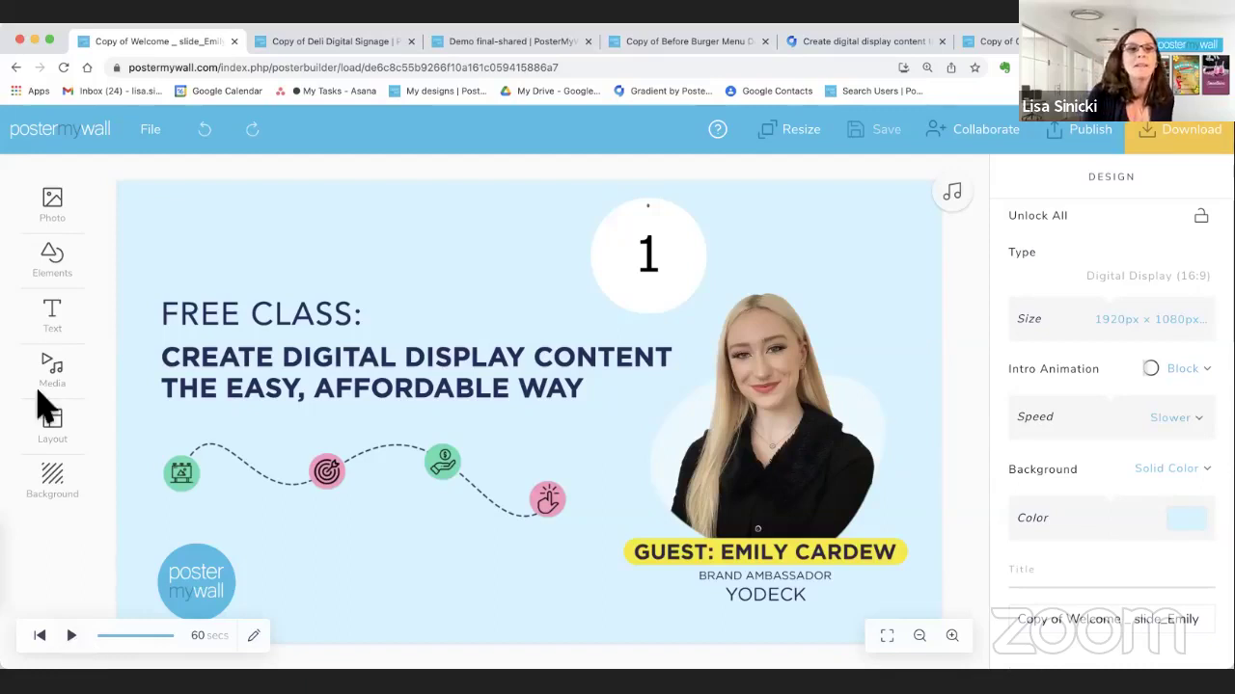
# Preview the Petit Patisserie slideshow, then return to the free-class welcome slide design
pyautogui.click(306, 41)
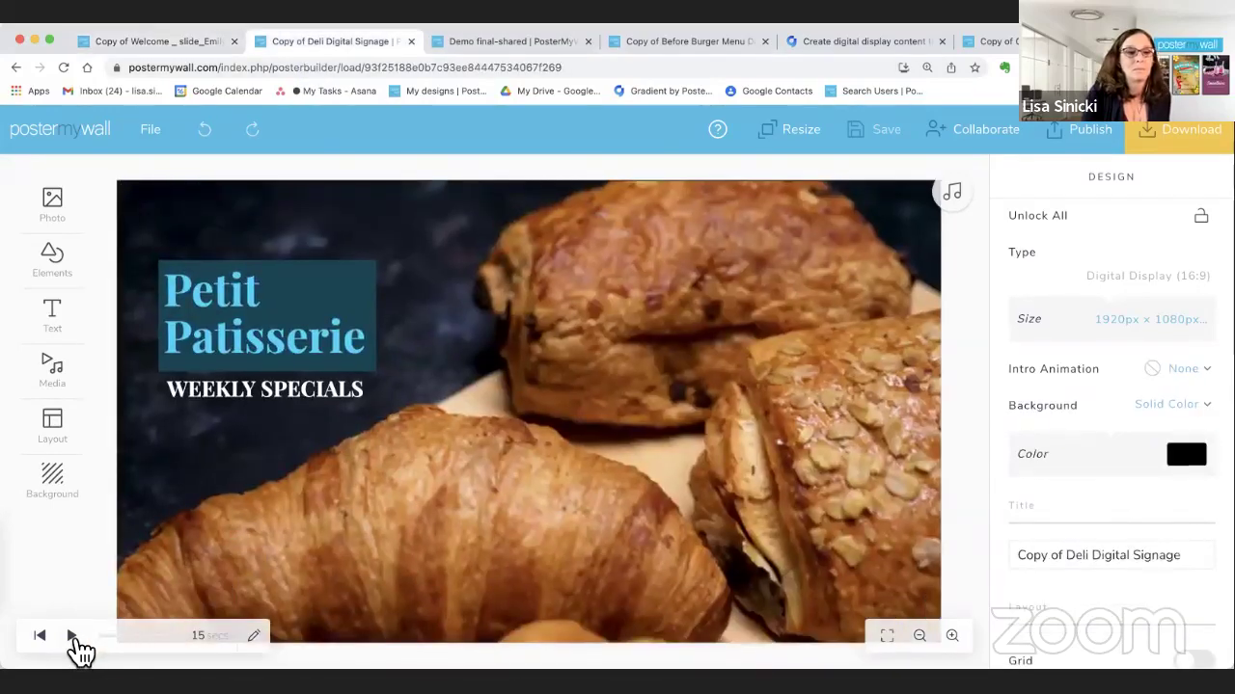
pyautogui.click(74, 639)
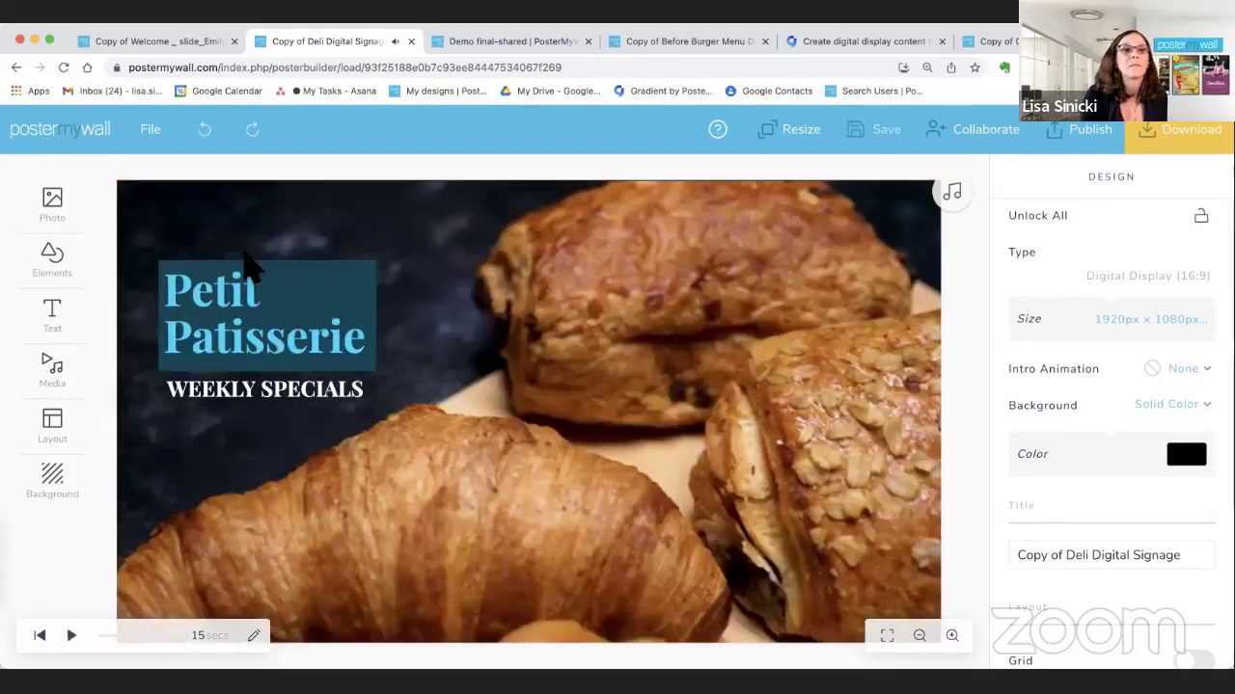
pyautogui.click(154, 41)
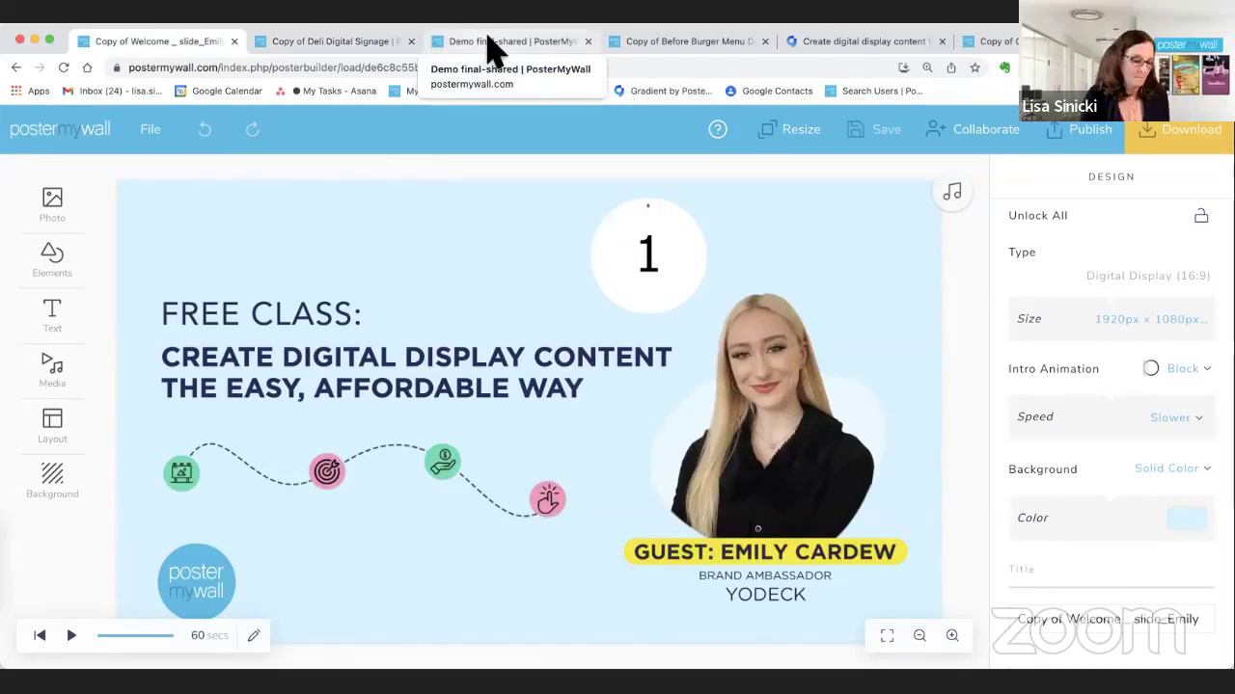
# Open the Bobby Burger menu design and play its 12-second animation preview
pyautogui.click(491, 44)
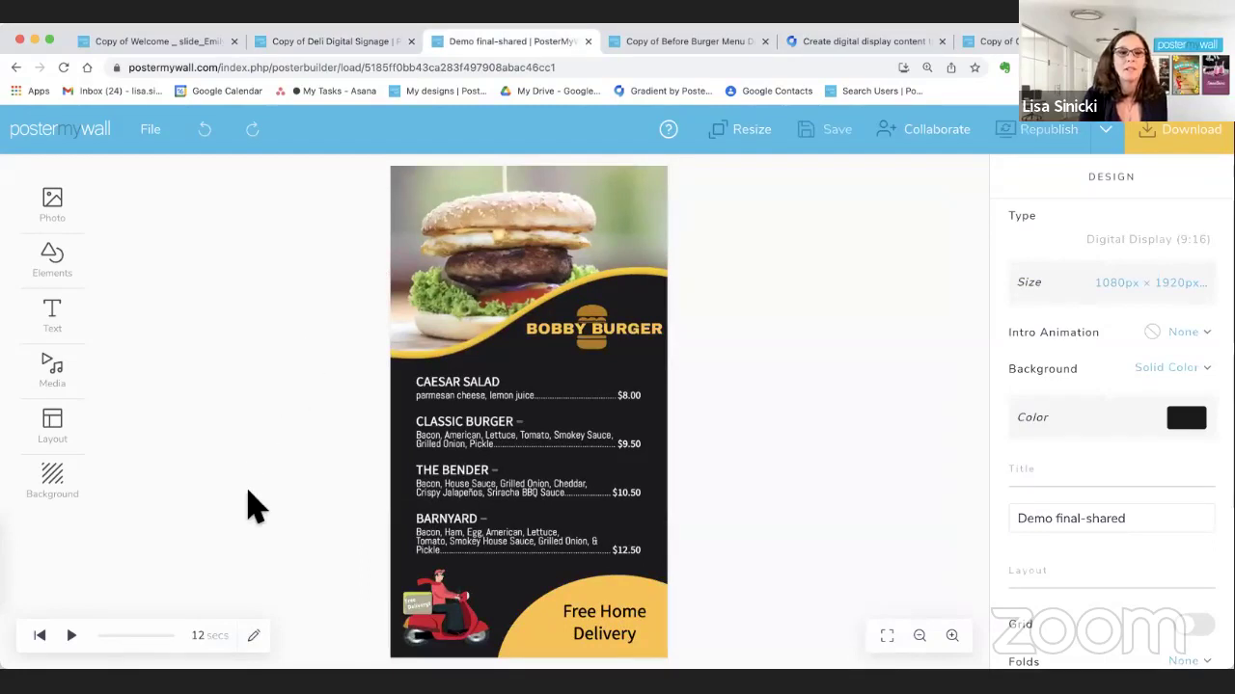
pyautogui.click(71, 636)
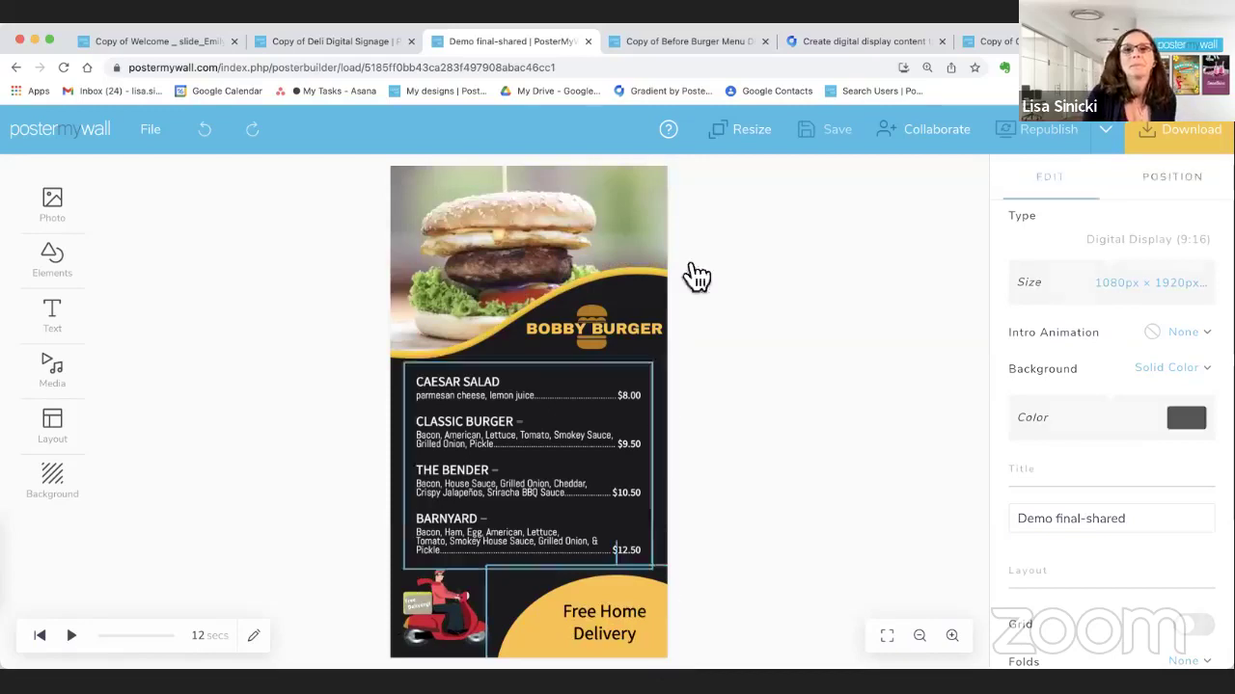
# Switch to the 'Copy of Before Burger Menu' design and save it
pyautogui.click(666, 46)
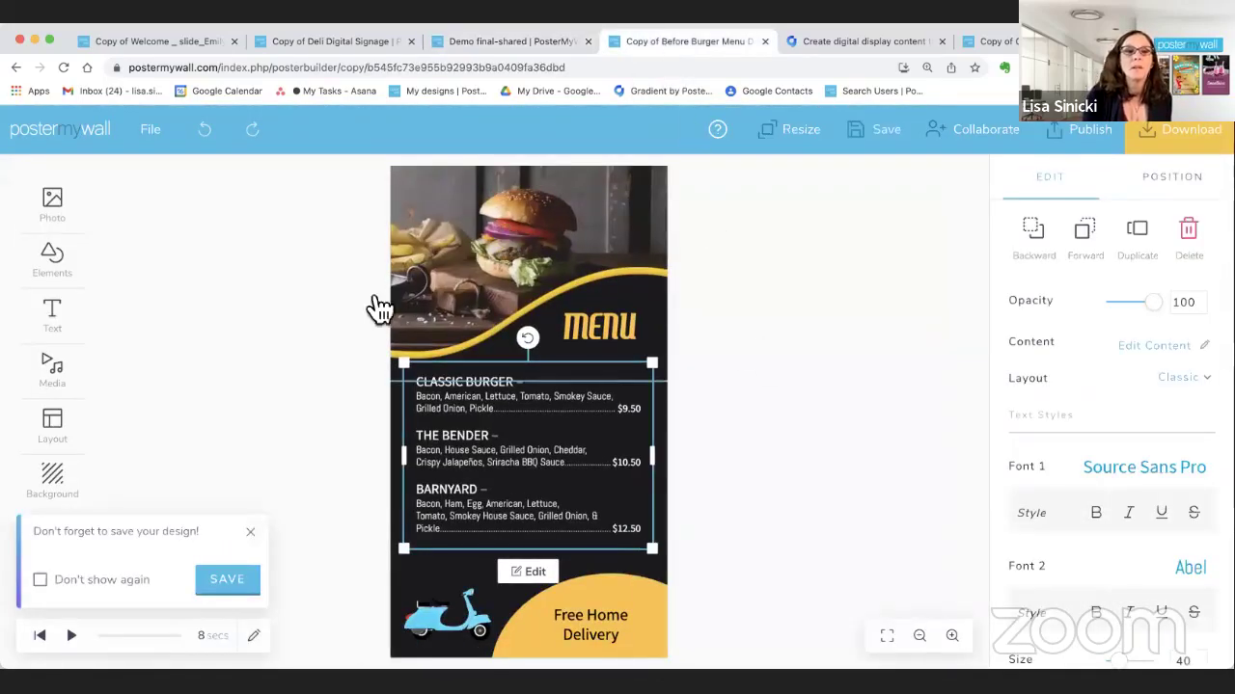
pyautogui.click(228, 583)
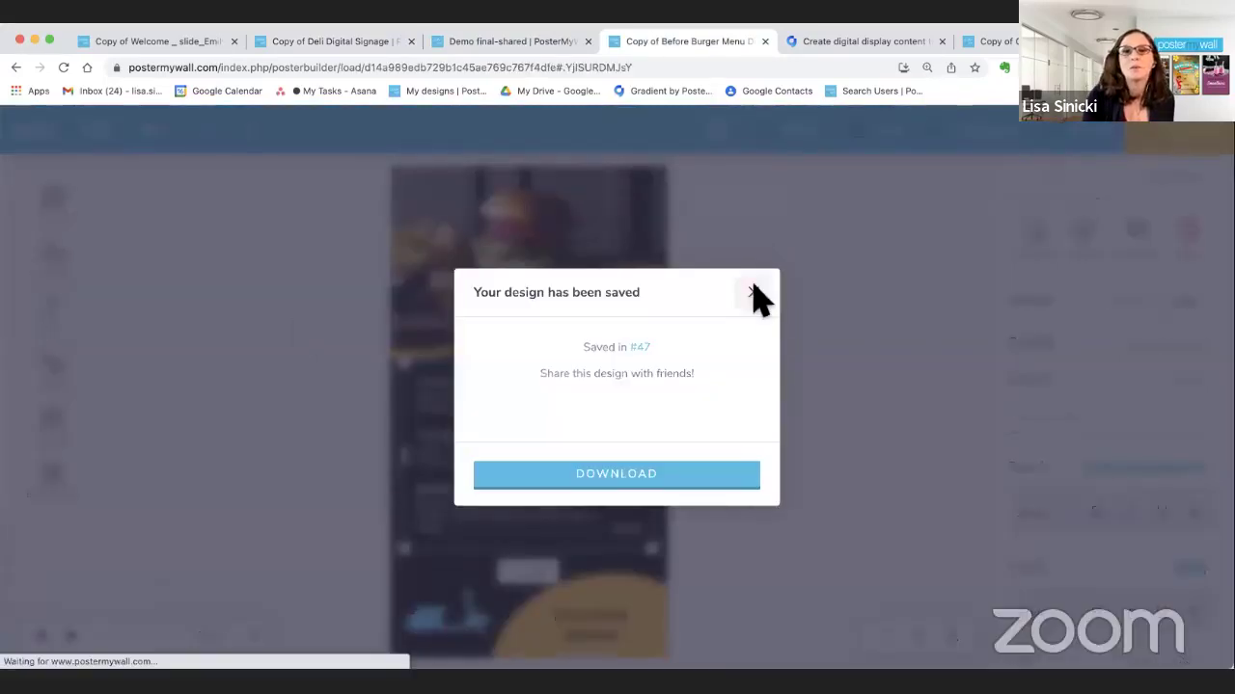
pyautogui.click(756, 295)
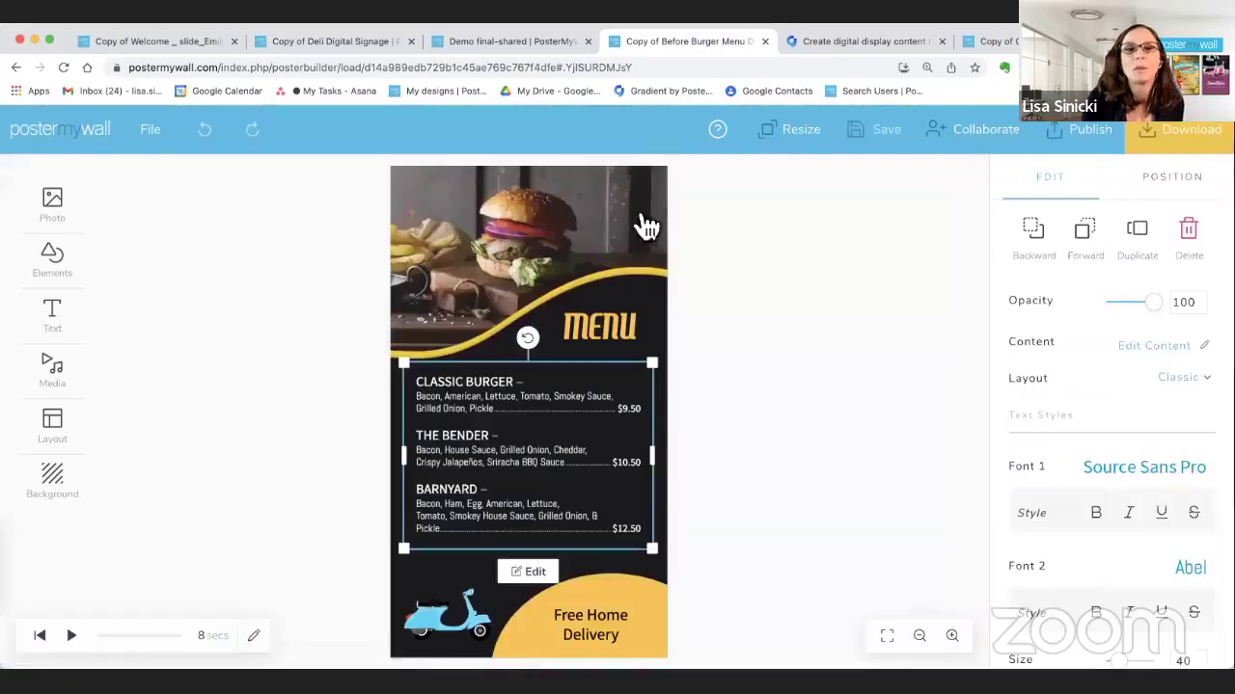
# Inspect the burger photo, MENU heading, menu text, delivery footer and scooter elements
pyautogui.click(534, 221)
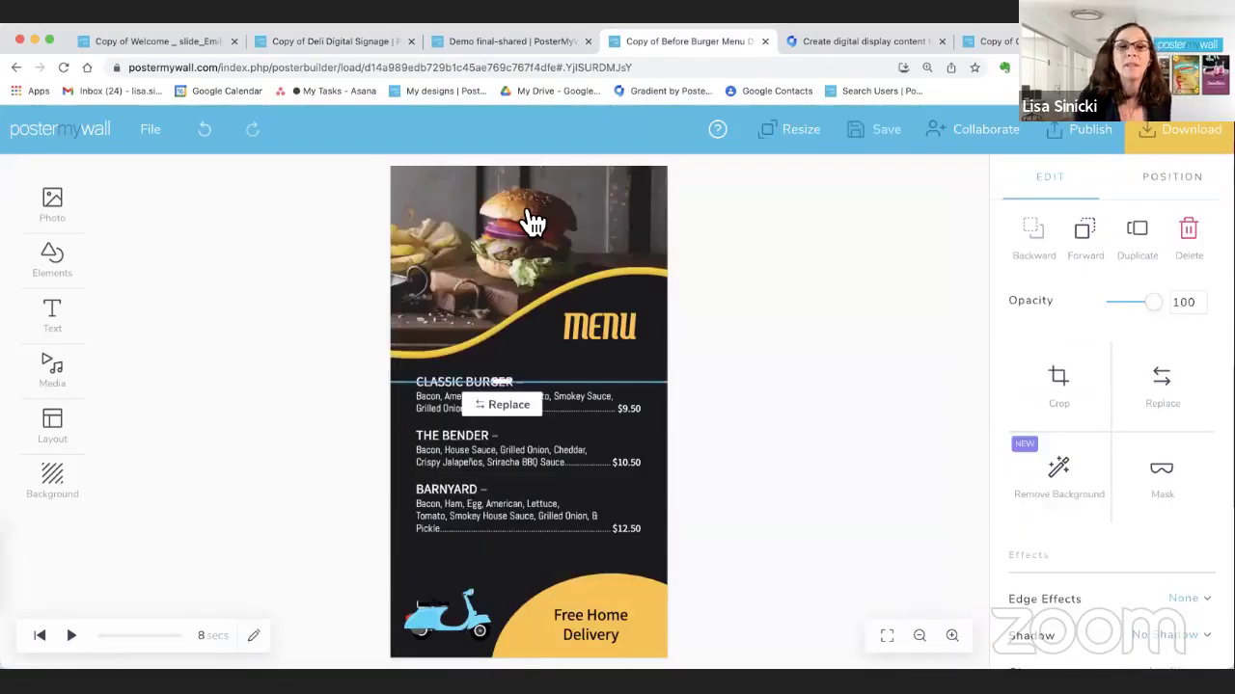
pyautogui.click(612, 345)
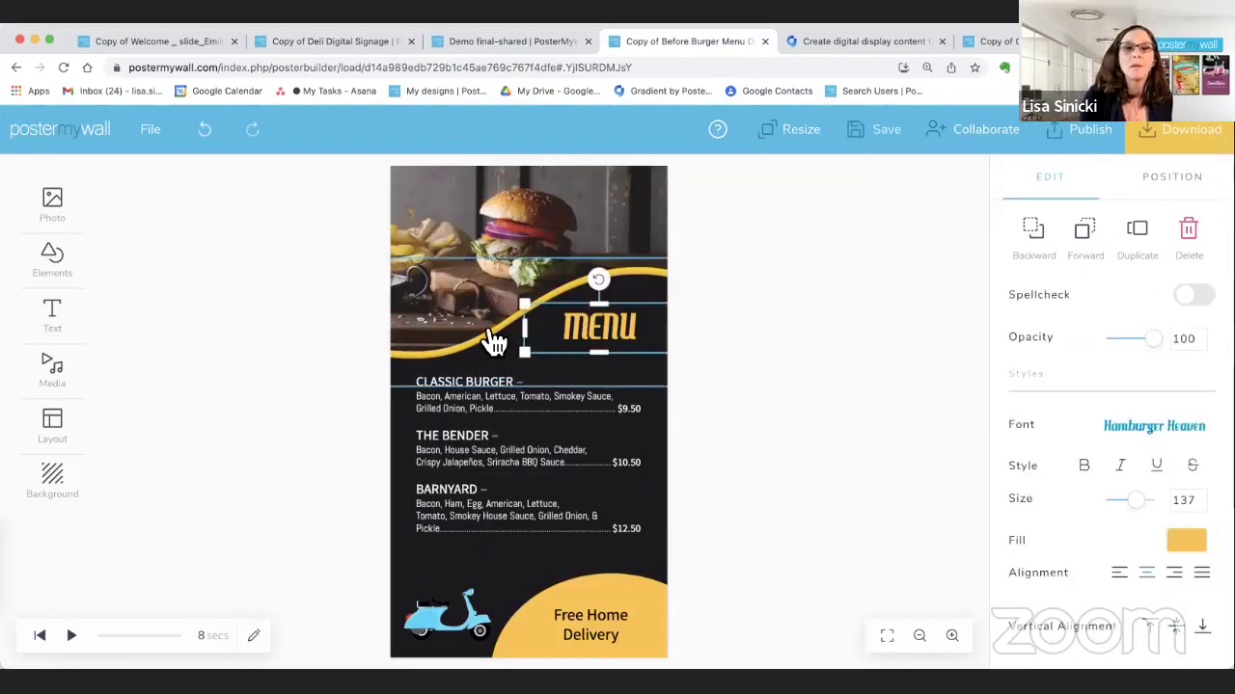
pyautogui.click(494, 342)
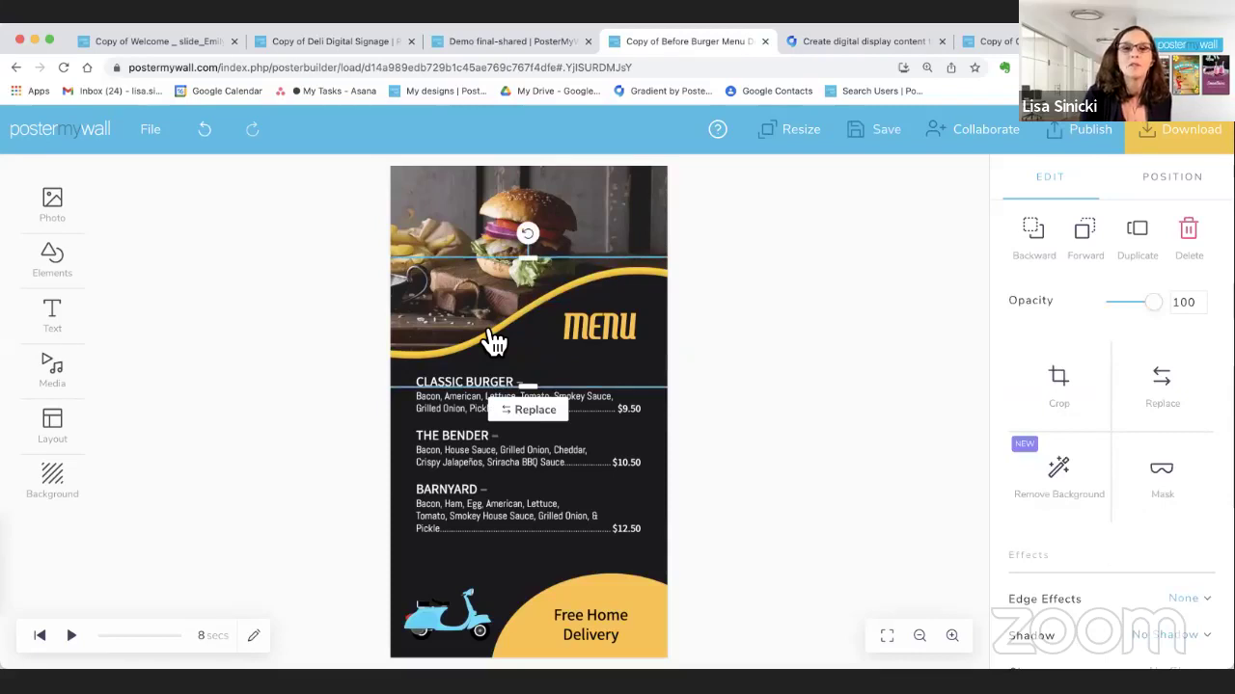
pyautogui.click(461, 444)
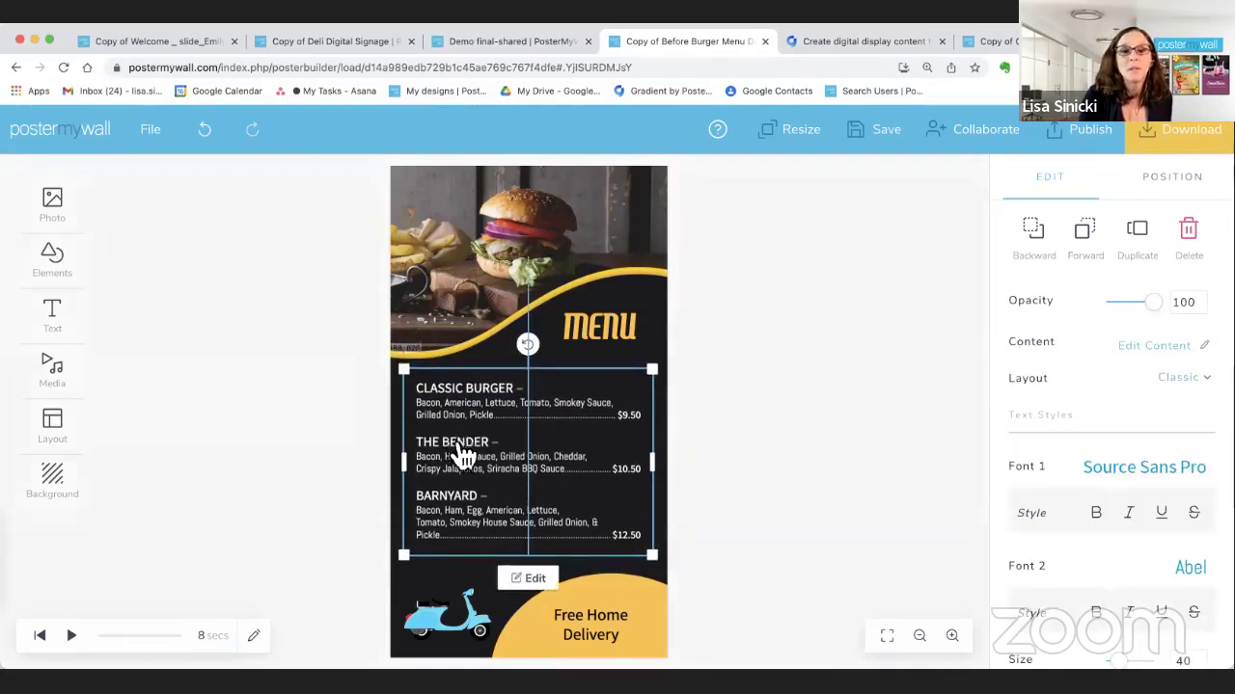
pyautogui.click(605, 641)
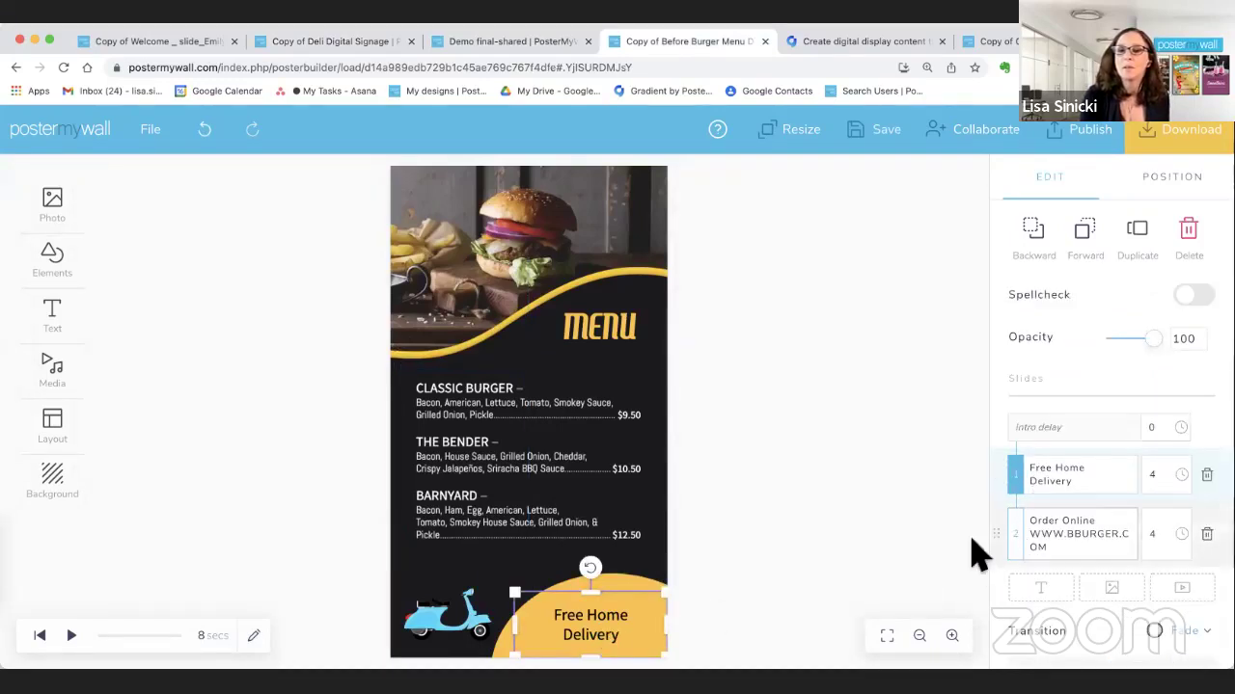
pyautogui.click(453, 625)
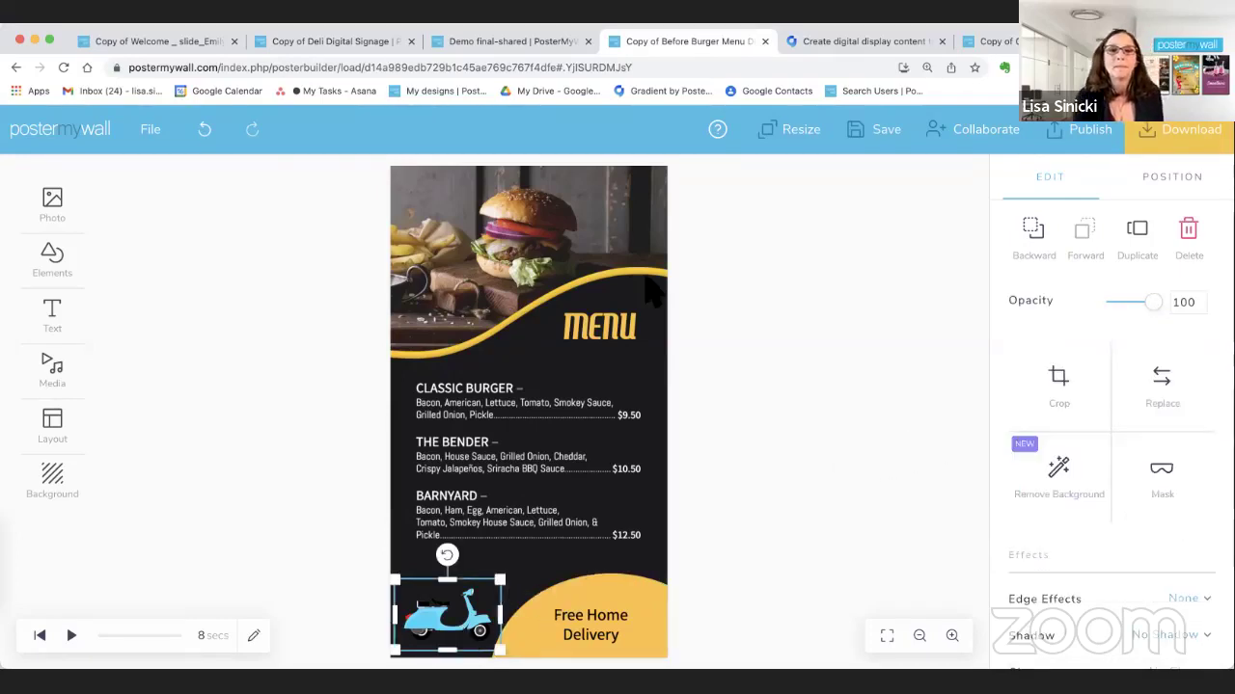
pyautogui.click(569, 247)
pyautogui.press('Tab')
pyautogui.press('Tab')
pyautogui.press('Tab')
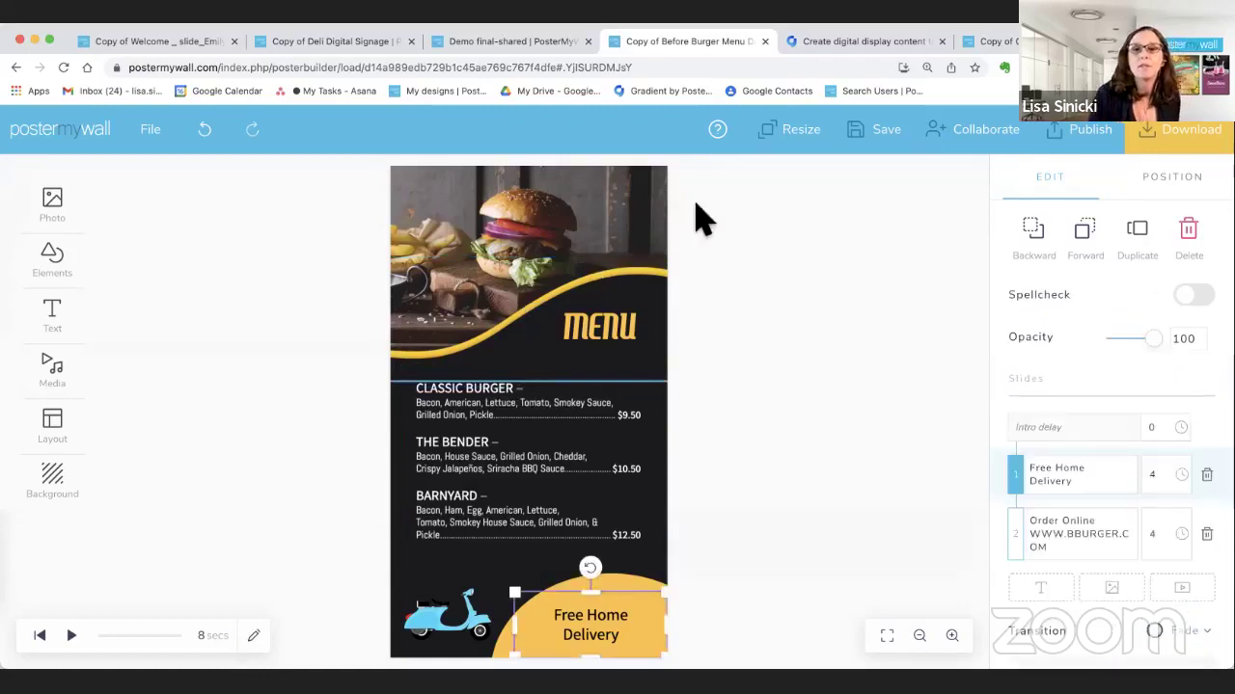
pyautogui.click(818, 283)
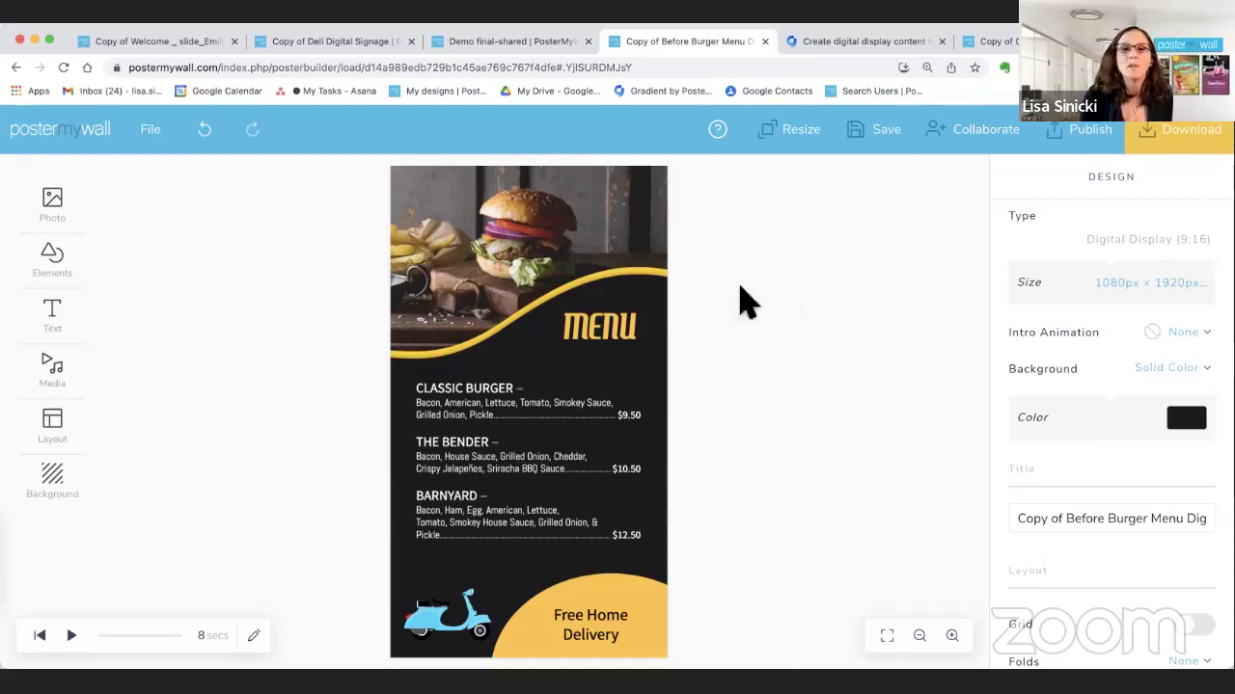
pyautogui.click(604, 335)
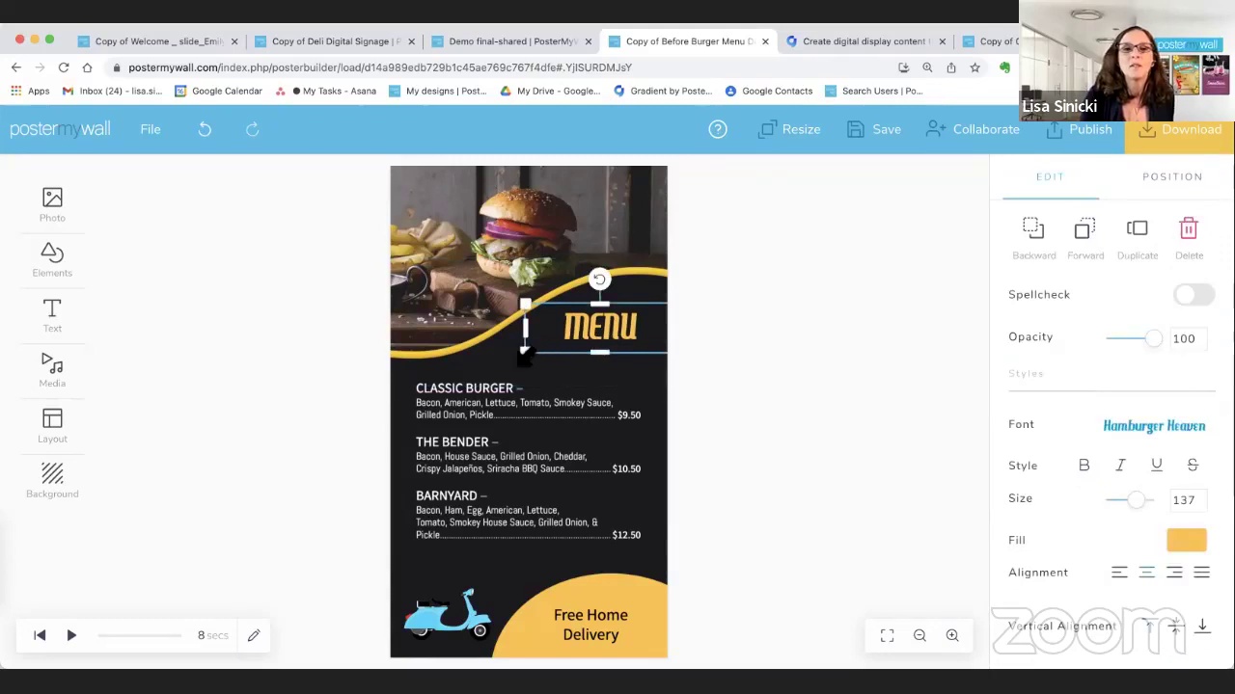
pyautogui.moveTo(526, 352); pyautogui.dragTo(501, 359)
pyautogui.moveTo(586, 279); pyautogui.dragTo(544, 301)
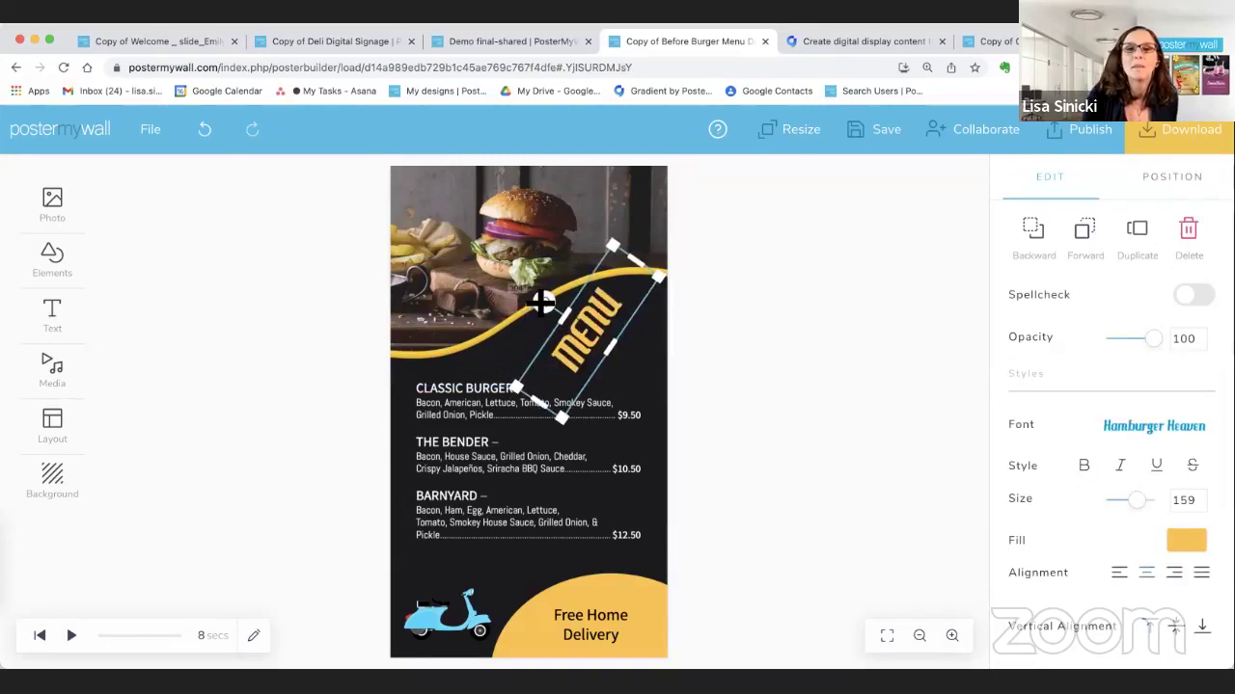
pyautogui.click(1154, 433)
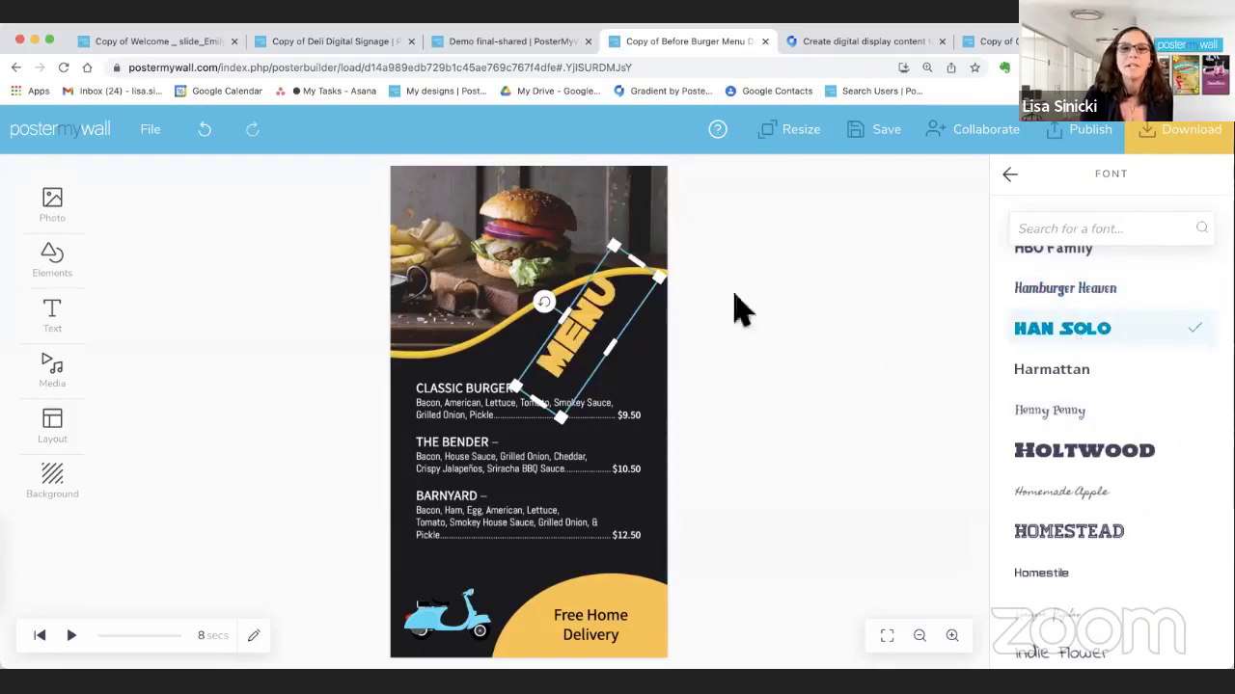
pyautogui.click(829, 311)
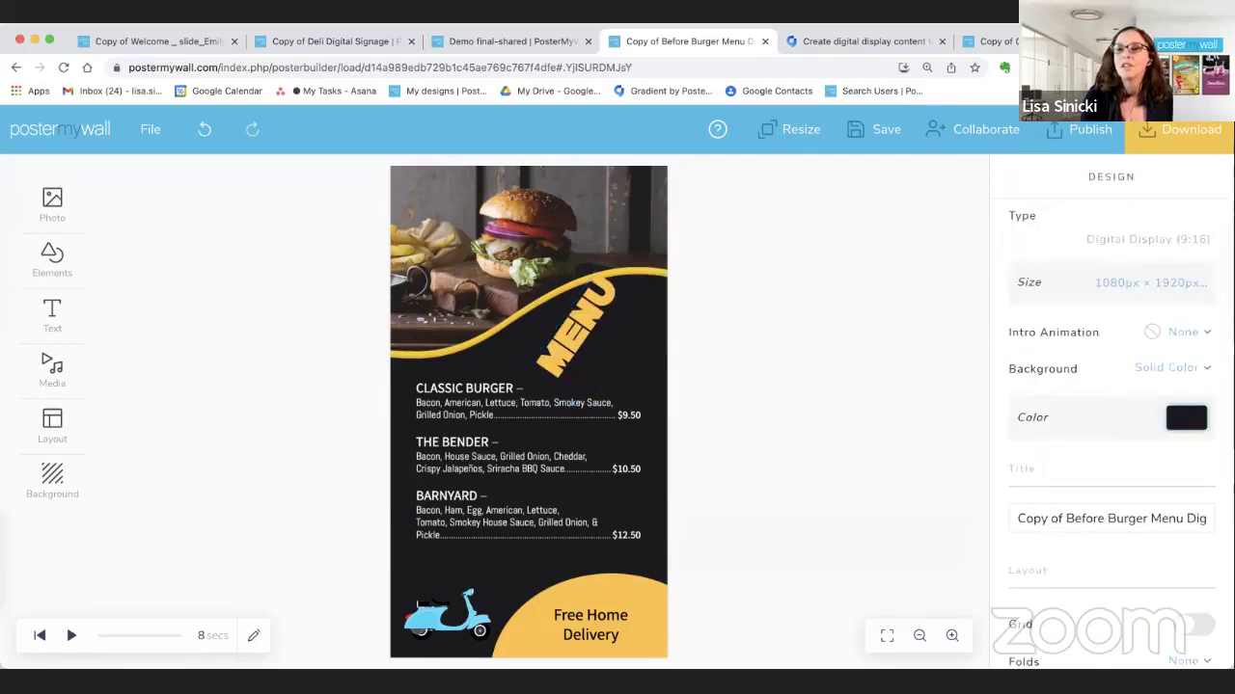
pyautogui.click(1187, 418)
pyautogui.click(1157, 533)
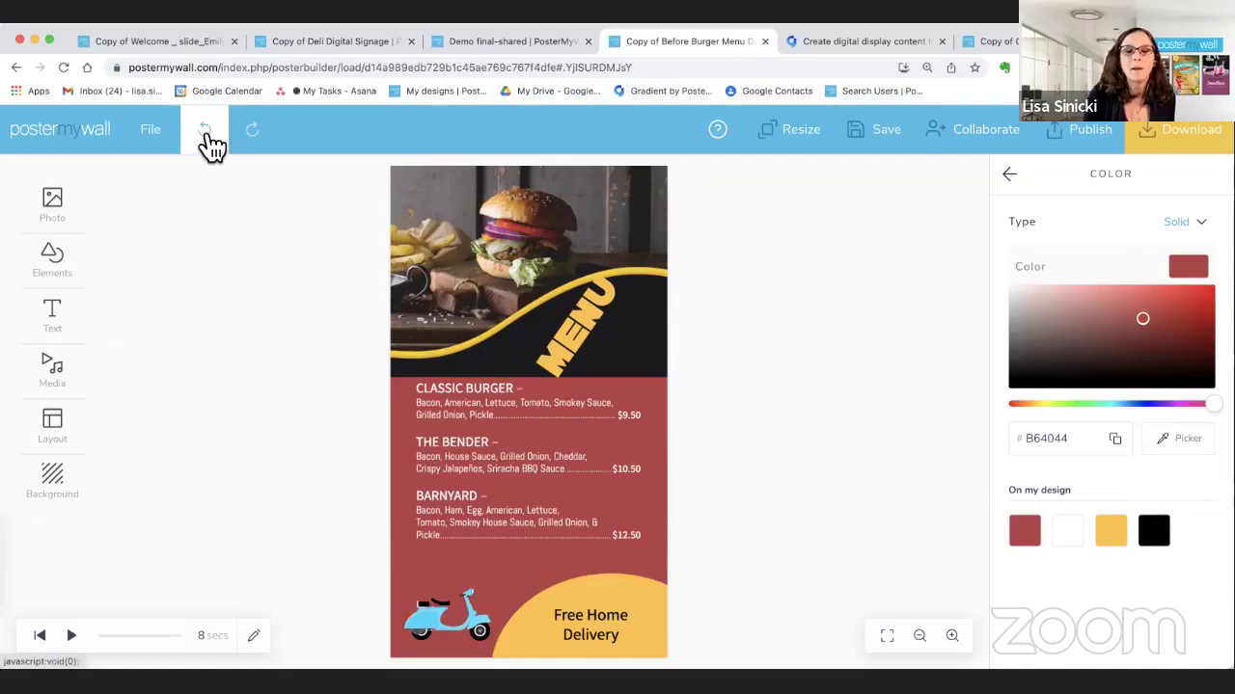
pyautogui.click(212, 145)
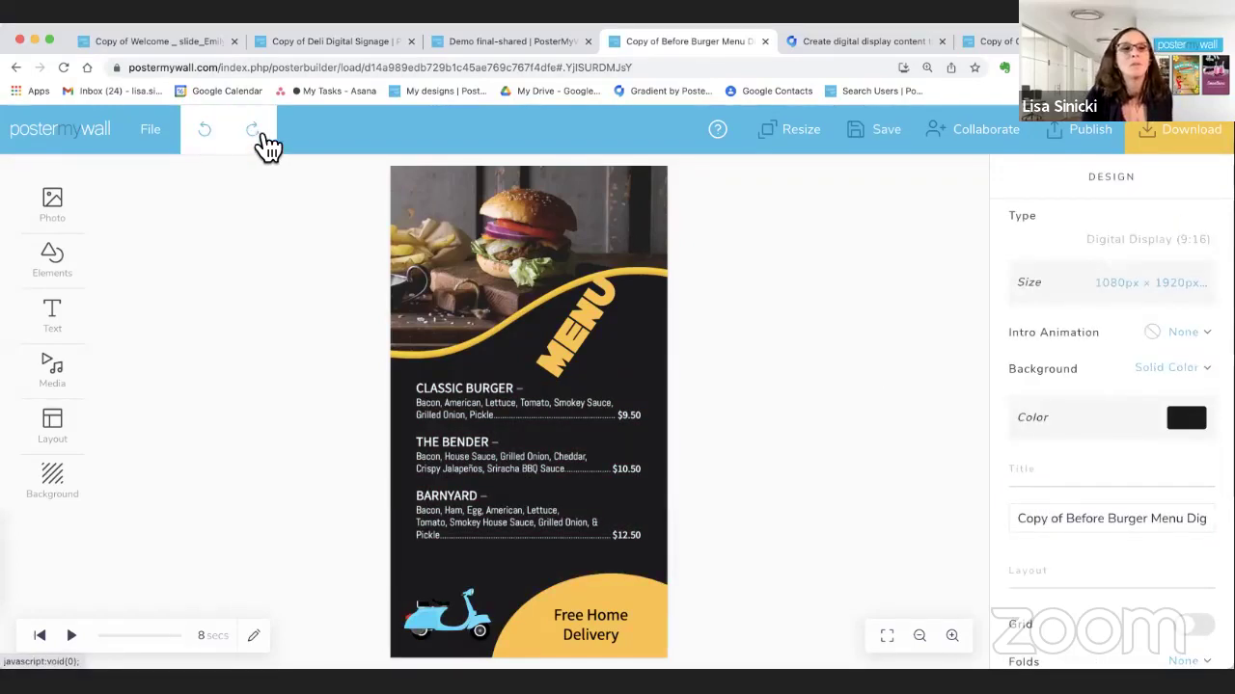
pyautogui.click(212, 144)
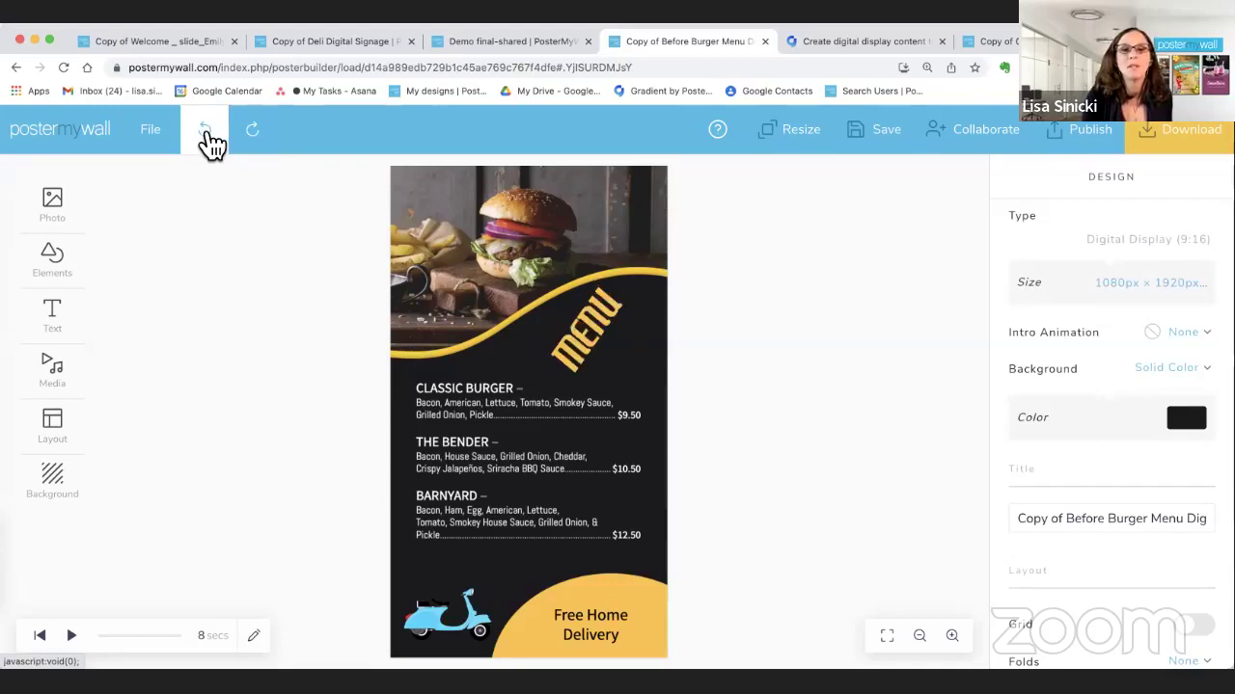
pyautogui.click(212, 145)
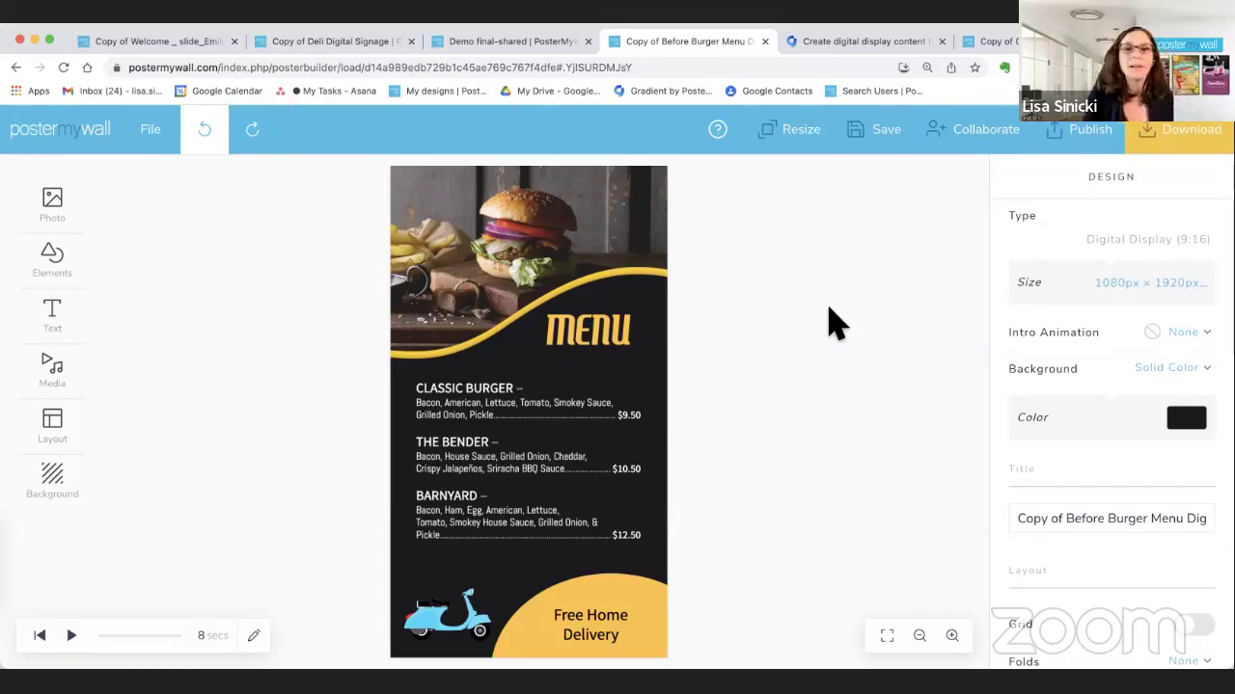
# Delete the MENU heading and insert the Bobby Burger logo from My Photos
pyautogui.click(603, 336)
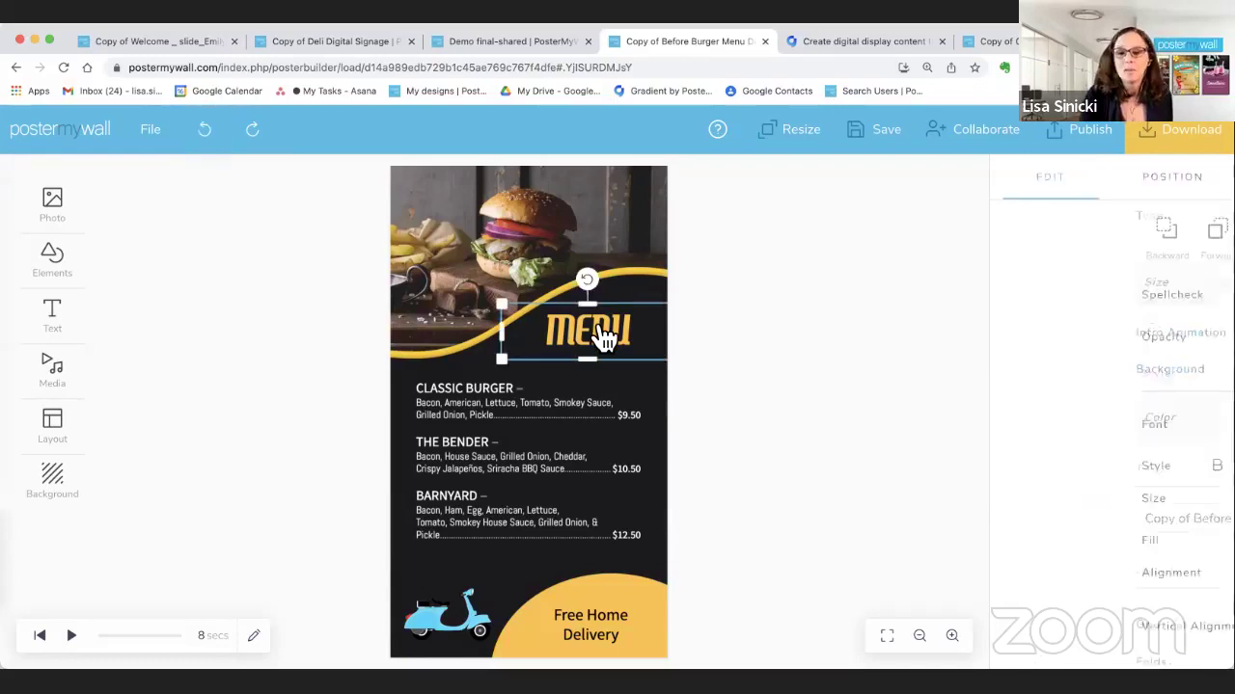
pyautogui.press('Delete')
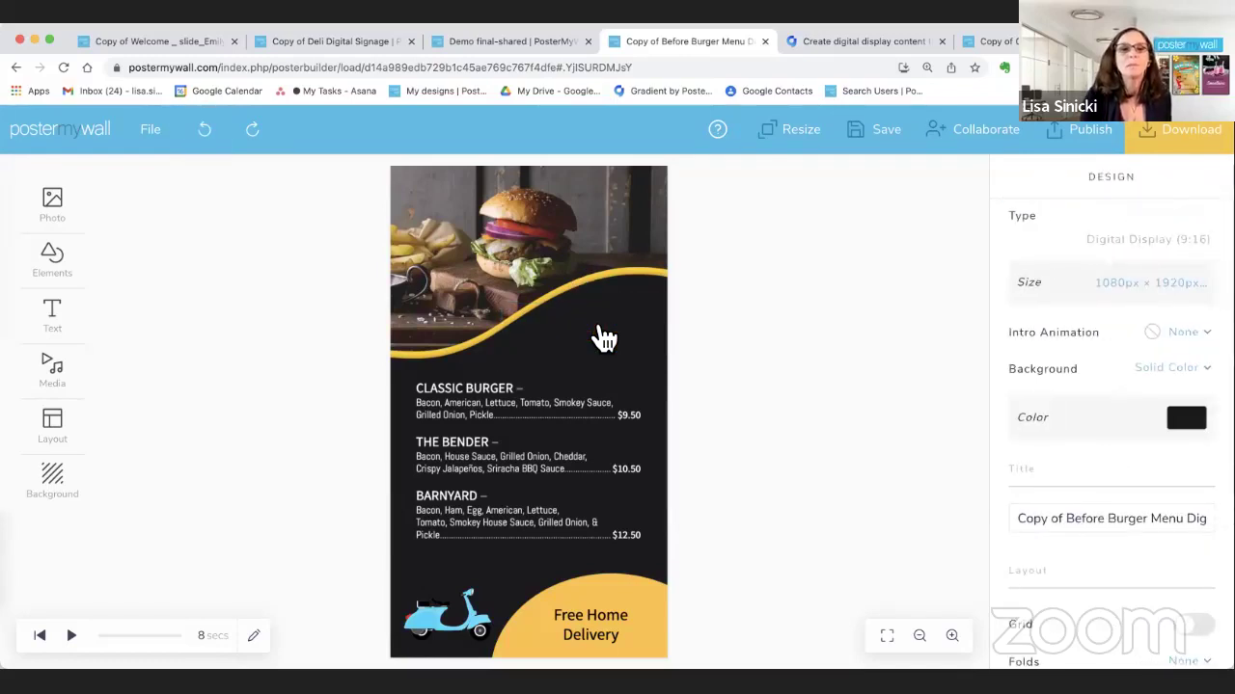
pyautogui.click(58, 206)
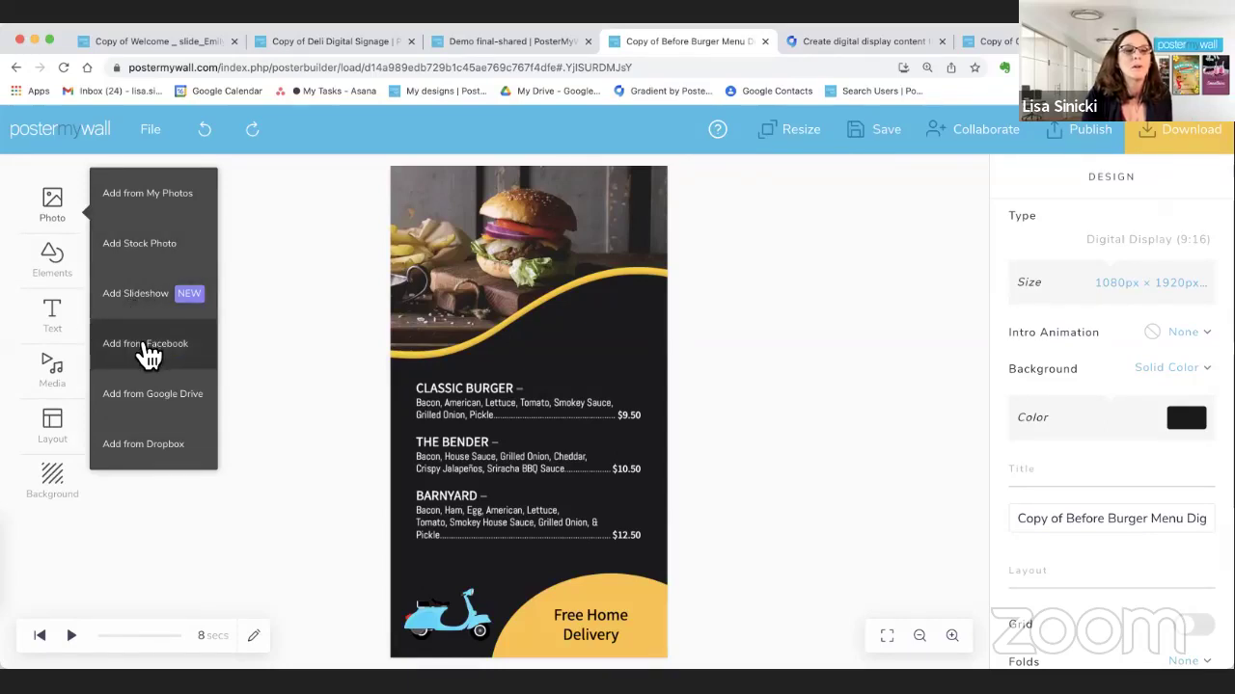
pyautogui.click(164, 197)
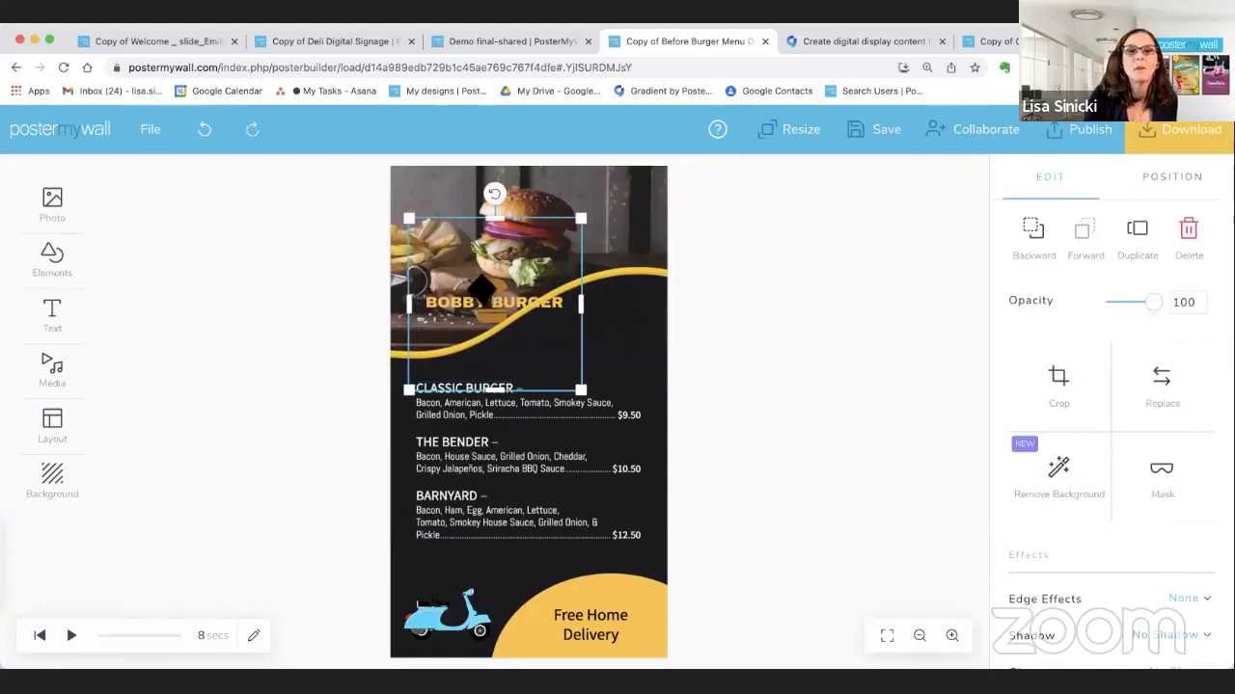
# Move the Bobby Burger logo right, below the yellow swoosh, and enlarge it
pyautogui.moveTo(485, 299); pyautogui.dragTo(577, 328)
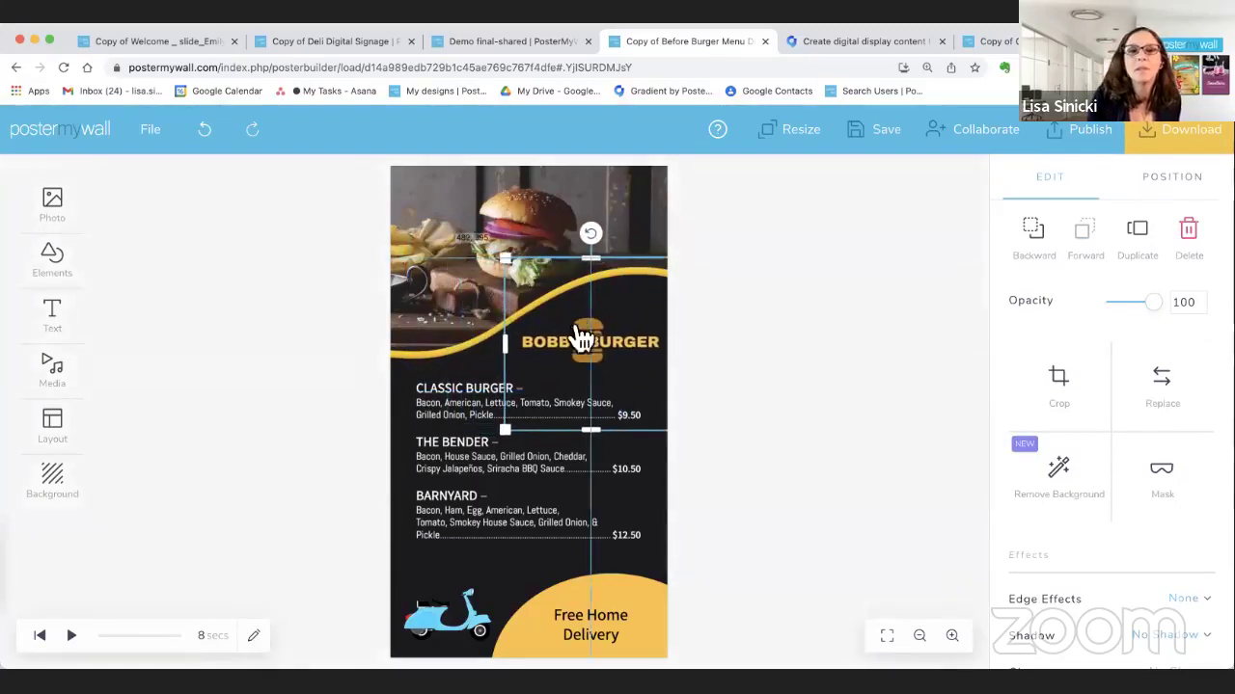
pyautogui.moveTo(508, 259); pyautogui.dragTo(482, 249)
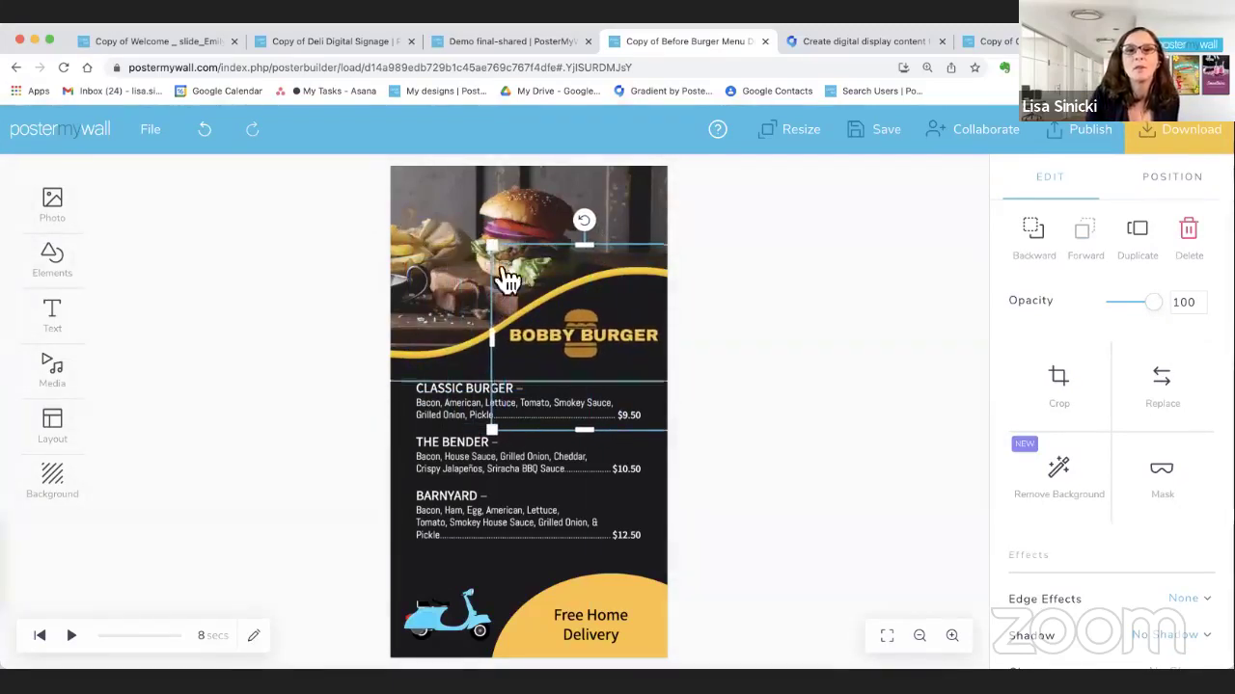
pyautogui.moveTo(578, 347); pyautogui.dragTo(579, 344)
pyautogui.click(735, 354)
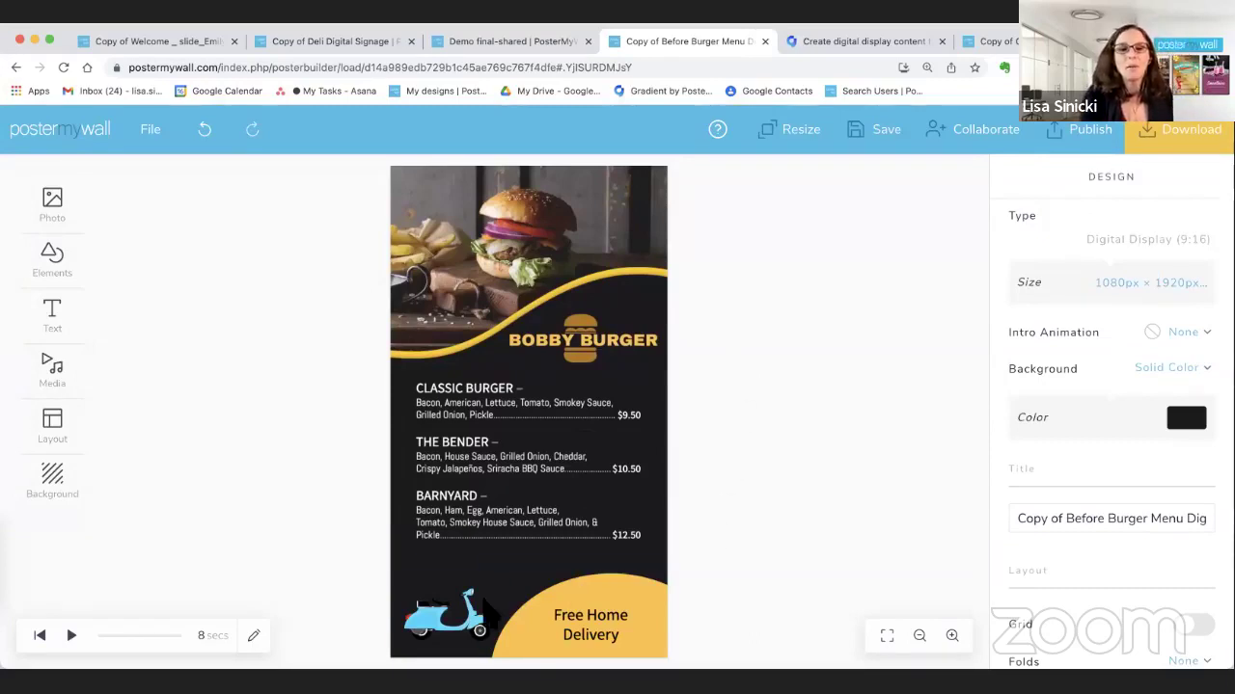
# Delete the blue scooter from the bottom-left corner and bring up the Elements options
pyautogui.click(447, 632)
pyautogui.press('Delete')
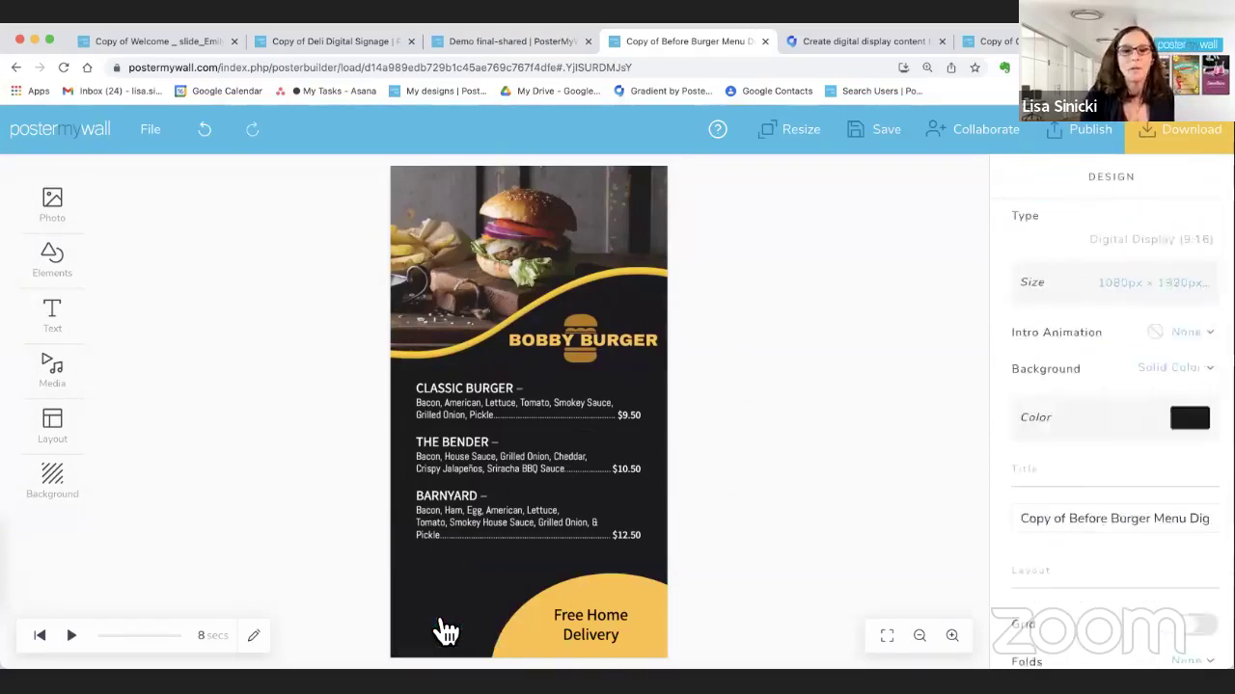
pyautogui.click(60, 273)
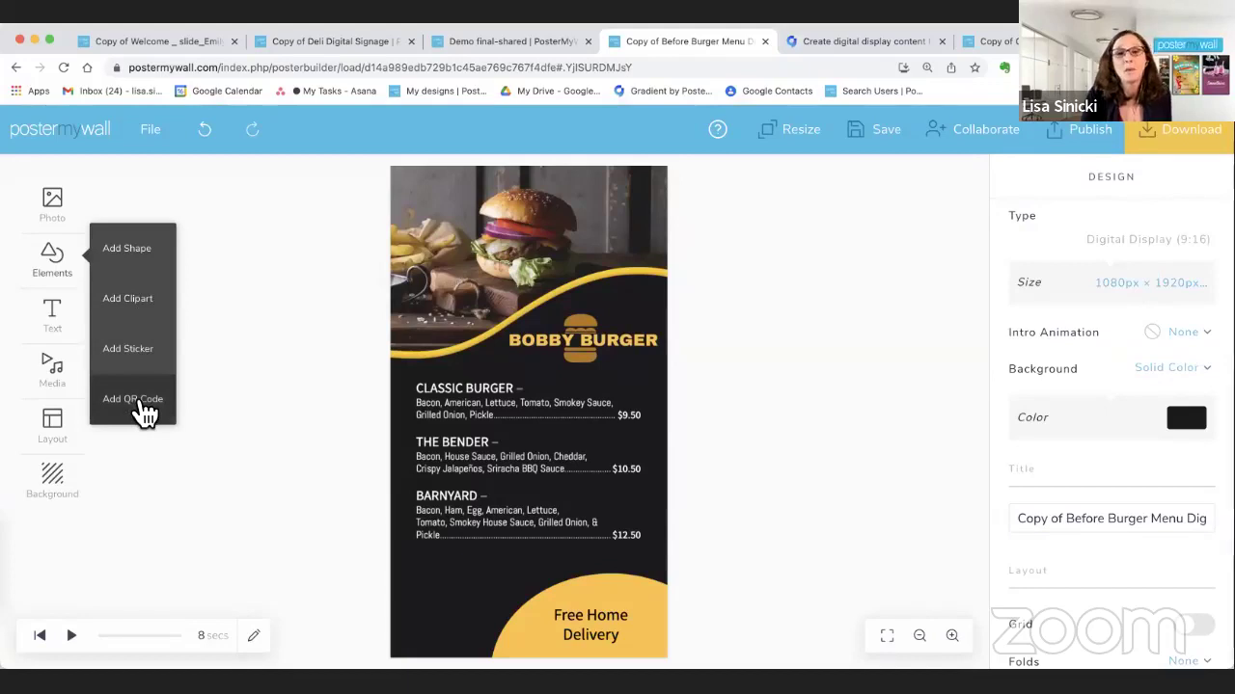
# Search the sticker library for 'delivery' and add the red scooter sticker
pyautogui.click(140, 359)
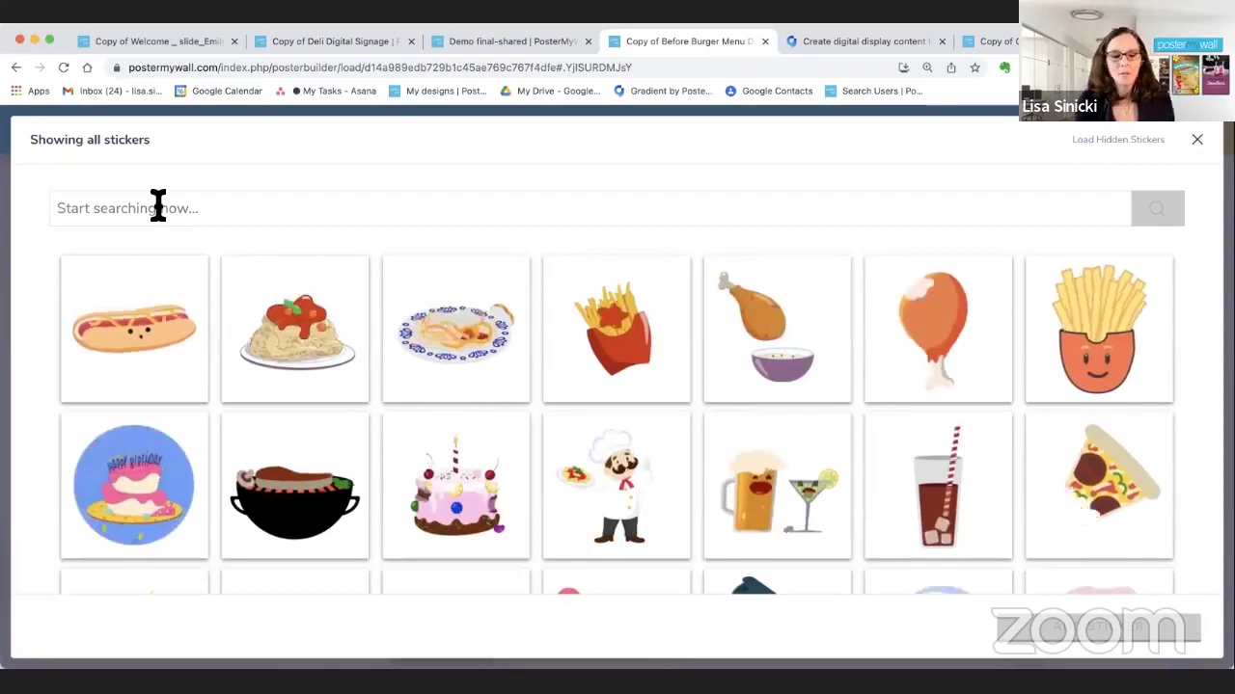
pyautogui.write('delivwery')
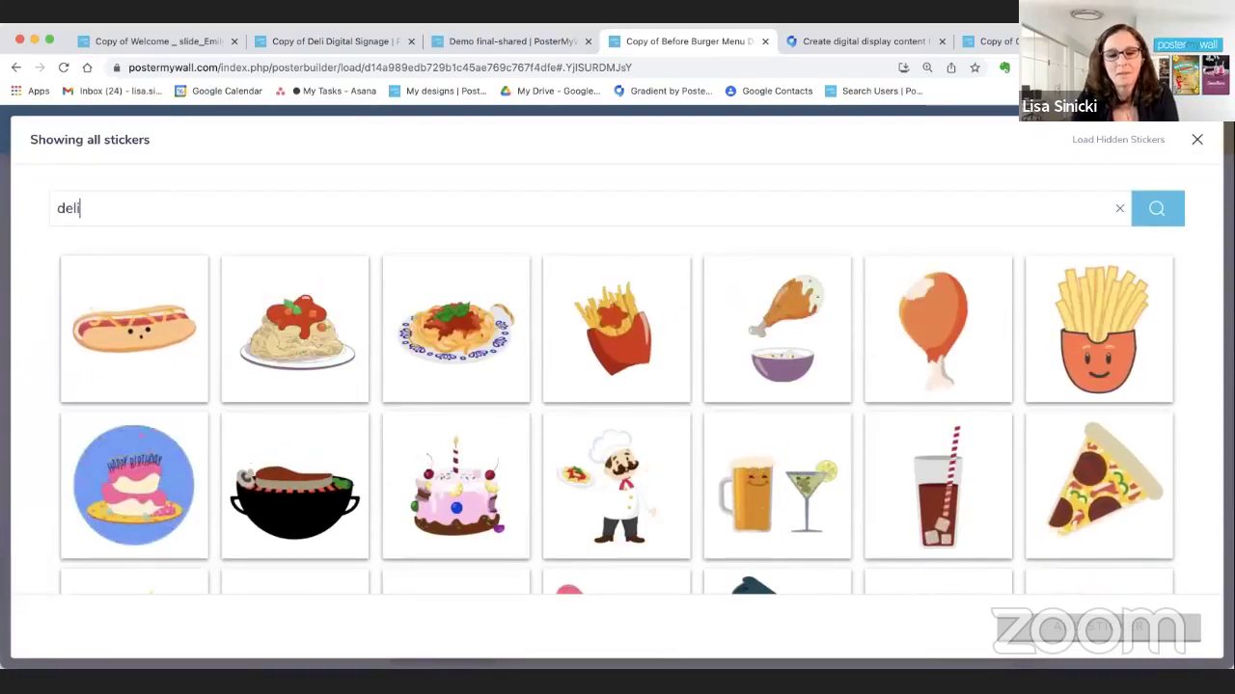
pyautogui.press('BackSpace')
pyautogui.press('BackSpace')
pyautogui.press('BackSpace')
pyautogui.press('BackSpace')
pyautogui.press('BackSpace')
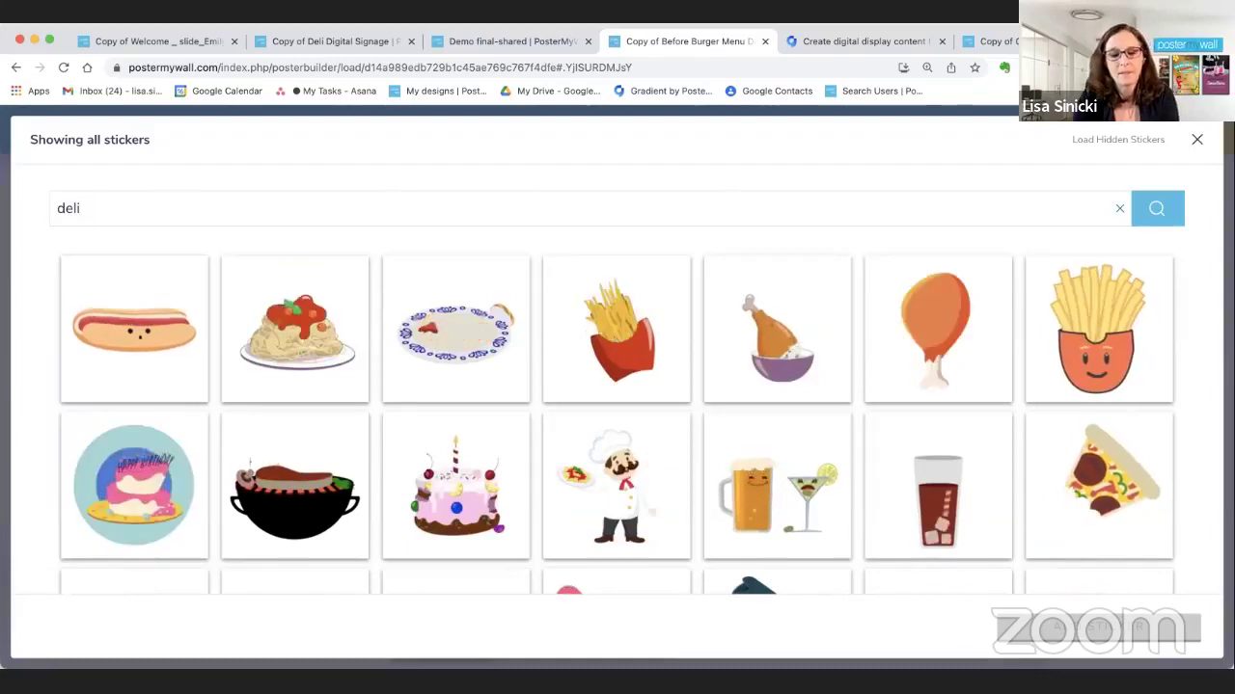
pyautogui.write('very')
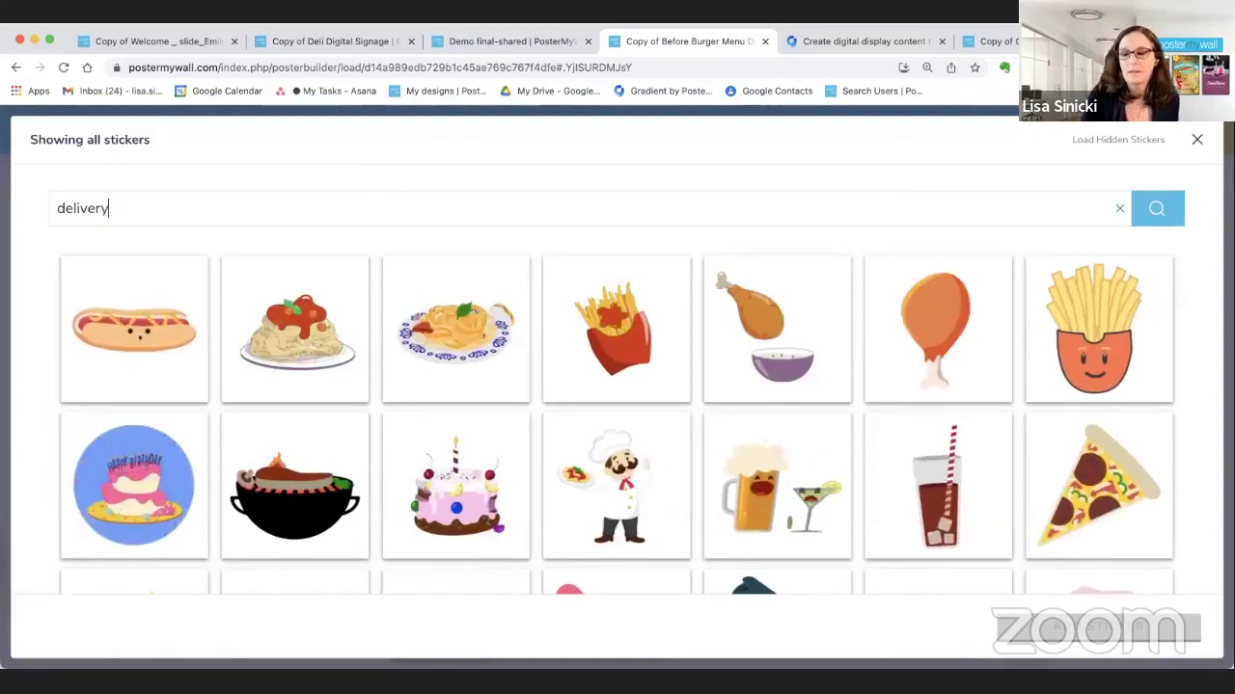
pyautogui.press('Return')
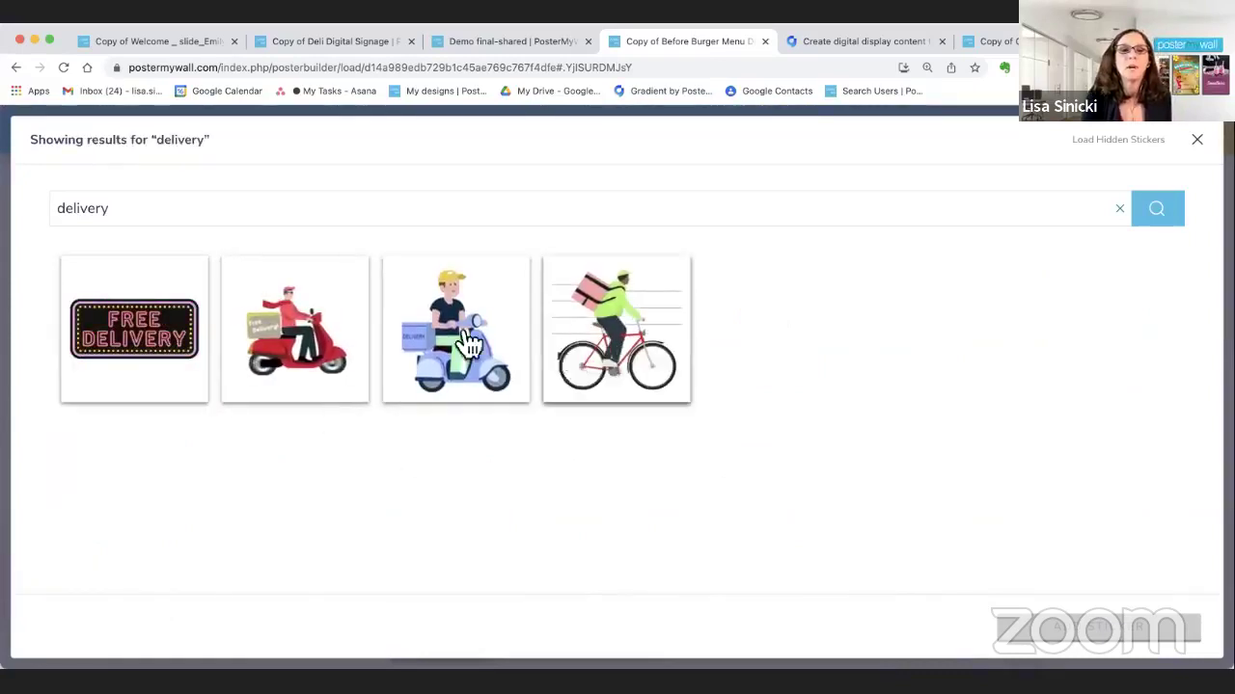
pyautogui.click(318, 340)
pyautogui.click(1111, 629)
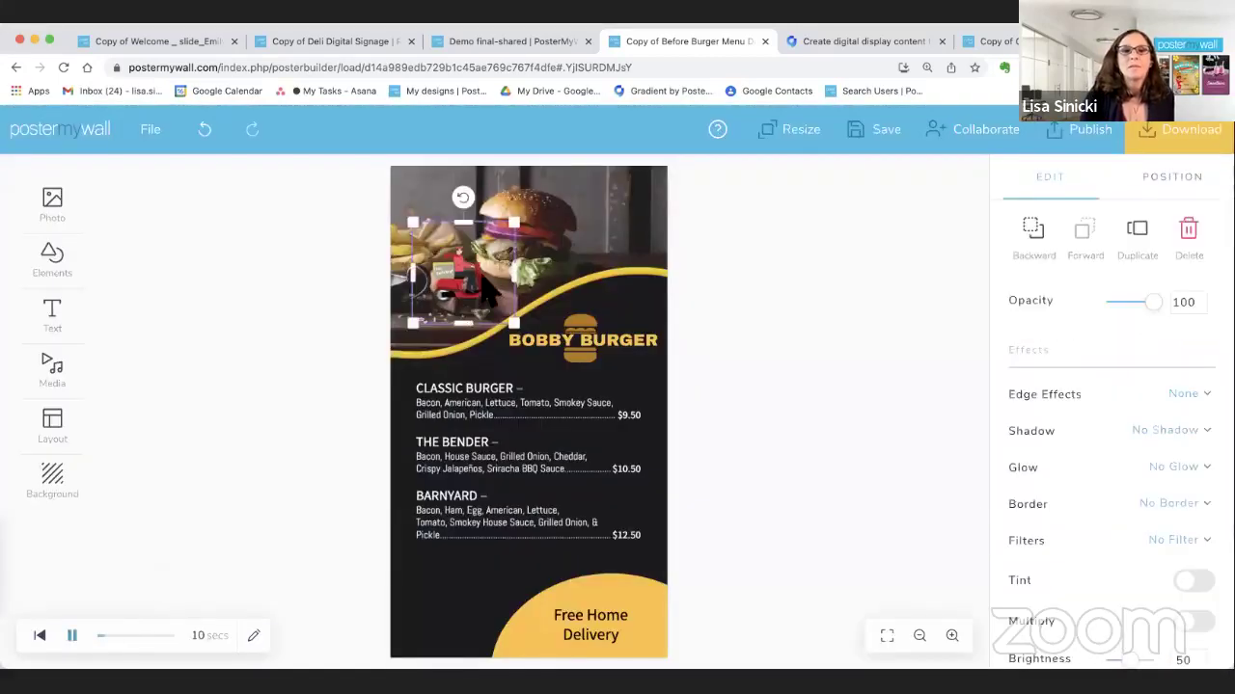
# Place the red scooter sticker bottom-left, resize it, and play the animation preview
pyautogui.moveTo(473, 298); pyautogui.dragTo(437, 617)
pyautogui.moveTo(504, 559); pyautogui.dragTo(510, 552)
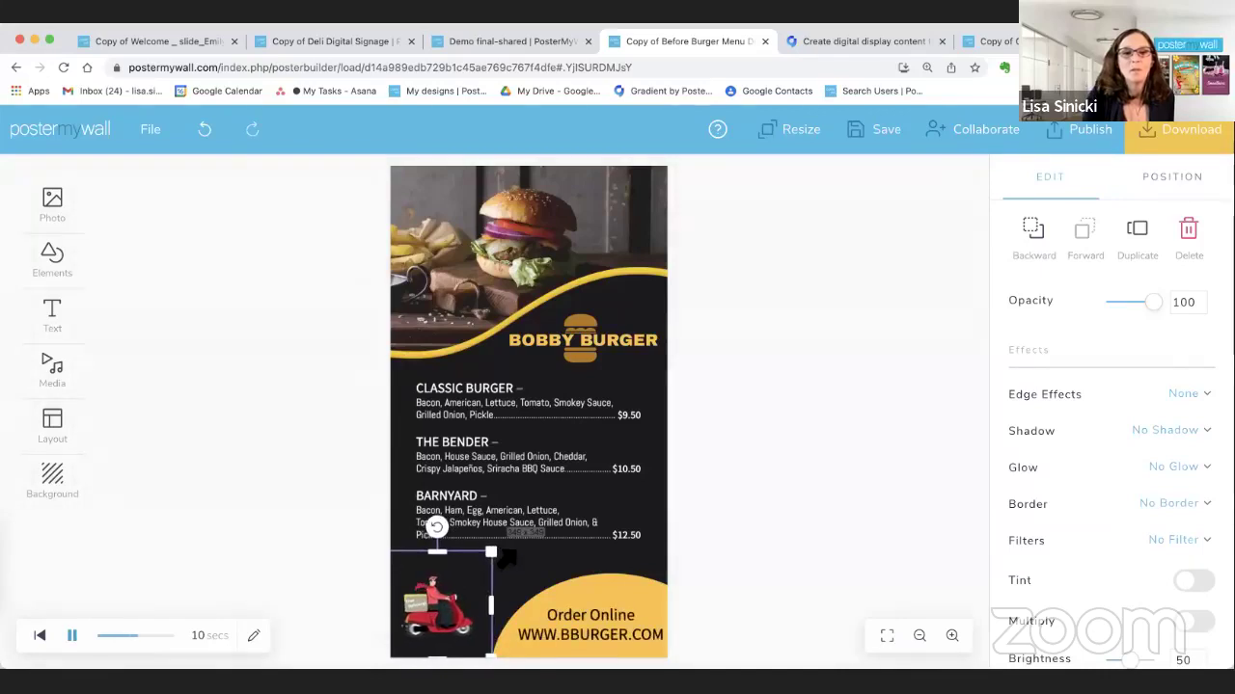
pyautogui.click(951, 636)
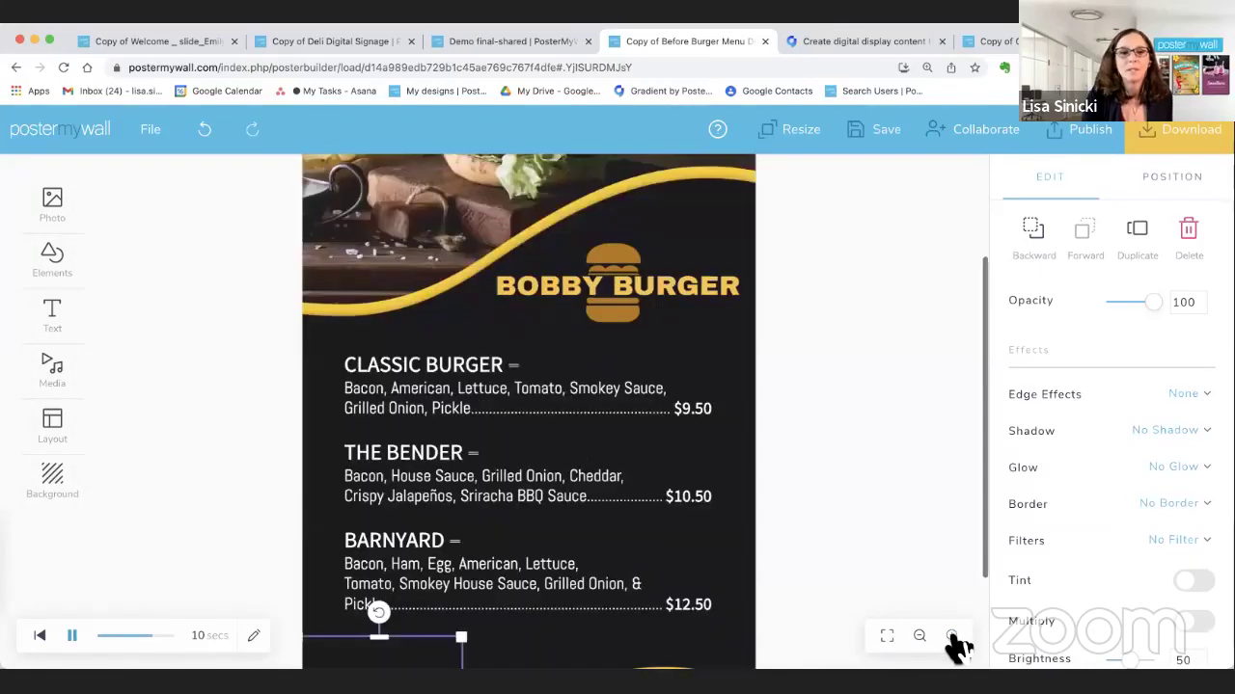
pyautogui.scroll(-2, 854, 543)
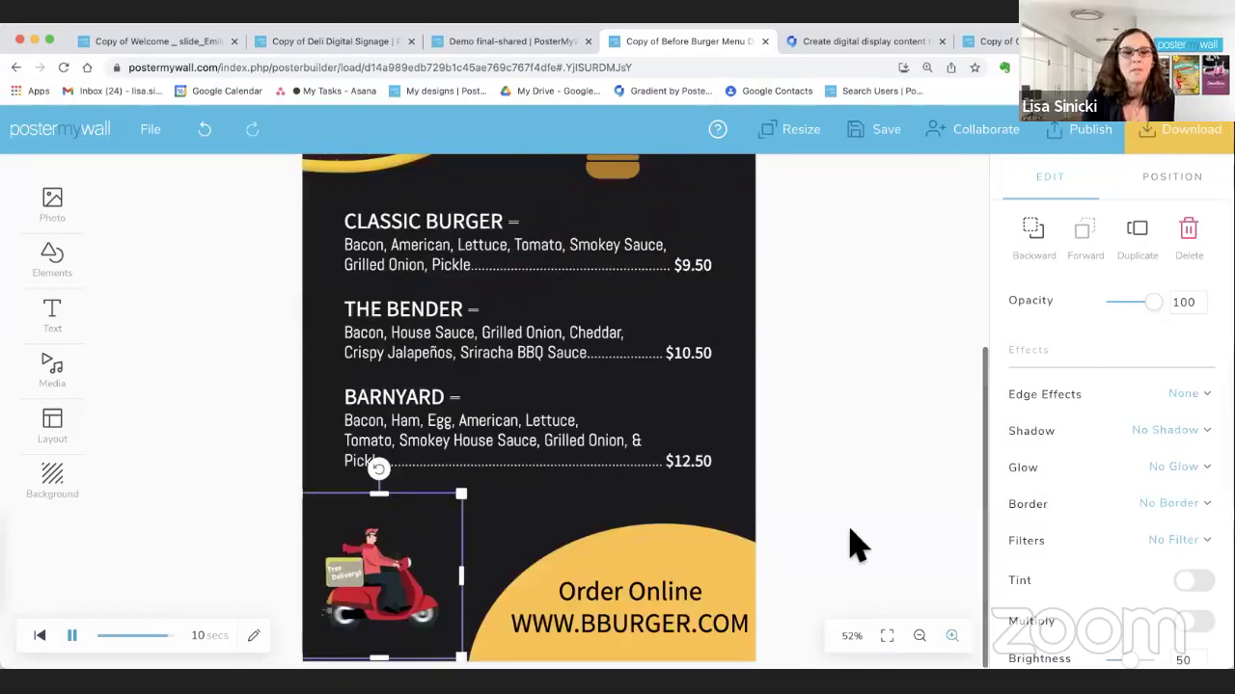
pyautogui.click(951, 636)
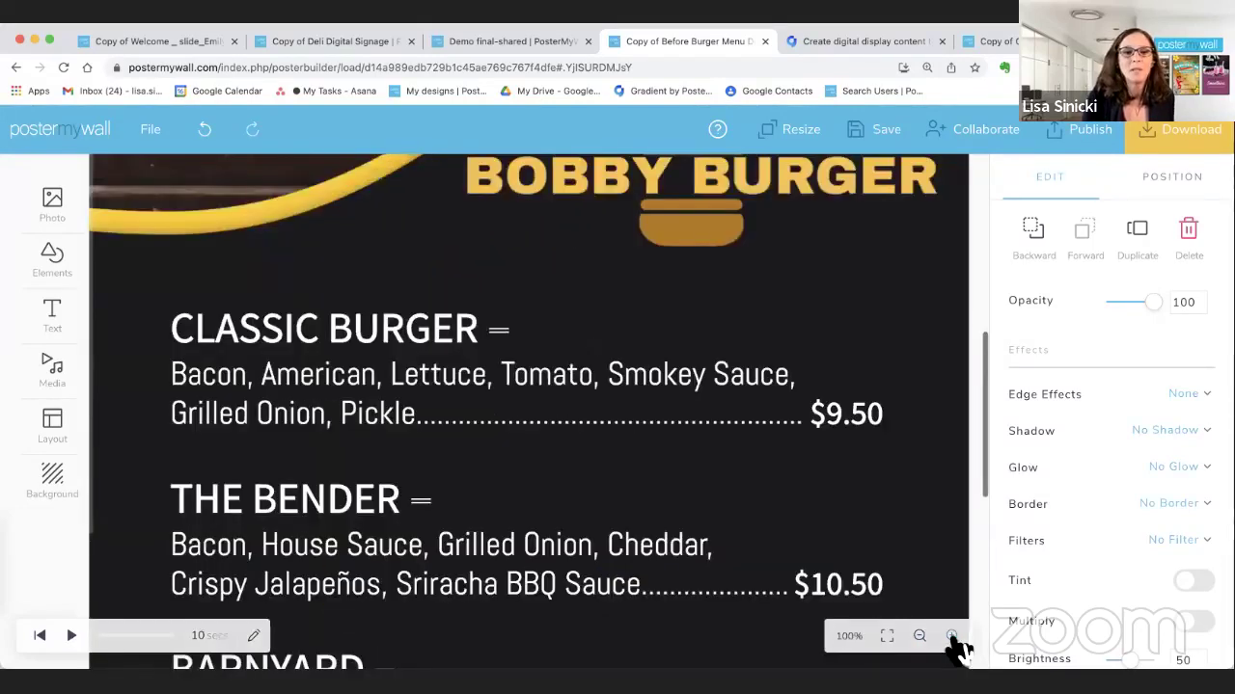
pyautogui.click(951, 636)
pyautogui.scroll(-5, 684, 588)
pyautogui.scroll(-2, 675, 588)
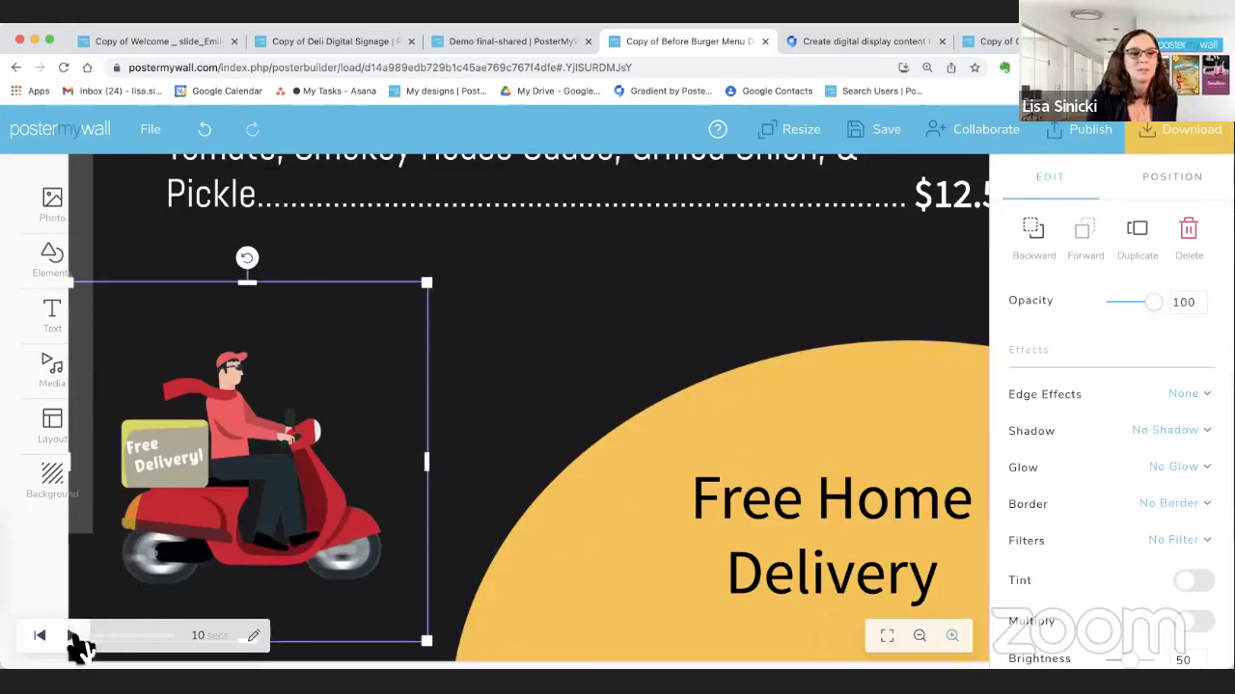
pyautogui.click(74, 639)
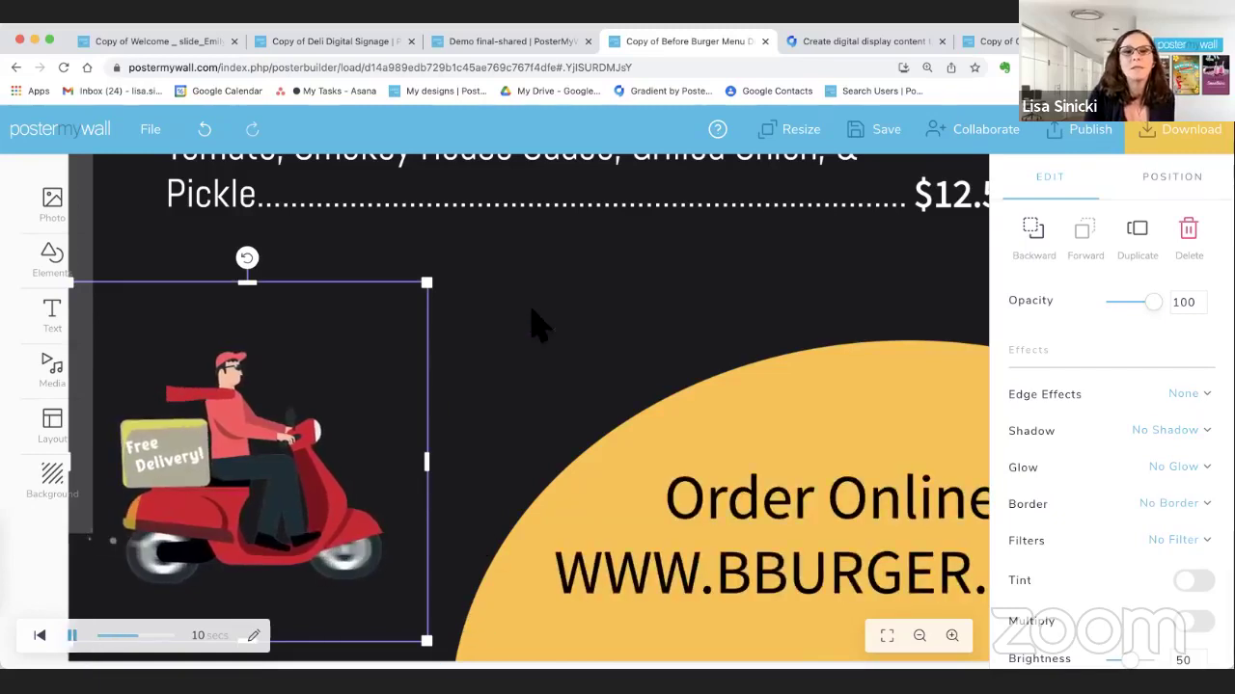
pyautogui.click(886, 638)
pyautogui.click(771, 508)
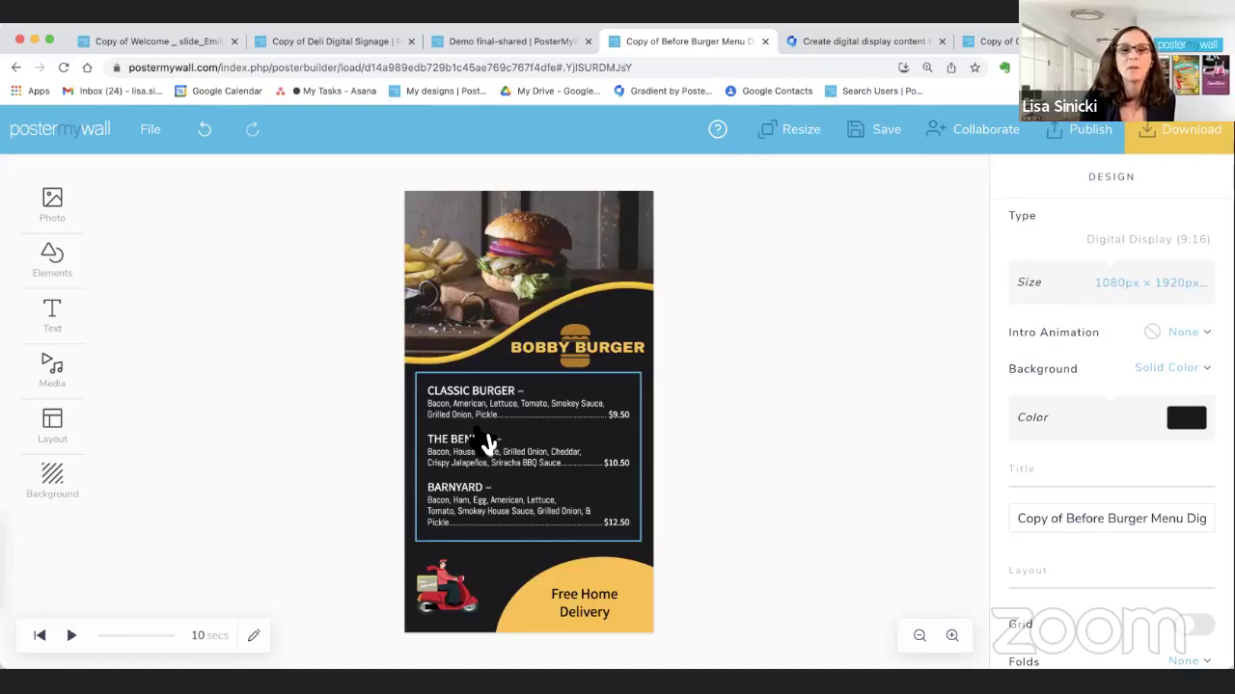
# Select the menu items block to review its Source Sans Pro and Abel size-40 settings
pyautogui.click(487, 443)
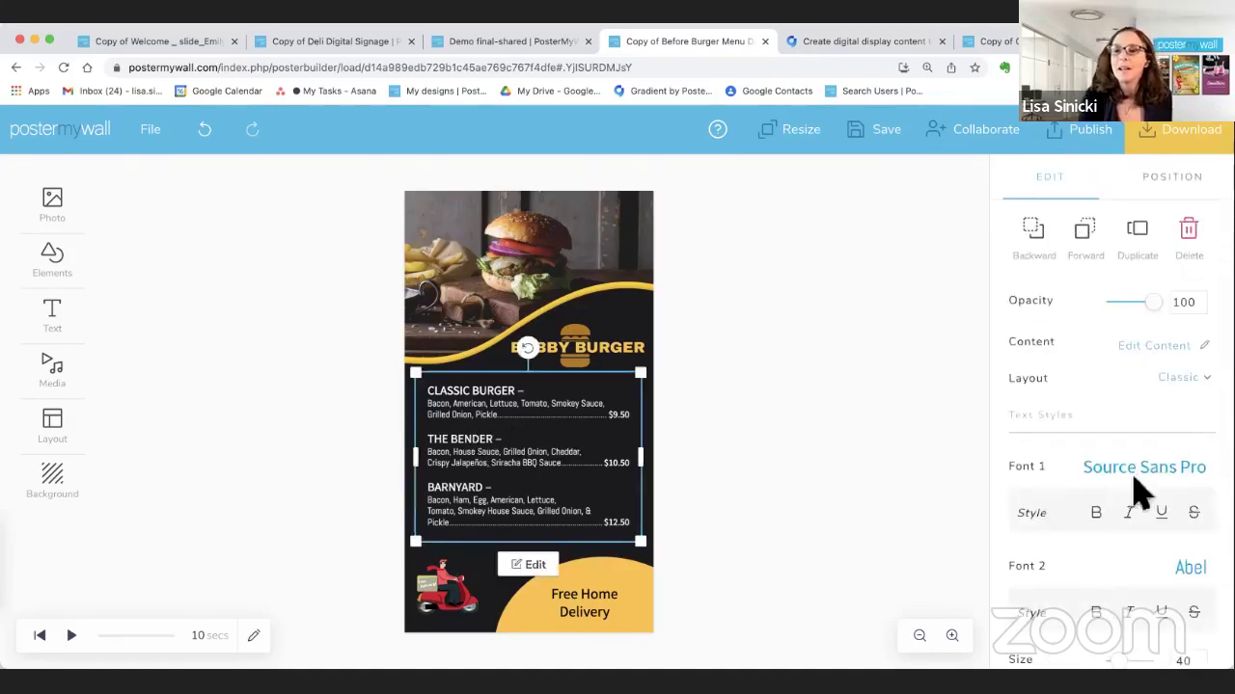
pyautogui.scroll(-3, 1143, 533)
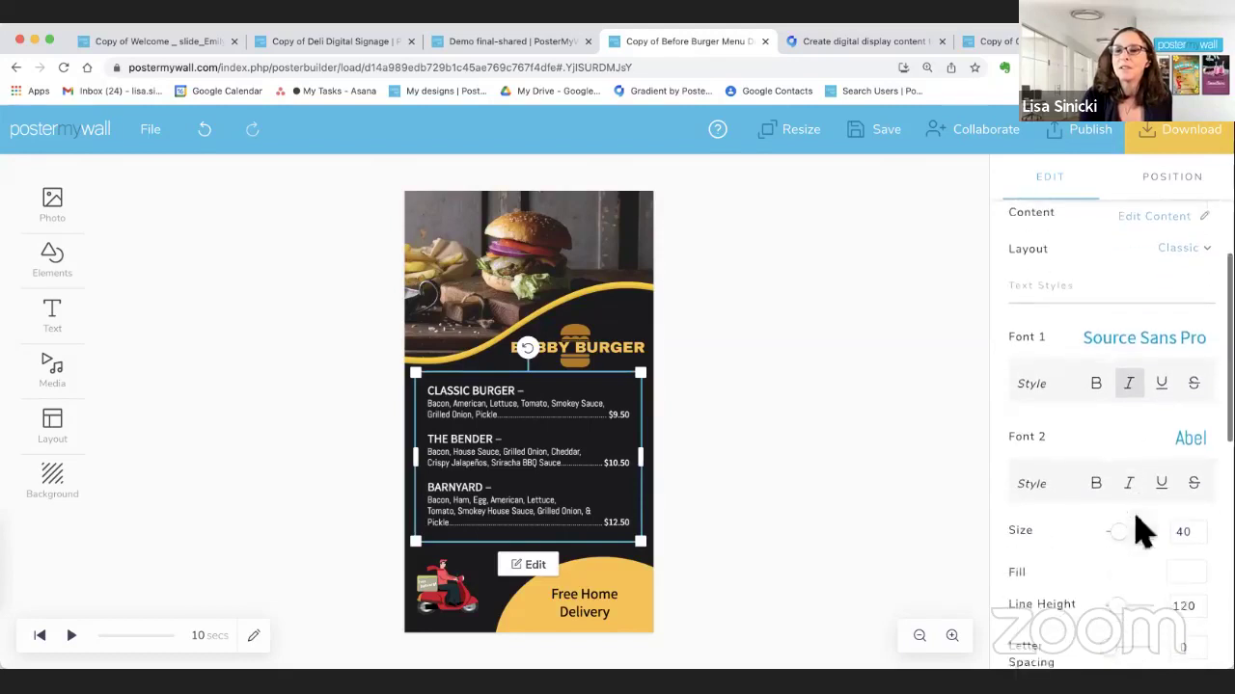
pyautogui.scroll(-3, 1142, 533)
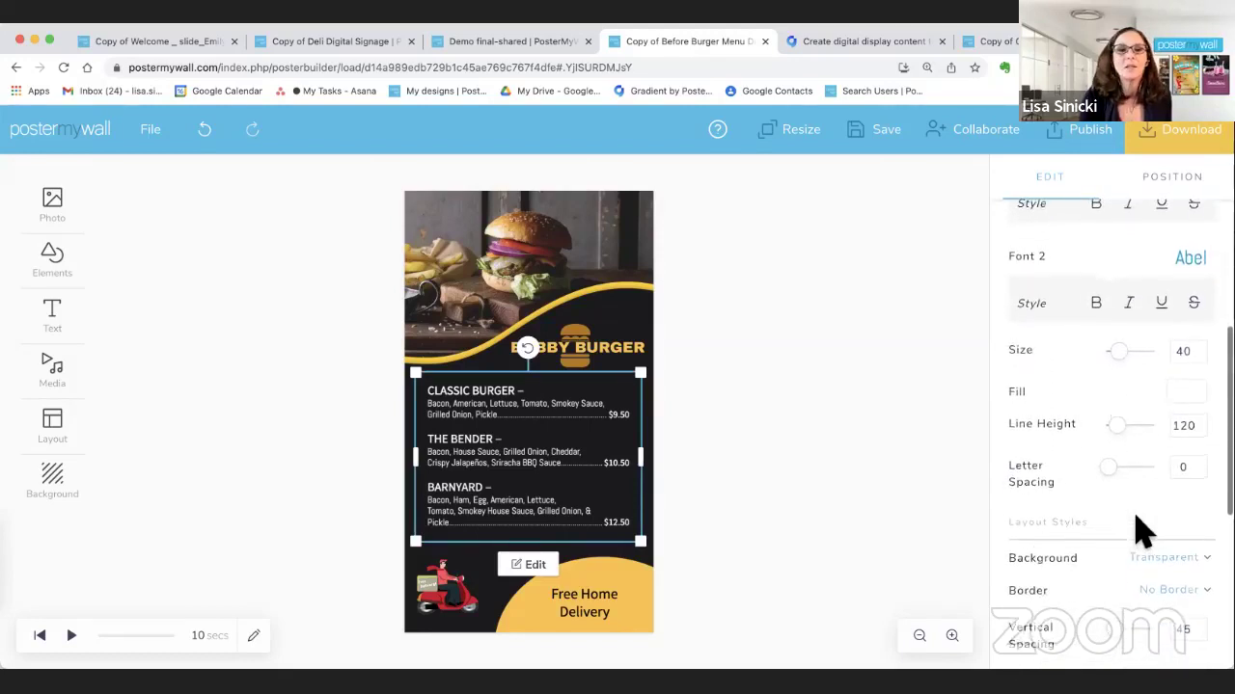
pyautogui.scroll(1, 1141, 532)
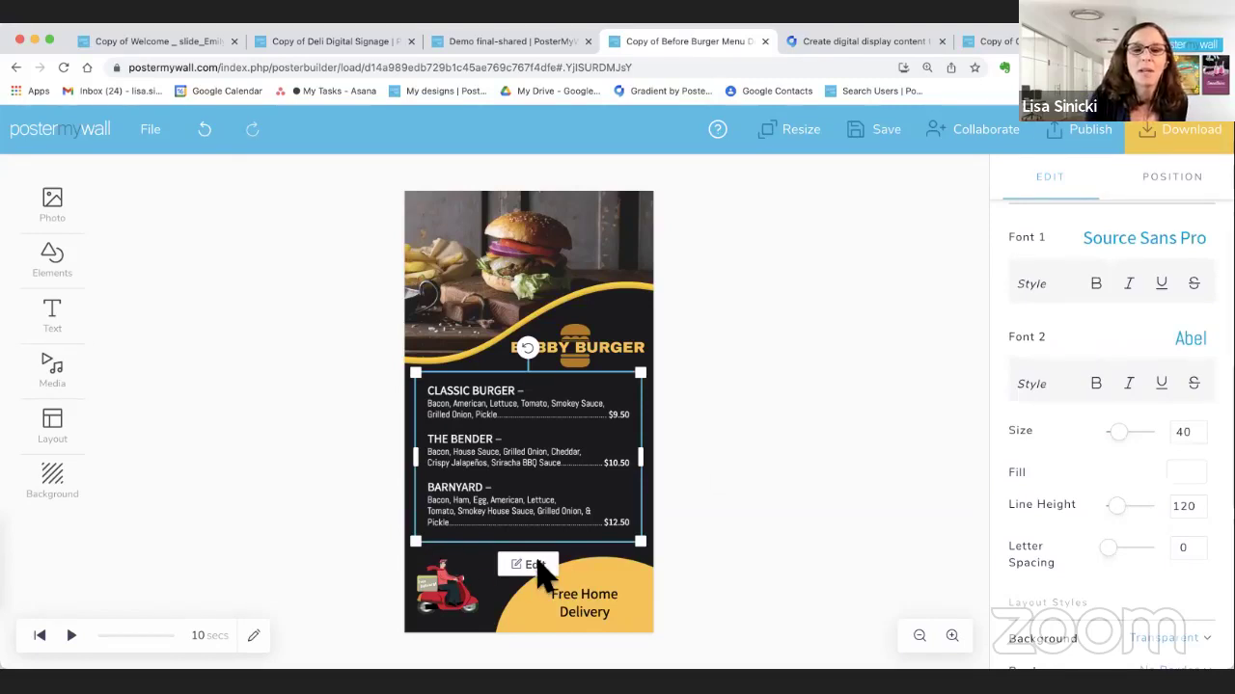
# In the menu items editor, tick Caesar salad ($7.00) to add it
pyautogui.click(534, 565)
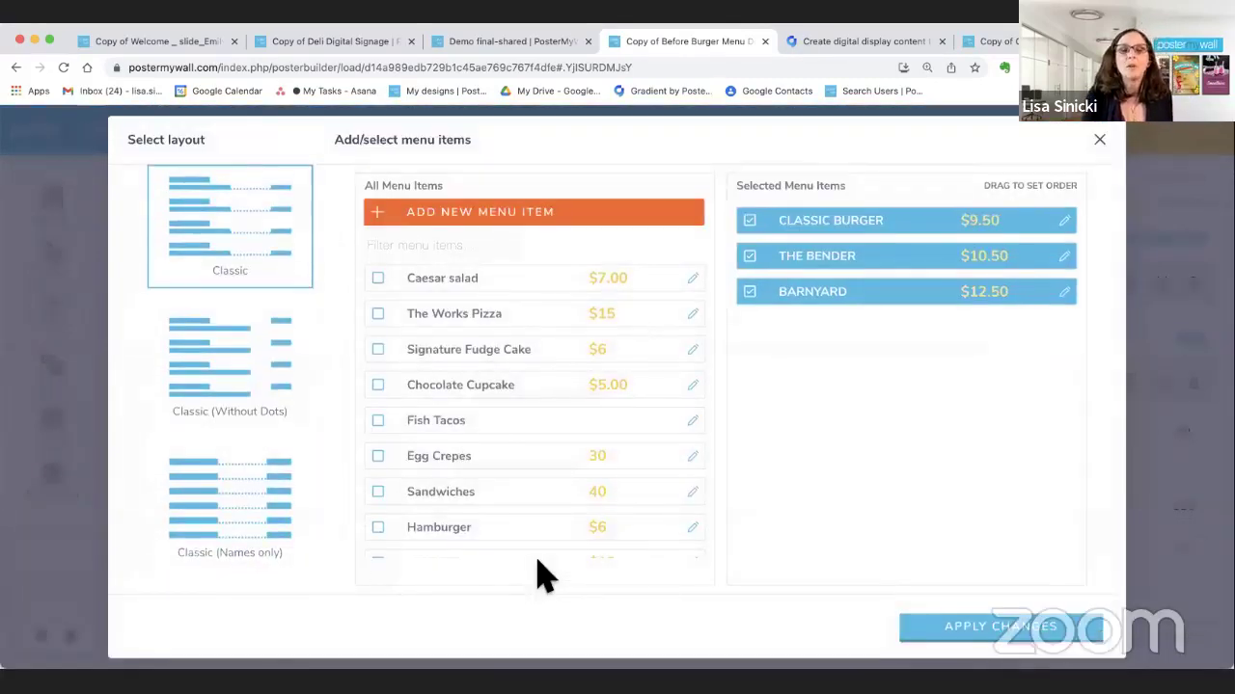
pyautogui.scroll(-10, 533, 514)
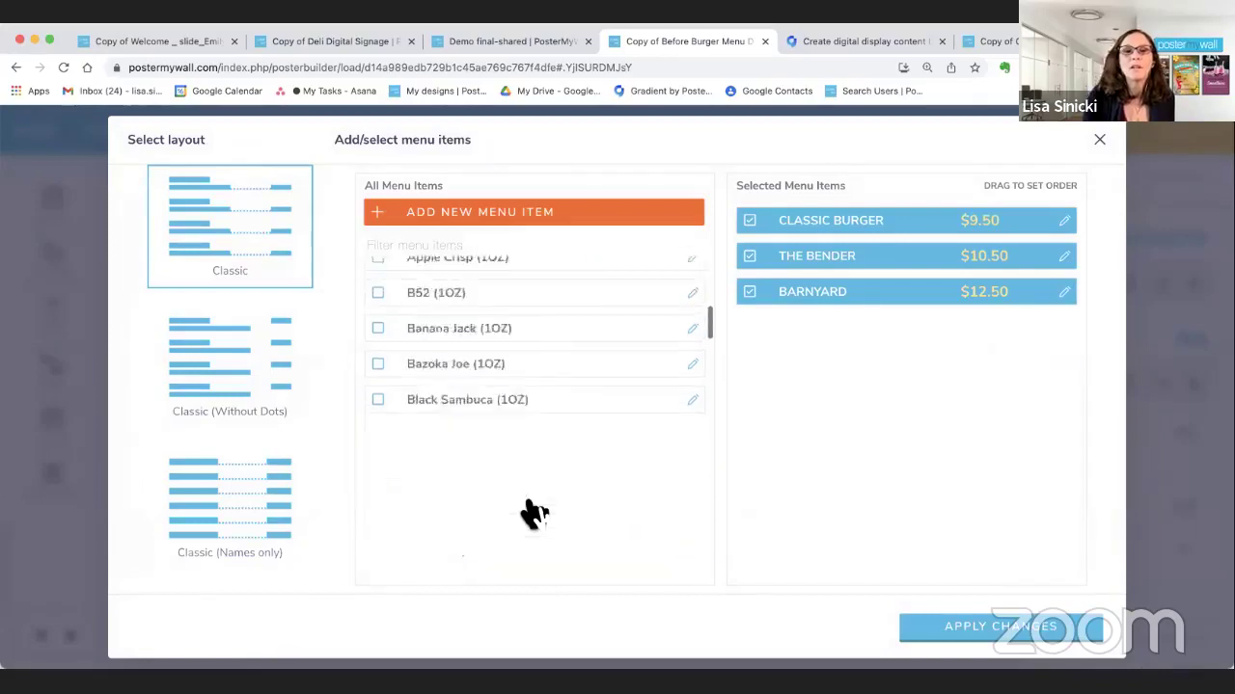
pyautogui.scroll(3, 531, 477)
pyautogui.scroll(7, 531, 482)
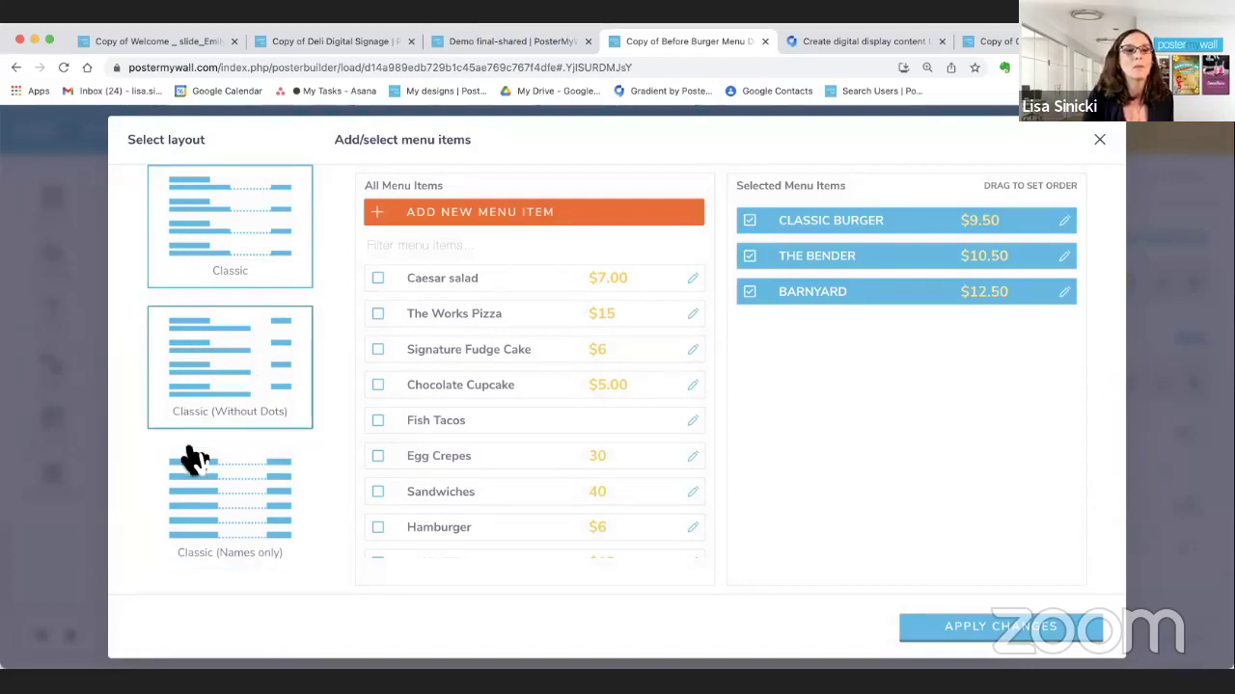
pyautogui.scroll(-3, 193, 461)
pyautogui.scroll(5, 198, 434)
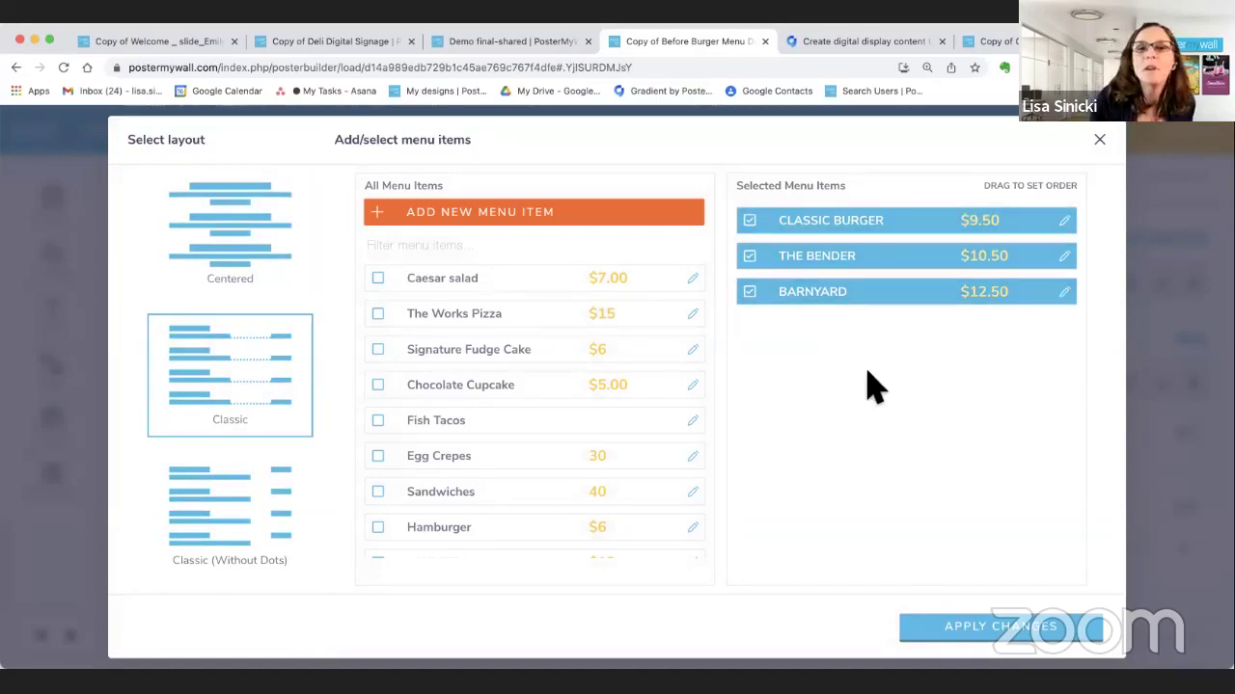
pyautogui.click(378, 278)
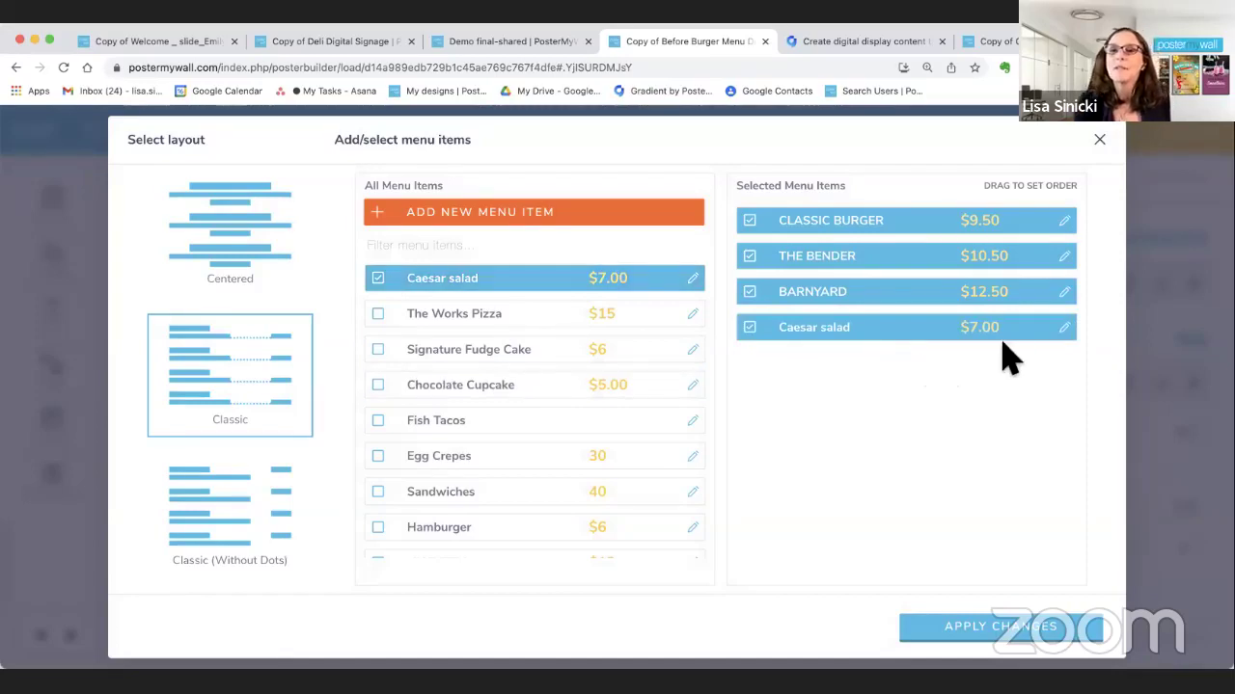
# Change the Caesar salad's price from $7.00 to $8.00 in its menu item details
pyautogui.click(1064, 330)
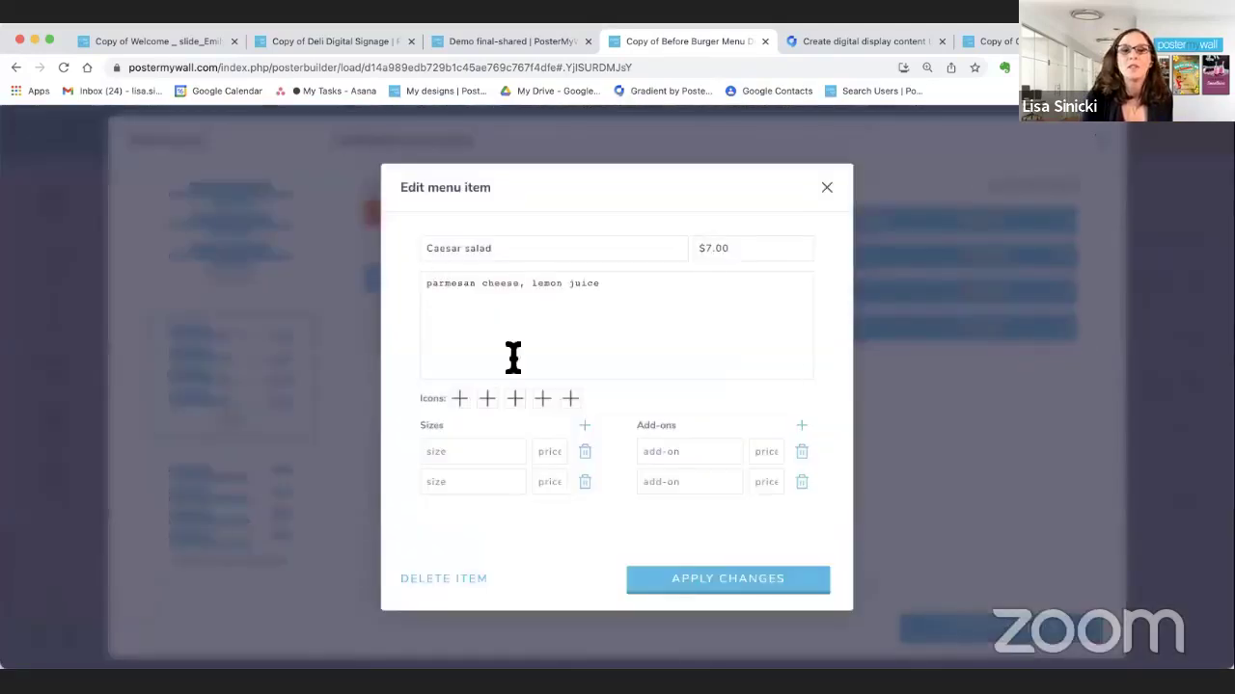
pyautogui.click(710, 248)
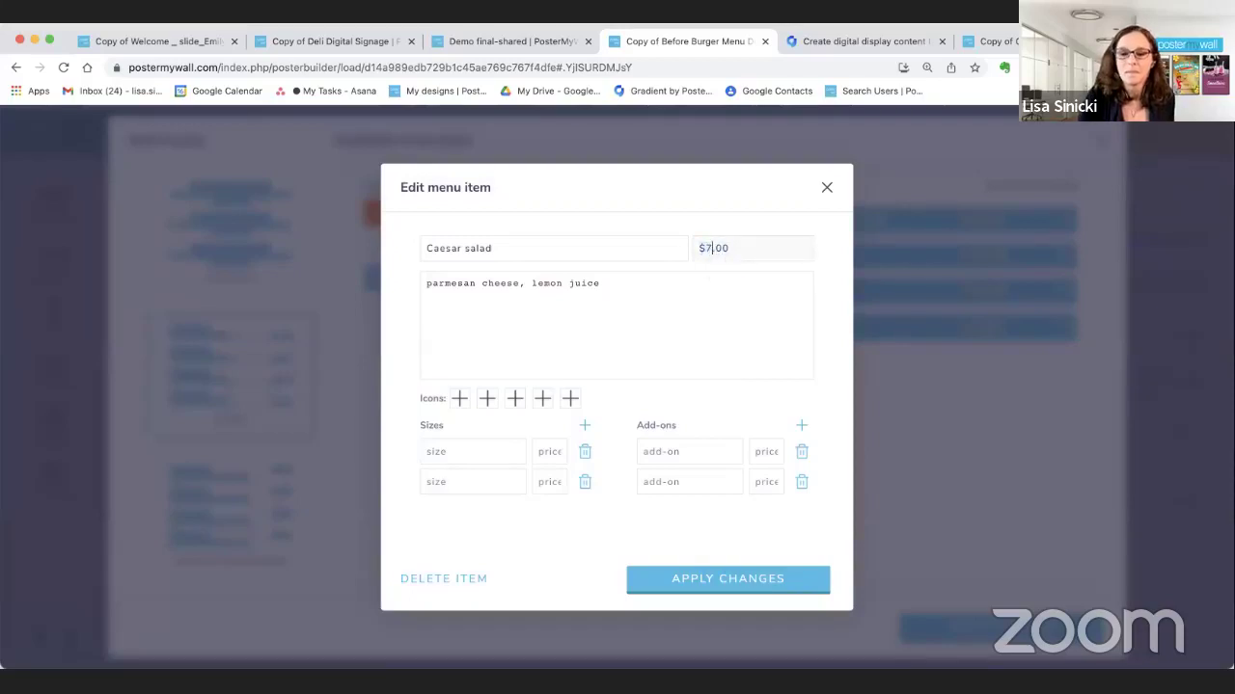
pyautogui.write('8')
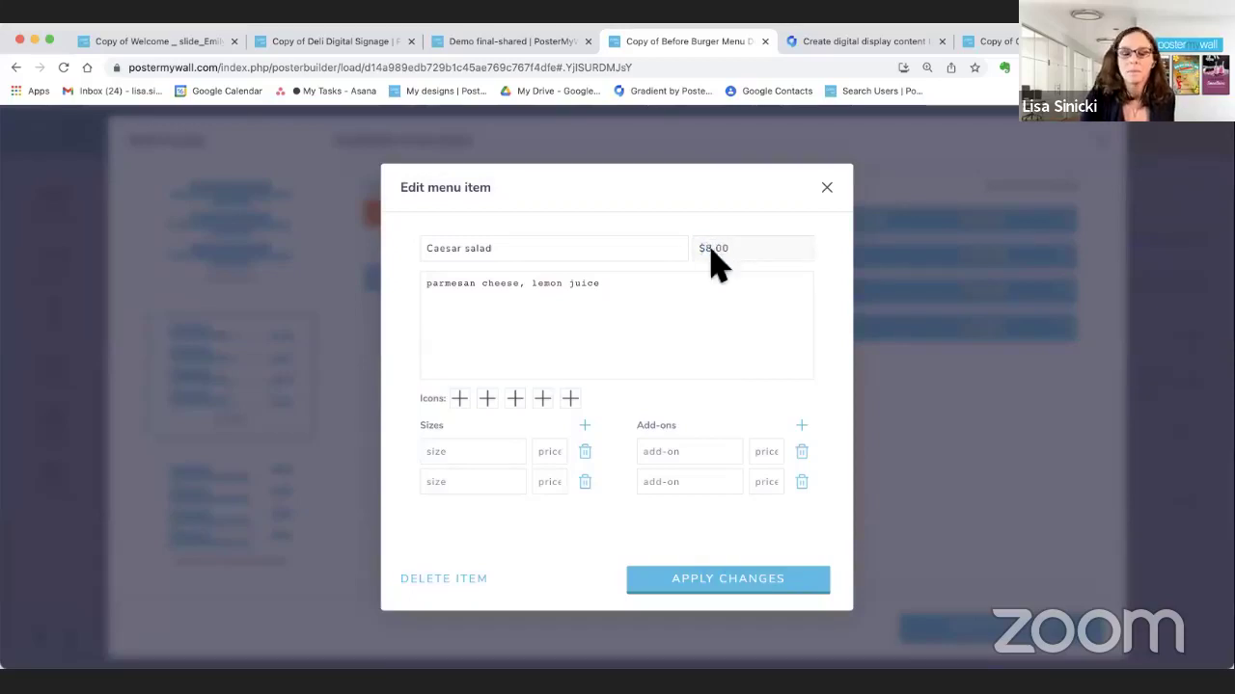
pyautogui.click(711, 582)
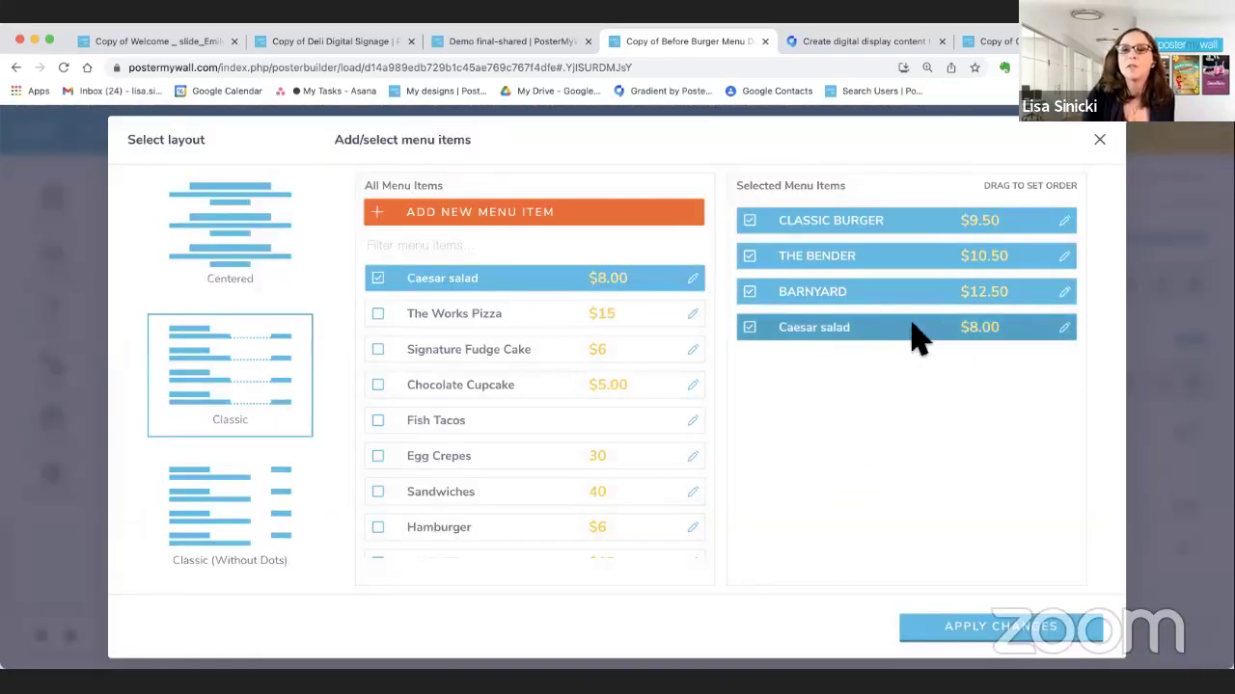
# Move Caesar salad to the top of Selected Menu Items and apply the changes to the poster
pyautogui.moveTo(916, 337); pyautogui.dragTo(919, 234)
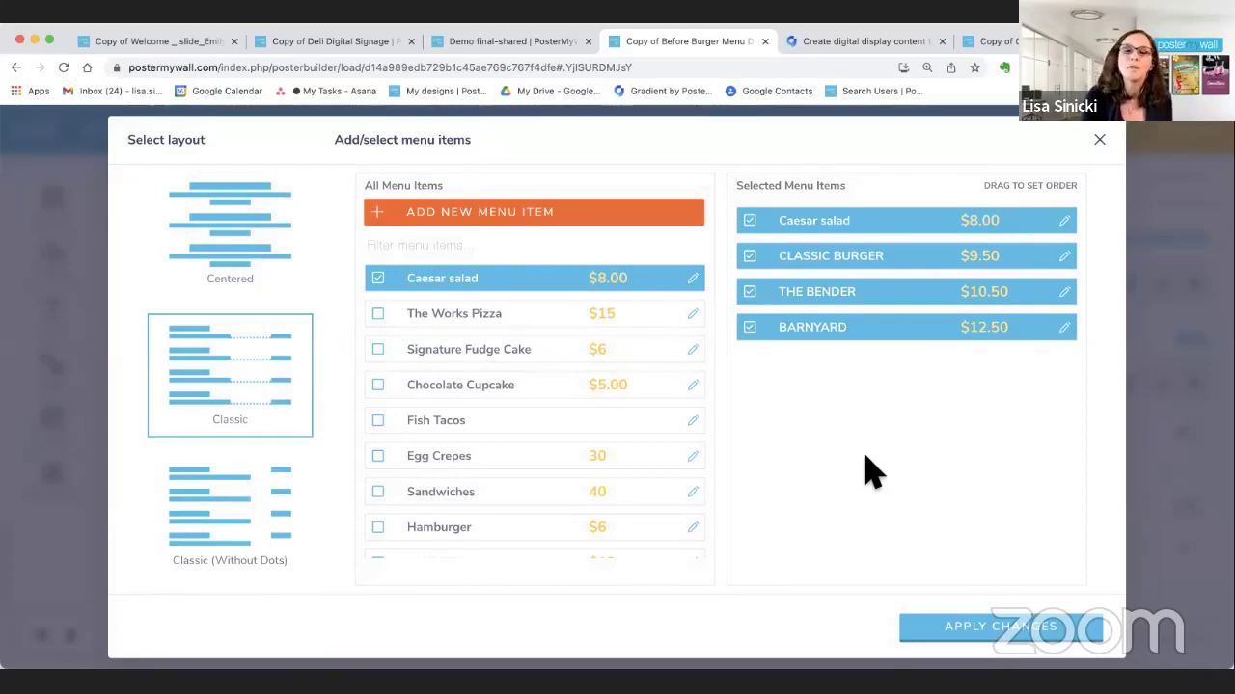
pyautogui.click(979, 636)
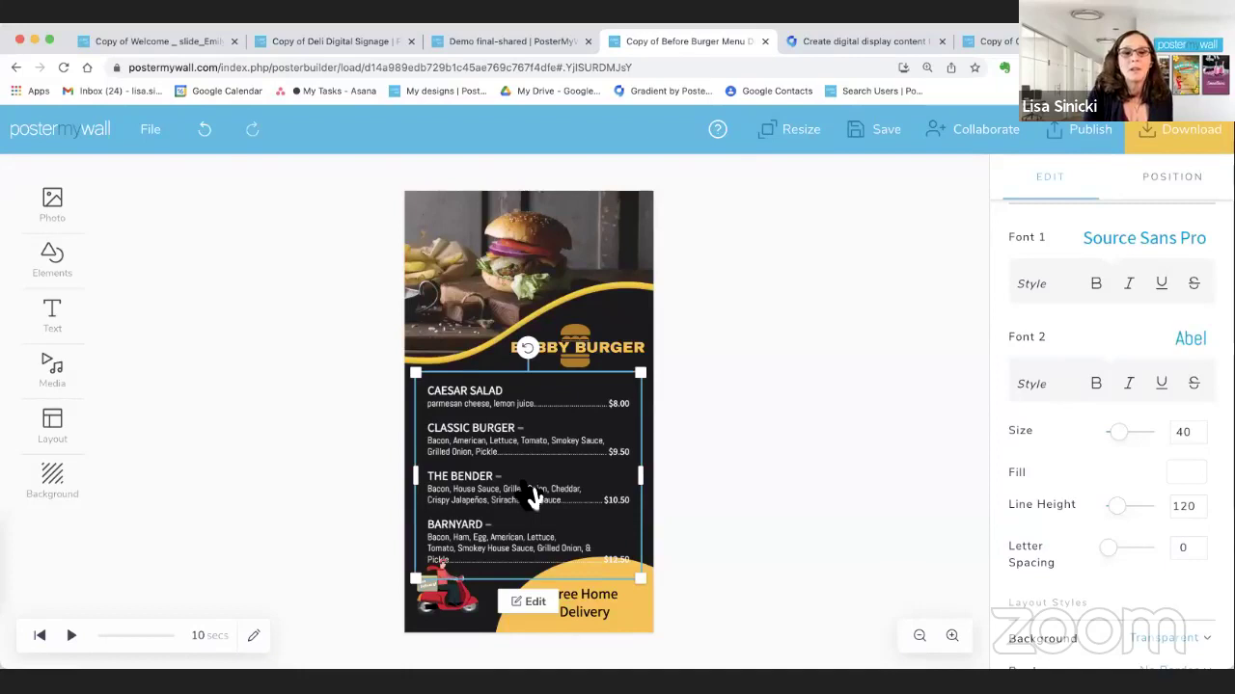
# Nudge the menu text block and lower its line height from 120 to 95
pyautogui.moveTo(530, 490); pyautogui.dragTo(525, 482)
pyautogui.scroll(-3, 1116, 570)
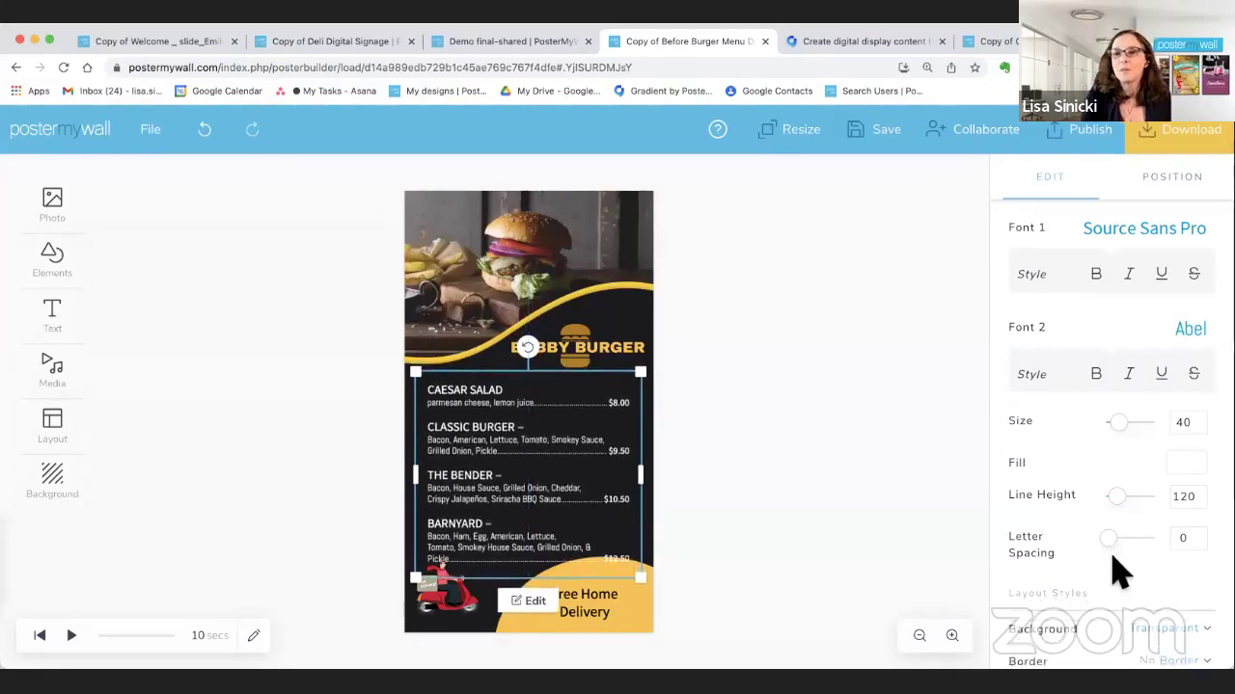
pyautogui.scroll(-5, 1116, 571)
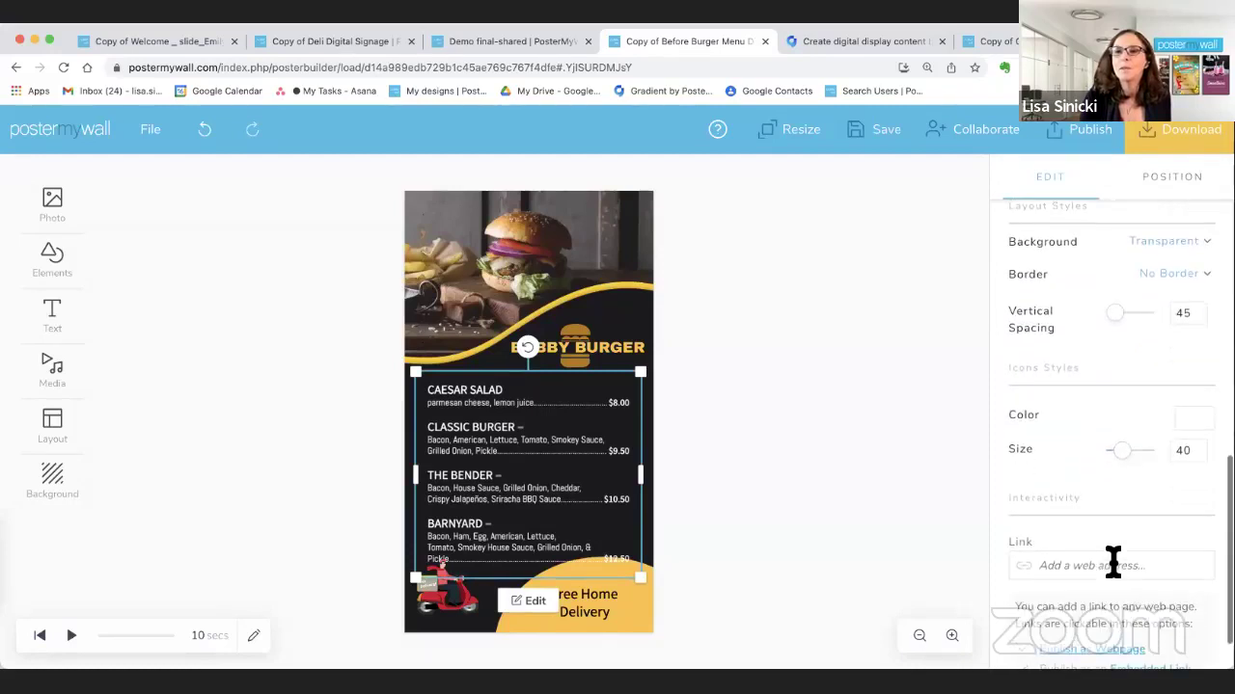
pyautogui.scroll(5, 1113, 562)
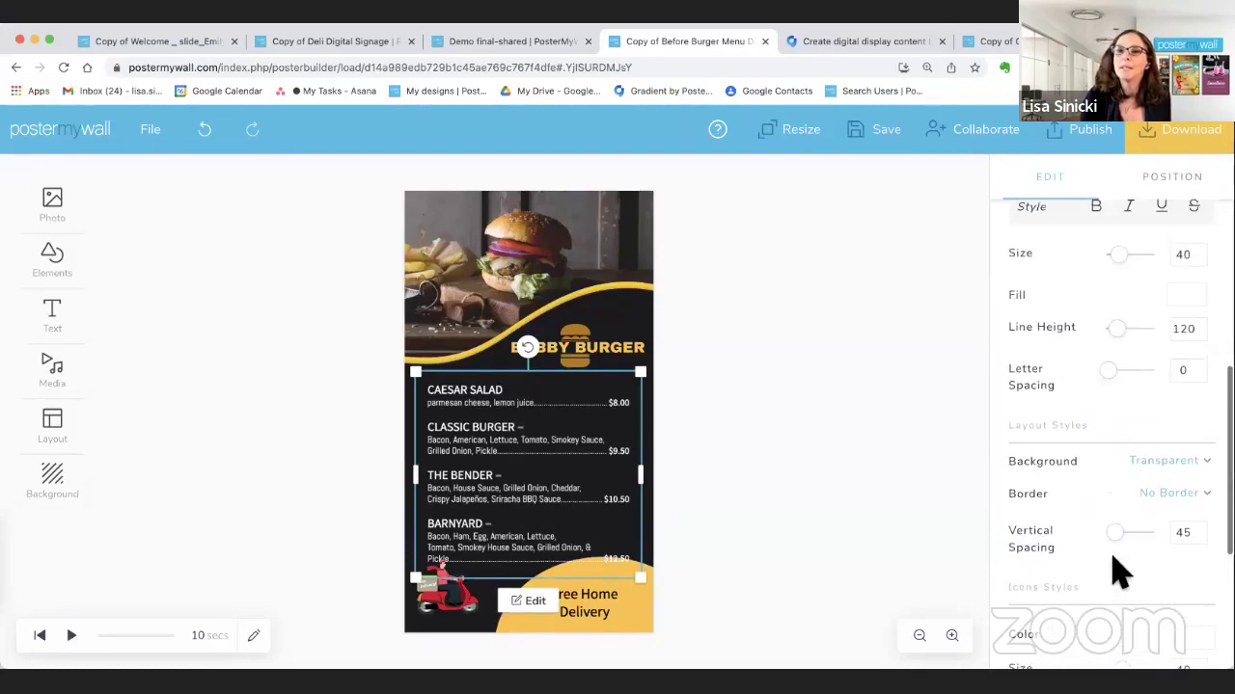
pyautogui.moveTo(1119, 333); pyautogui.dragTo(1124, 344)
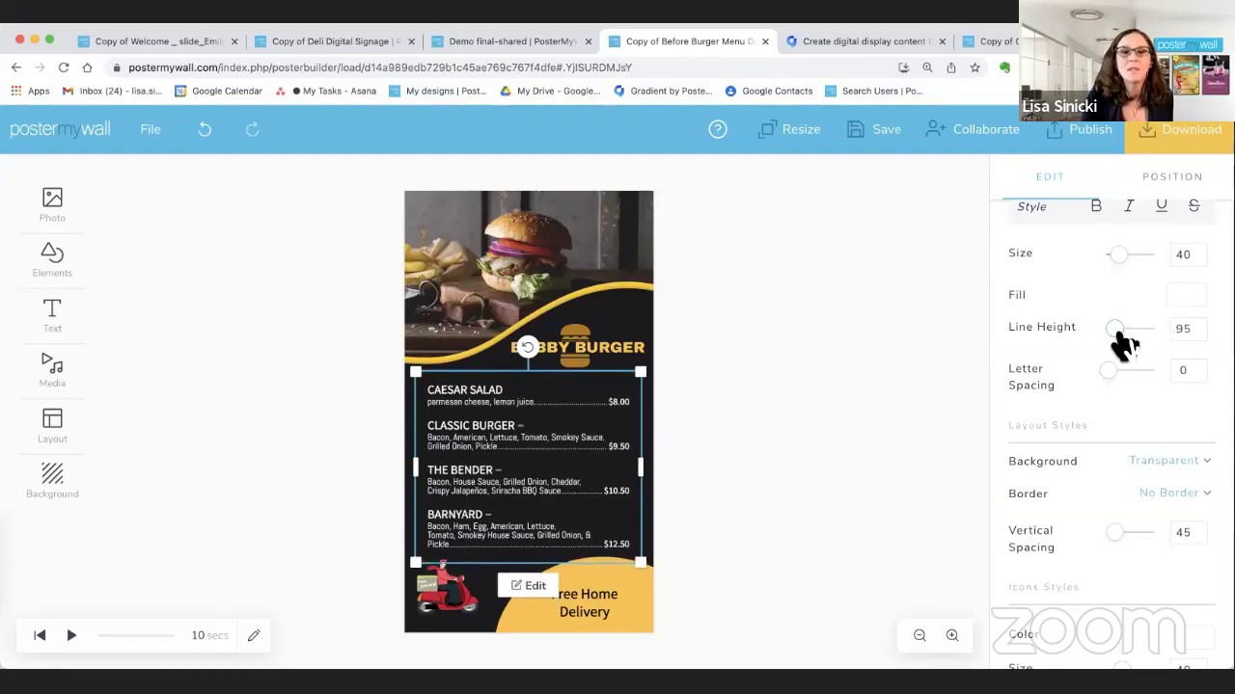
pyautogui.click(853, 398)
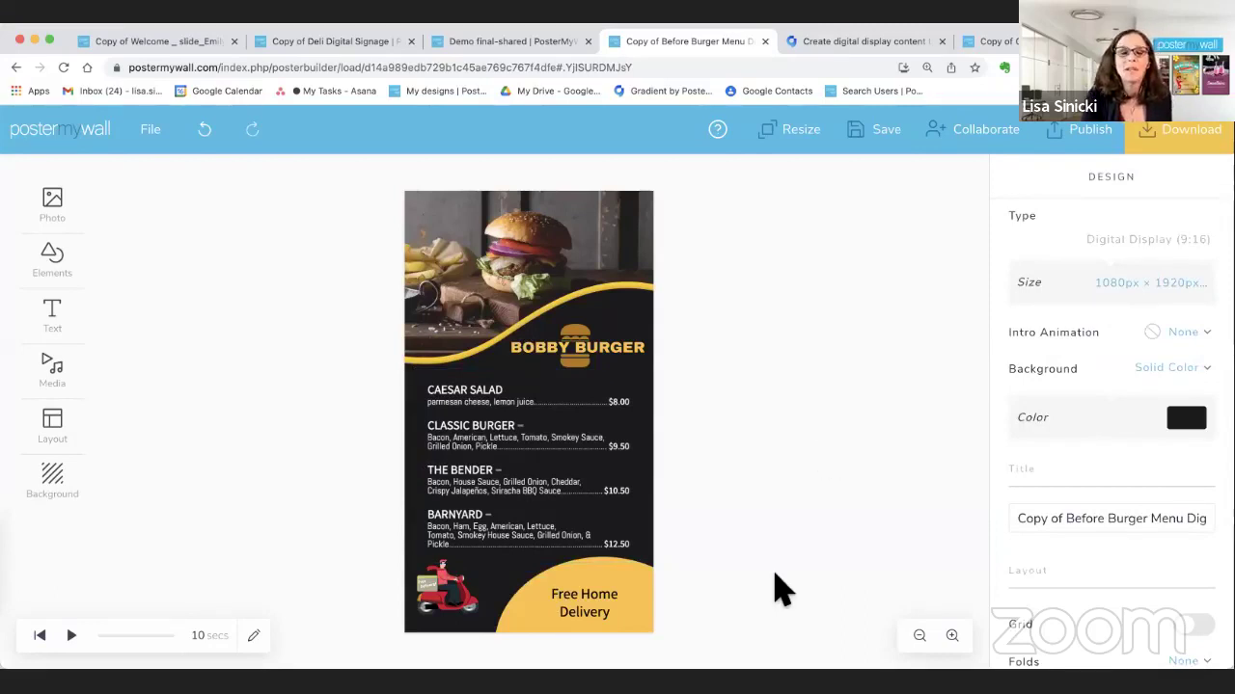
# Add a two-line text slide 'Open Daily / 9am - 9pm' to the Free Home Delivery slideshow
pyautogui.click(613, 609)
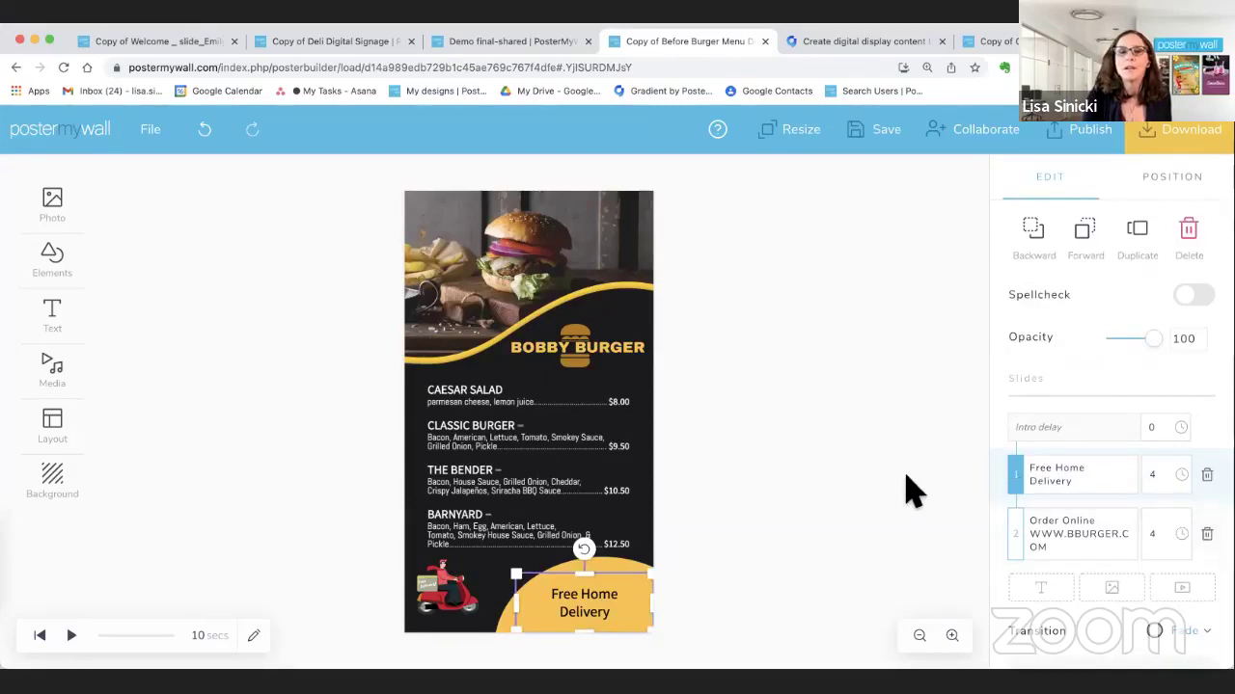
pyautogui.click(50, 318)
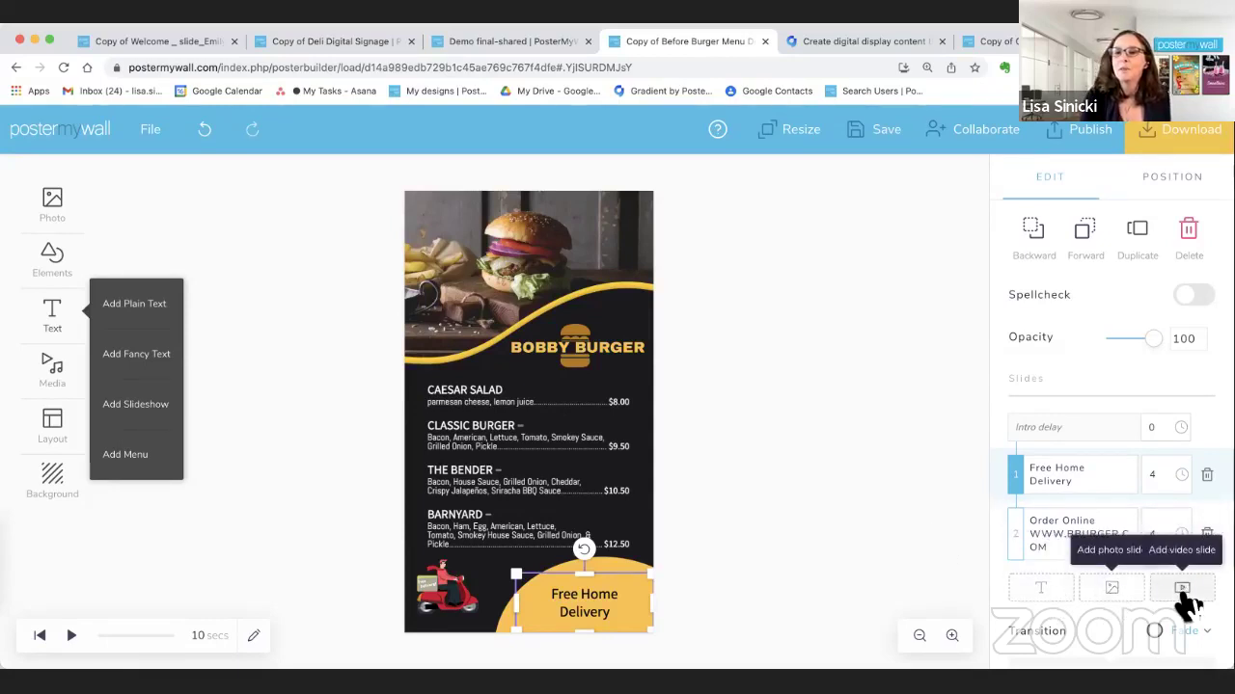
pyautogui.click(1046, 590)
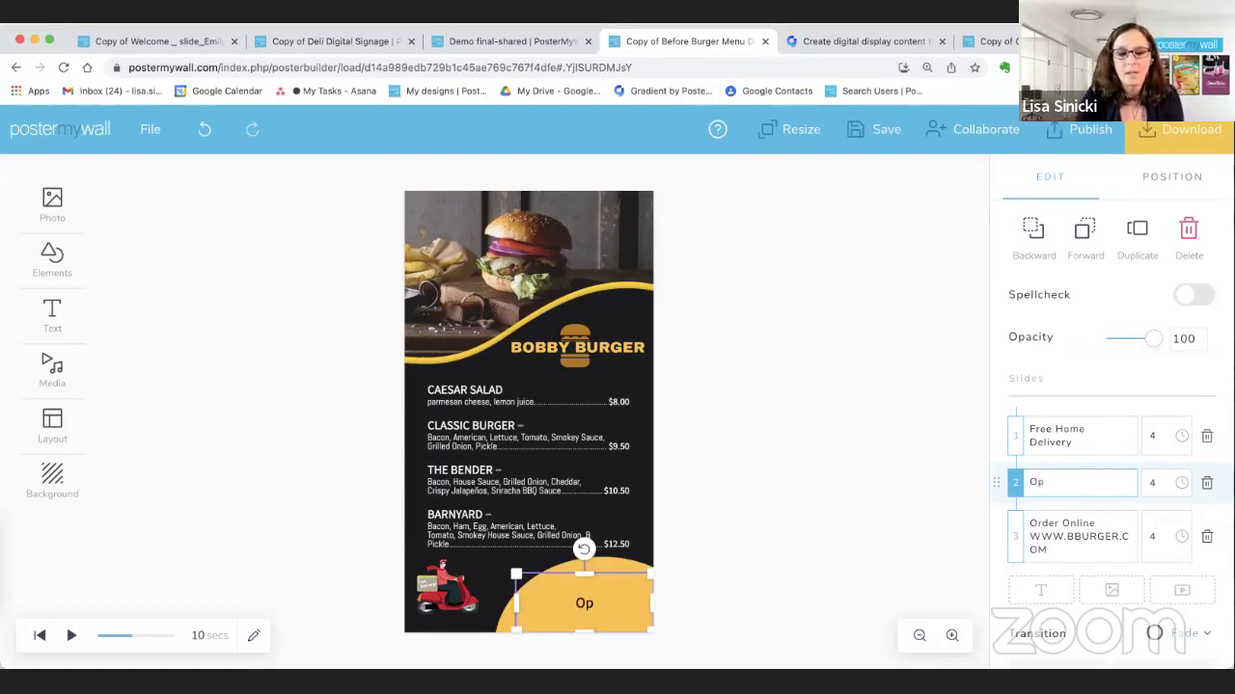
pyautogui.write('ly')
pyautogui.press('Return')
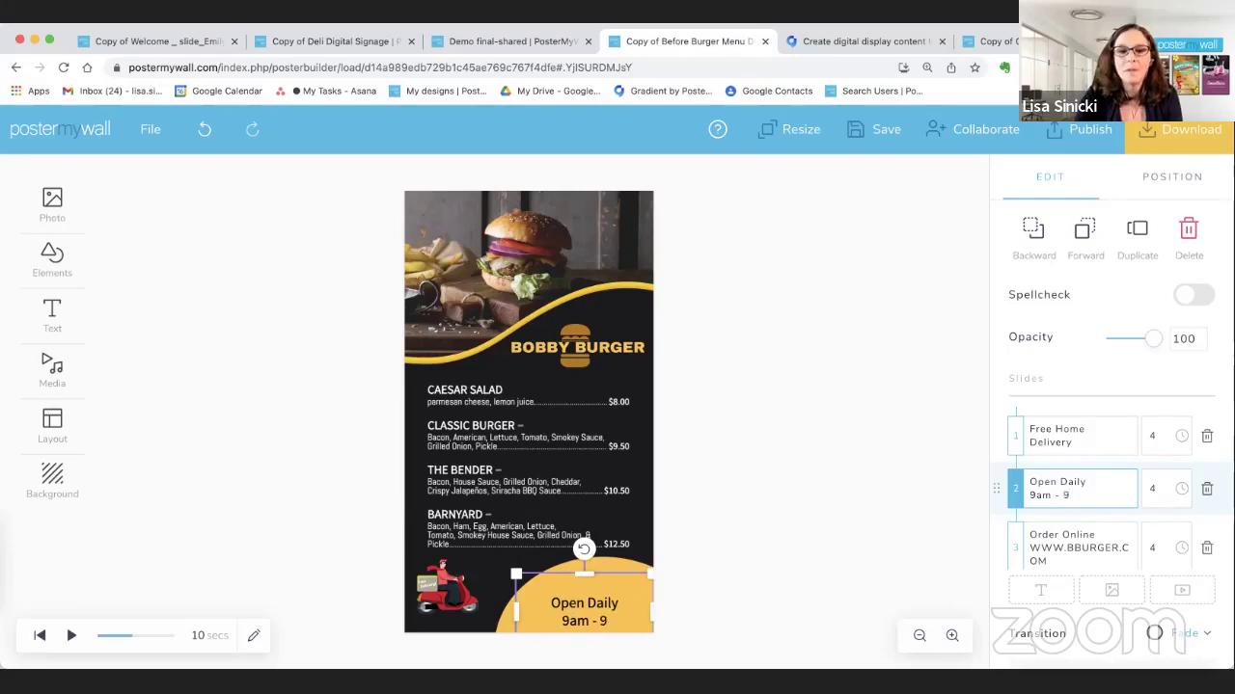
pyautogui.write('9am - 9pm')
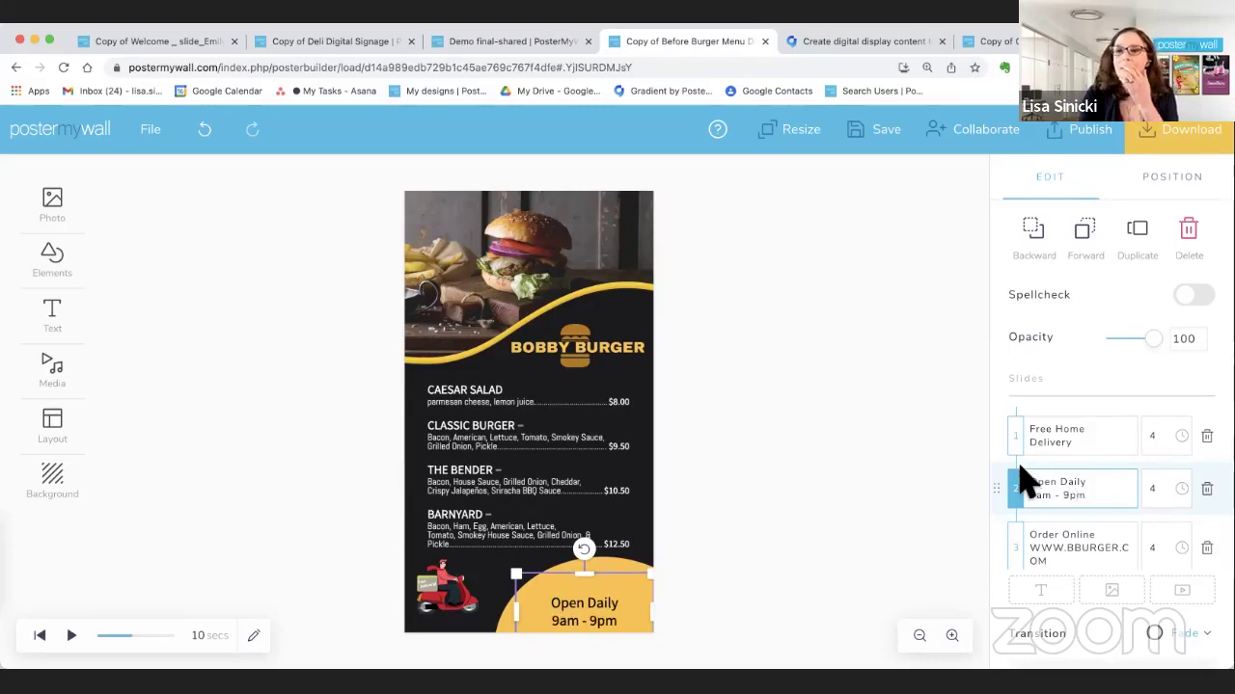
# Move the 'Open Daily 9am - 9pm' slide so it comes after Order Online
pyautogui.click(874, 518)
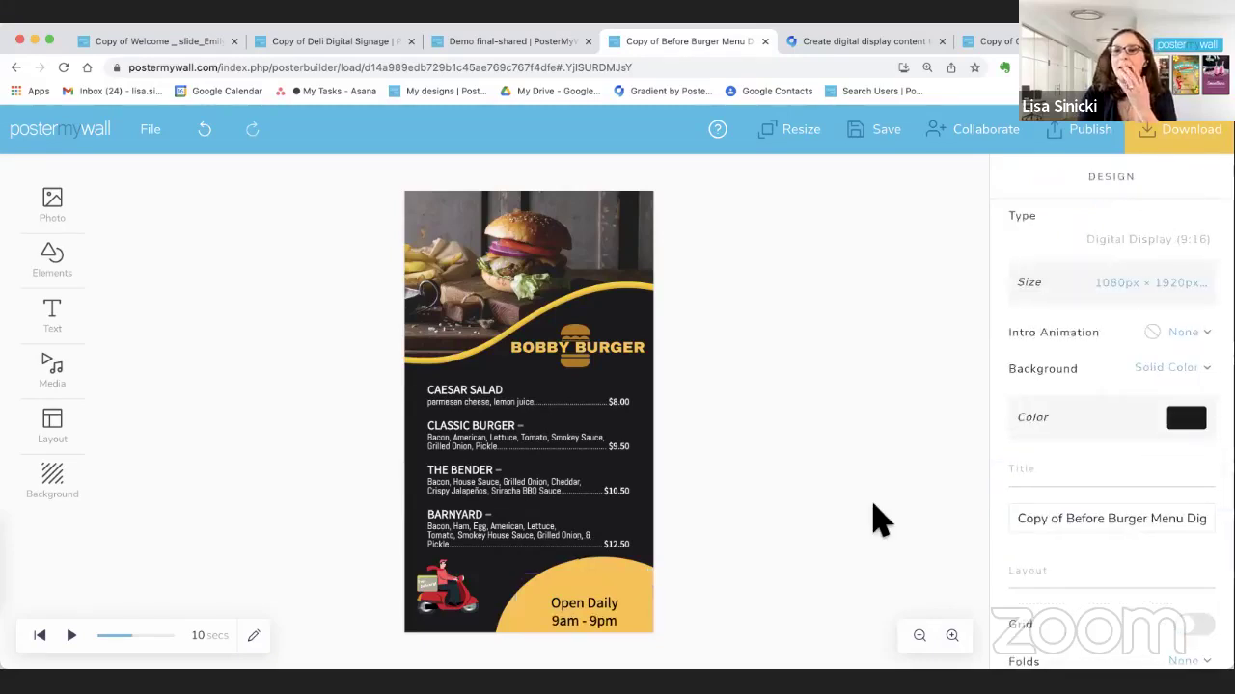
pyautogui.click(595, 623)
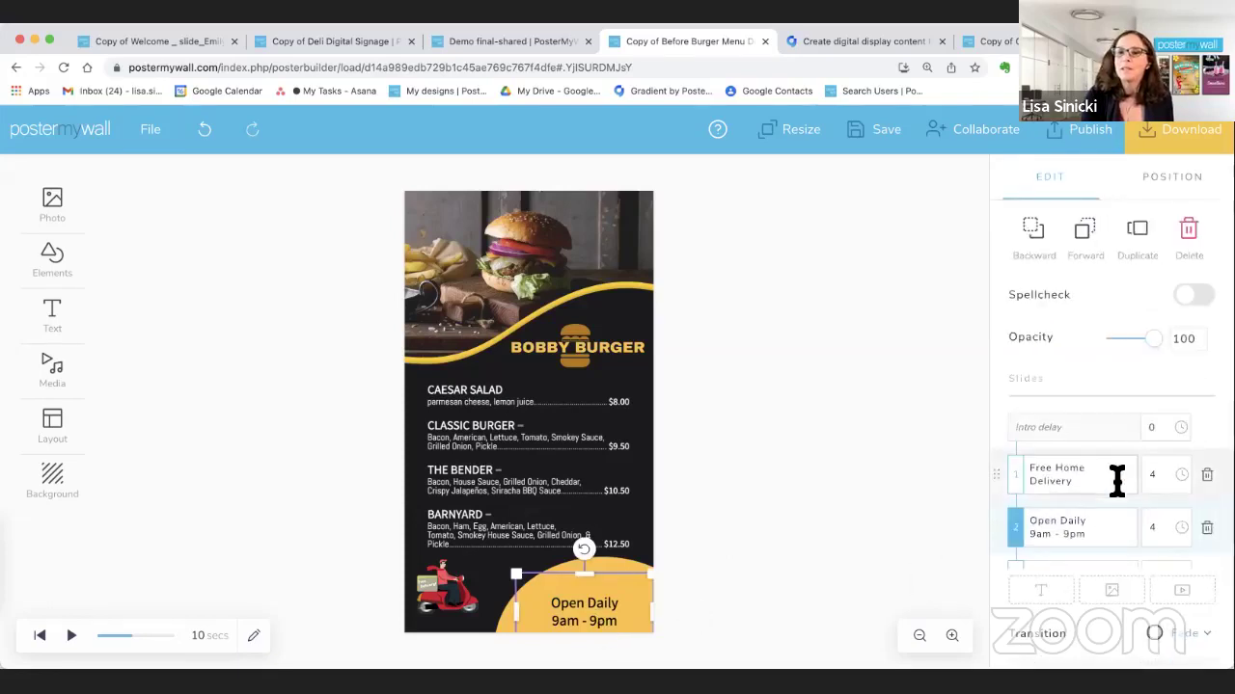
pyautogui.scroll(-1, 1115, 475)
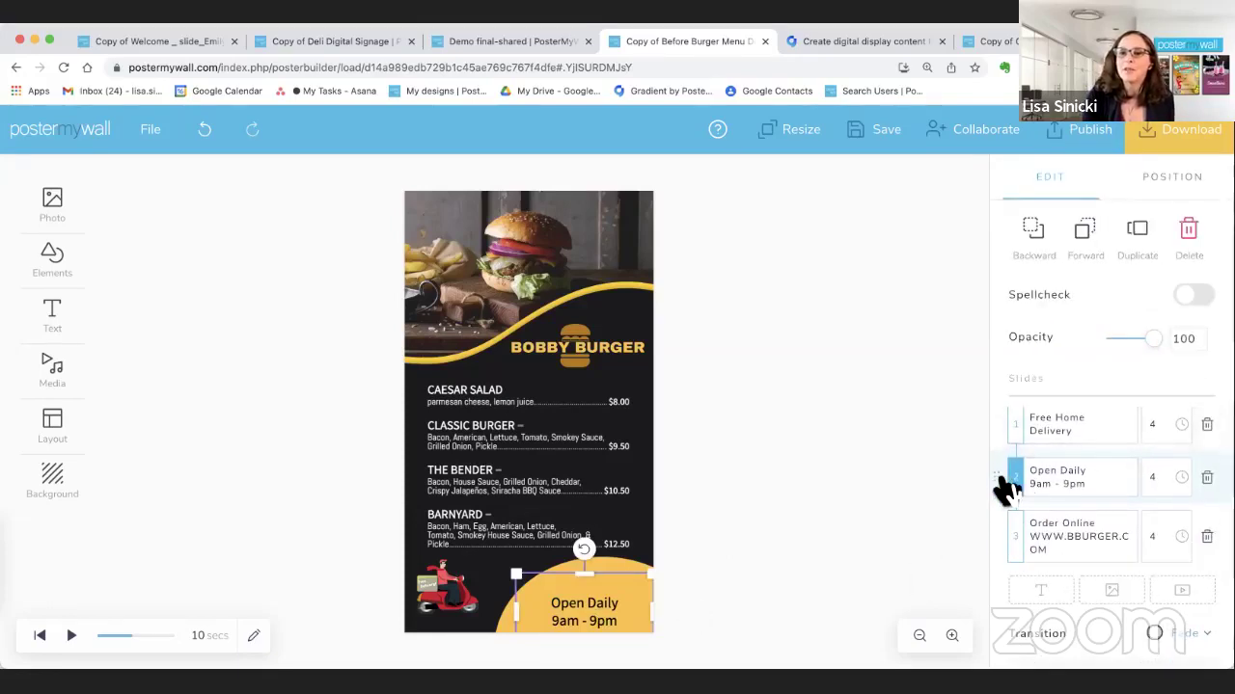
pyautogui.moveTo(1000, 487); pyautogui.dragTo(1006, 552)
pyautogui.scroll(-1, 1042, 507)
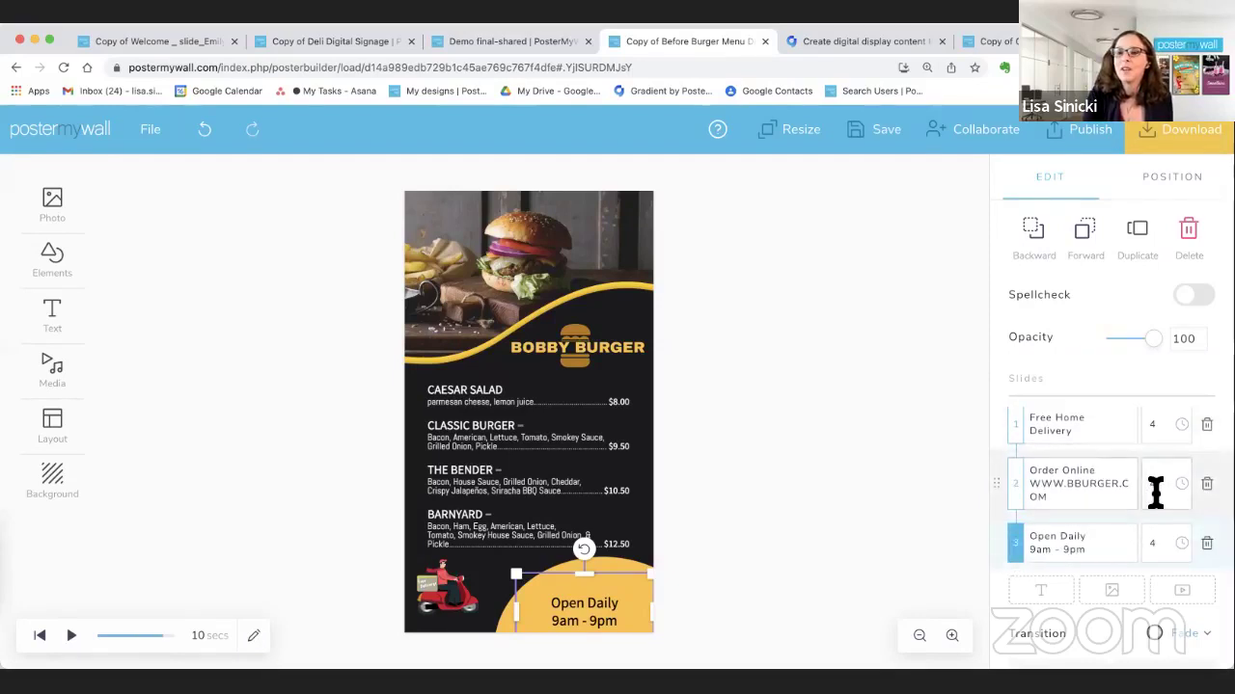
pyautogui.scroll(1, 1155, 490)
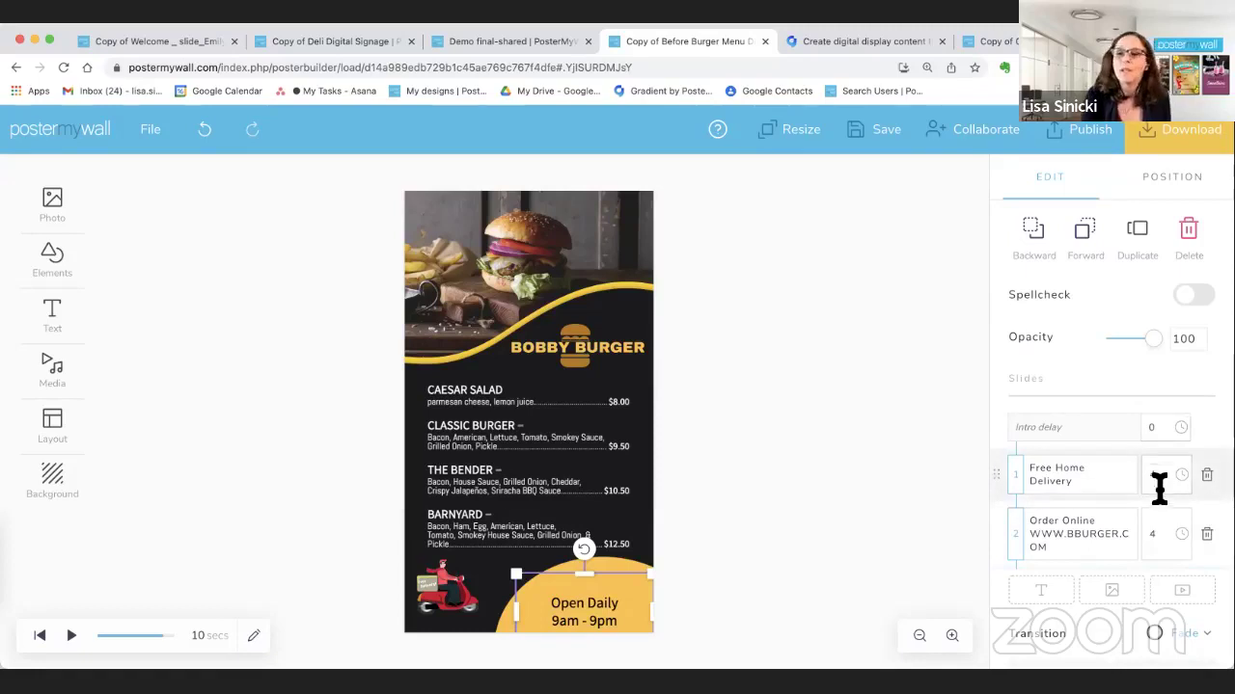
# Replay the slideshow preview from the start, pause it, and bring up the transition options
pyautogui.scroll(-1, 1154, 543)
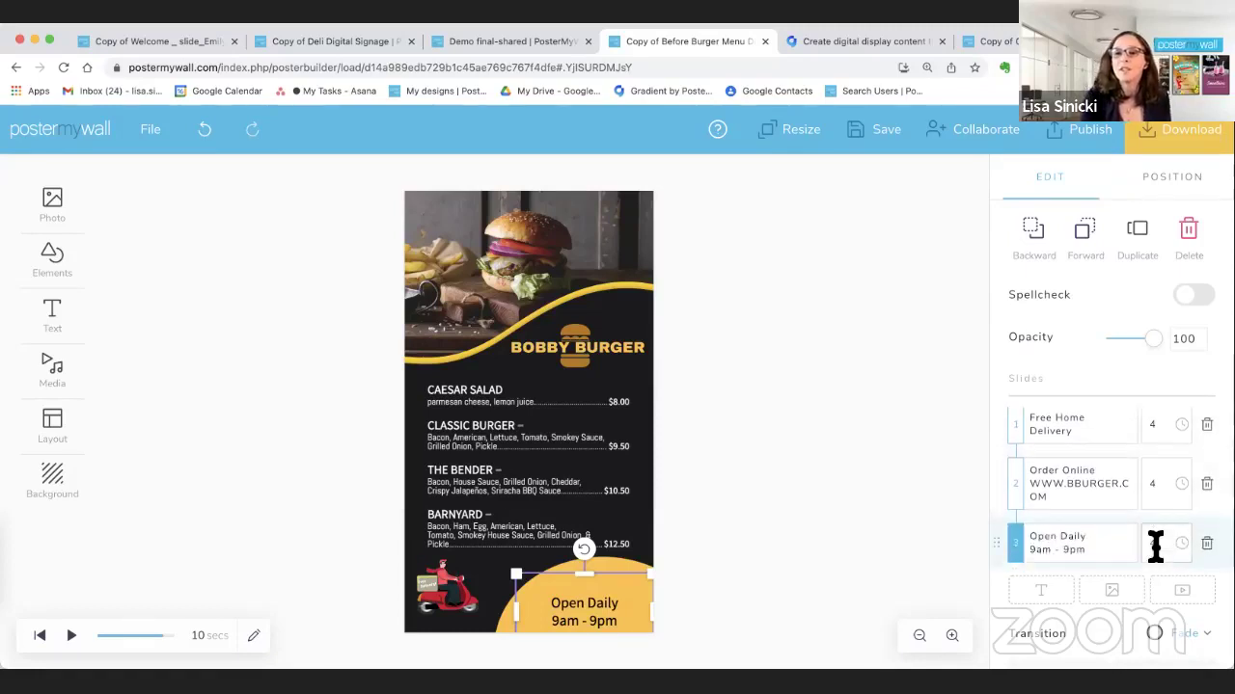
pyautogui.scroll(-4, 1116, 579)
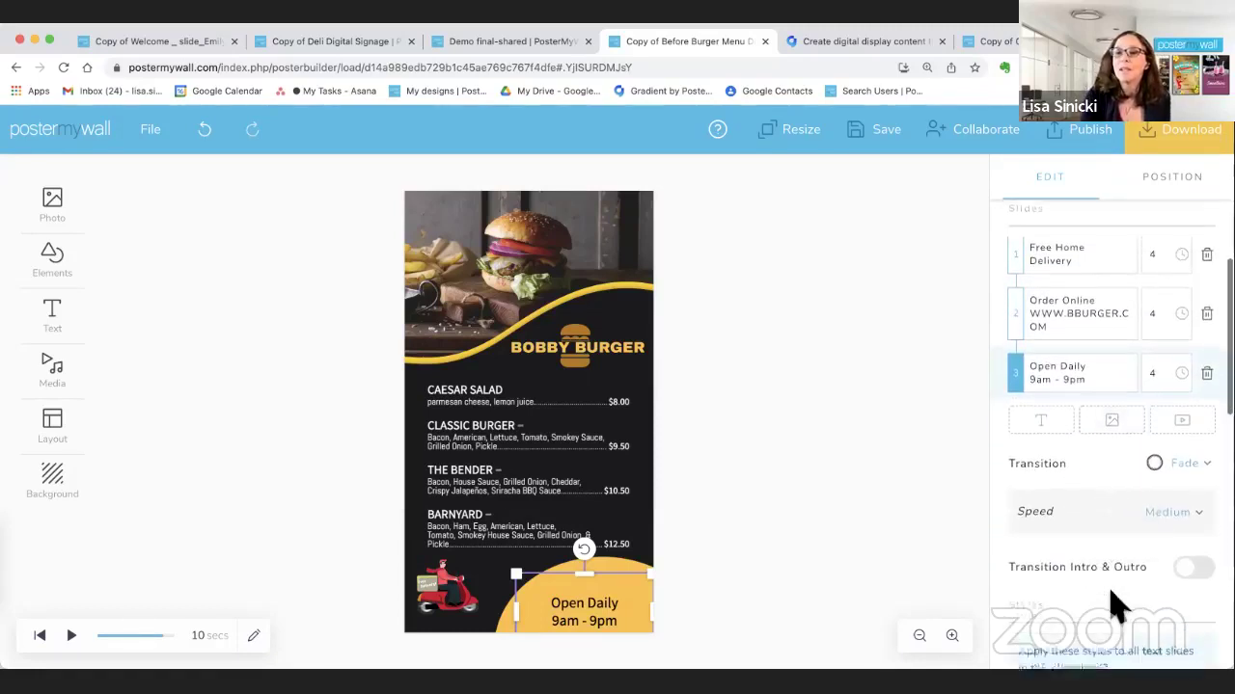
pyautogui.scroll(-6, 1116, 606)
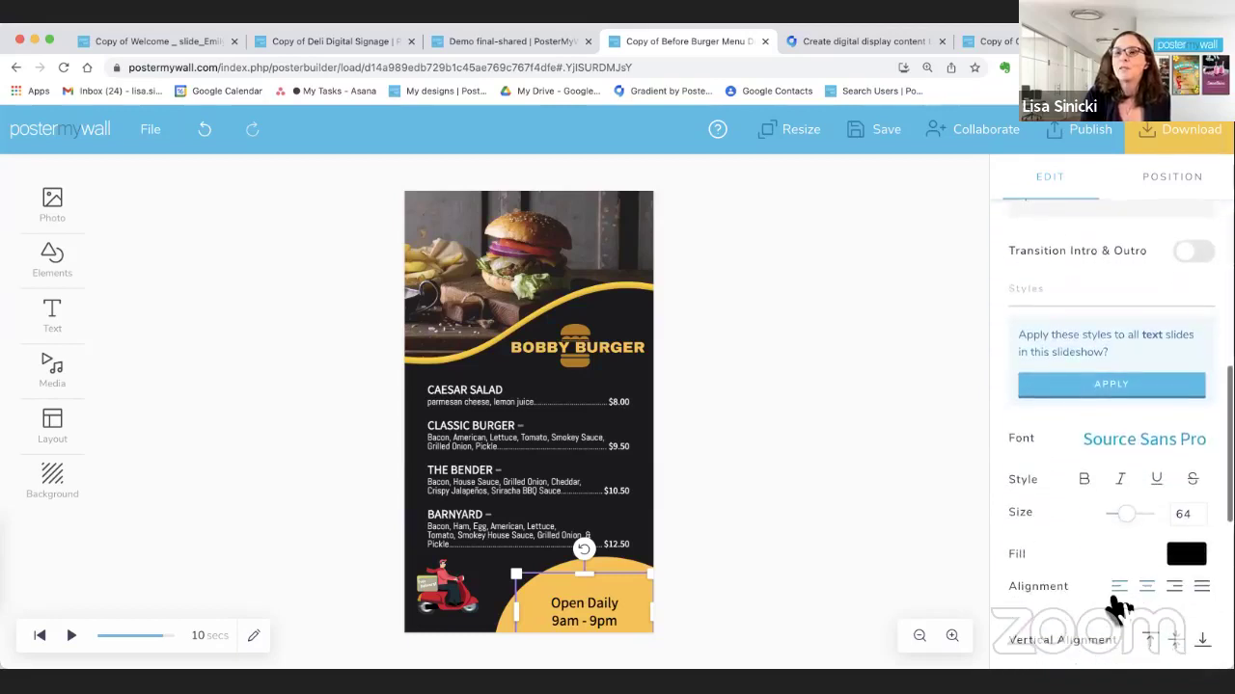
pyautogui.scroll(5, 1119, 605)
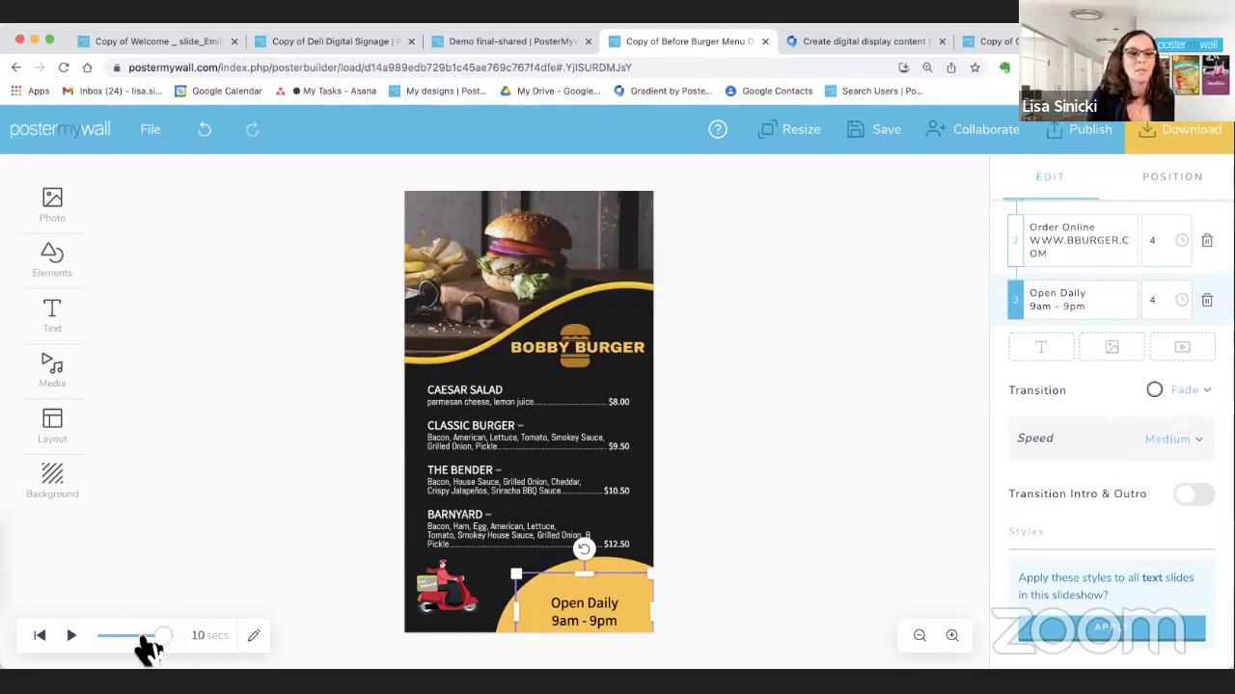
pyautogui.moveTo(142, 640); pyautogui.dragTo(83, 644)
pyautogui.click(72, 637)
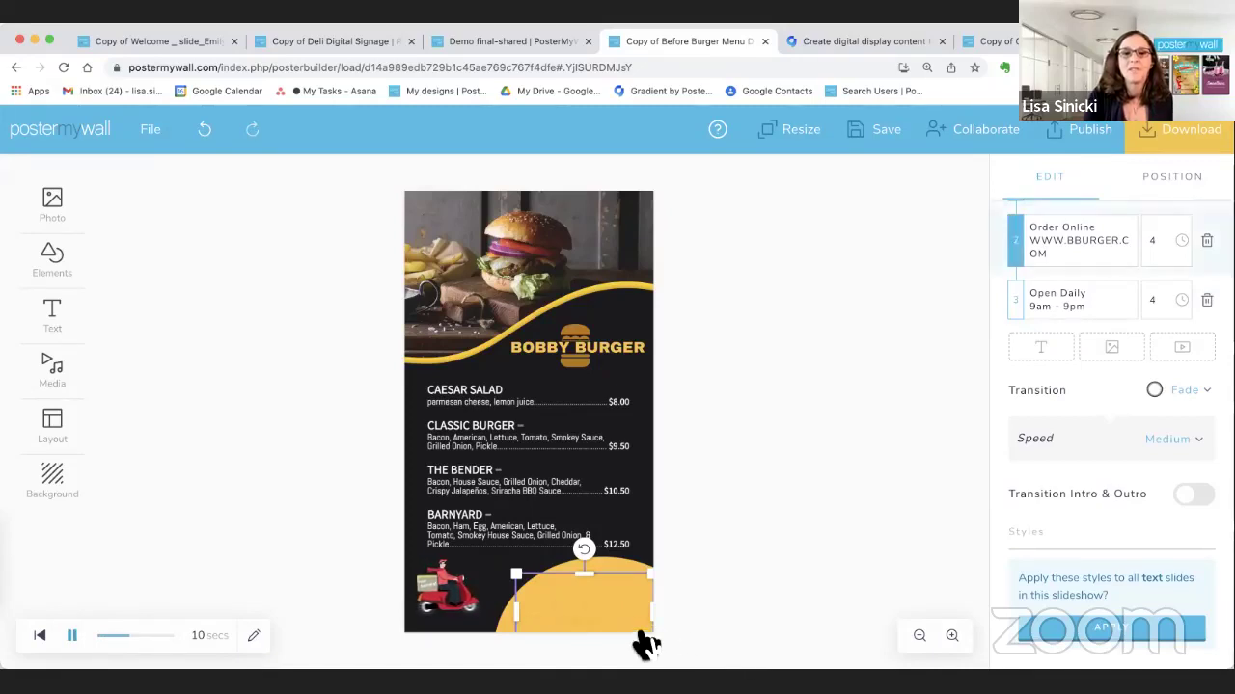
pyautogui.click(71, 636)
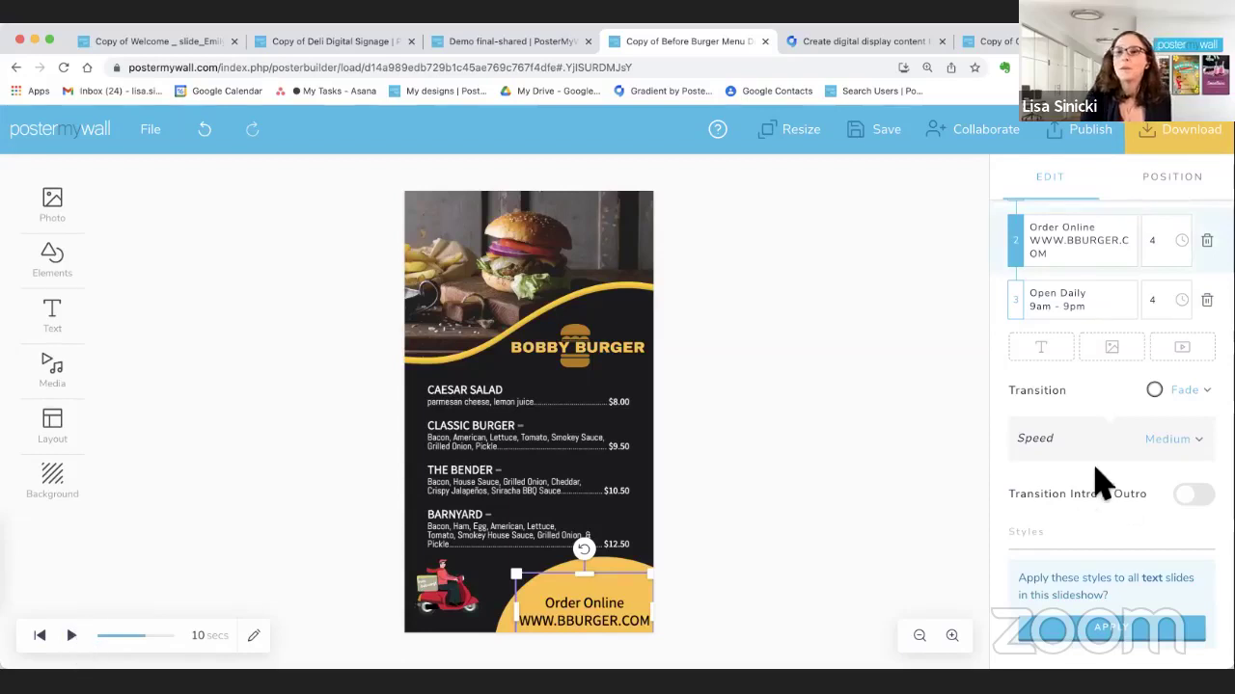
pyautogui.click(1187, 392)
# Switch the text slideshow transition from Fade to Wipe Down and preview it
pyautogui.scroll(-3, 1192, 407)
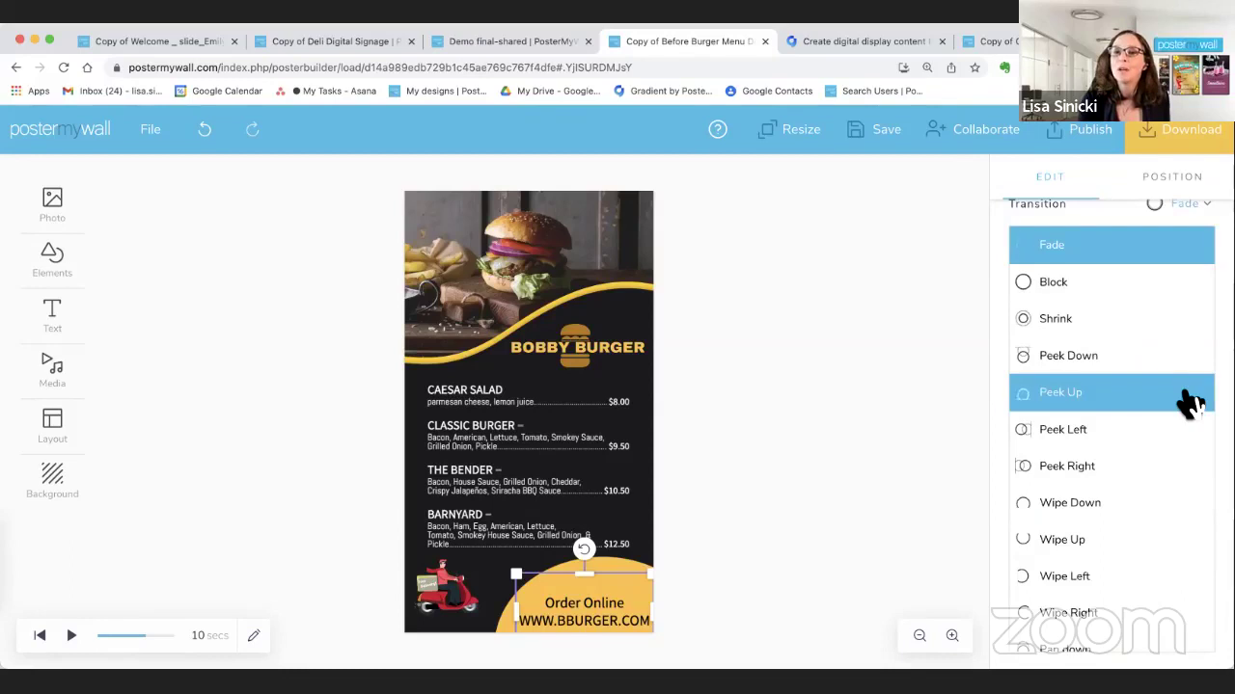
pyautogui.click(1130, 524)
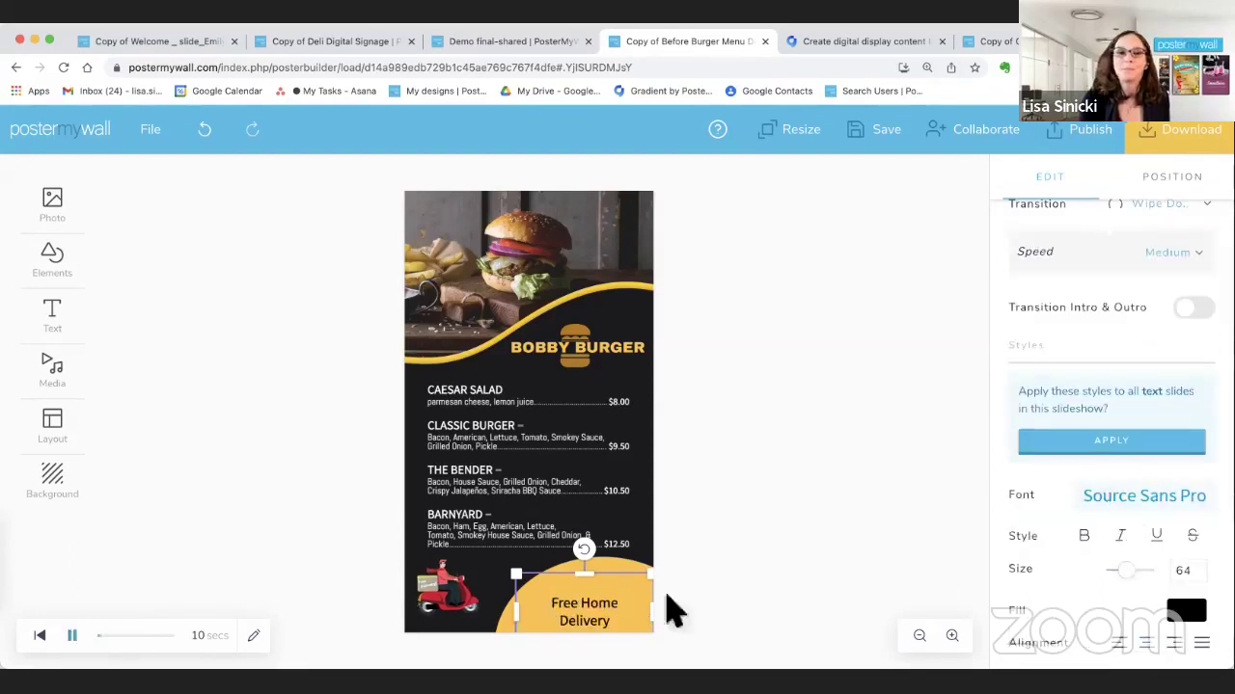
pyautogui.click(72, 635)
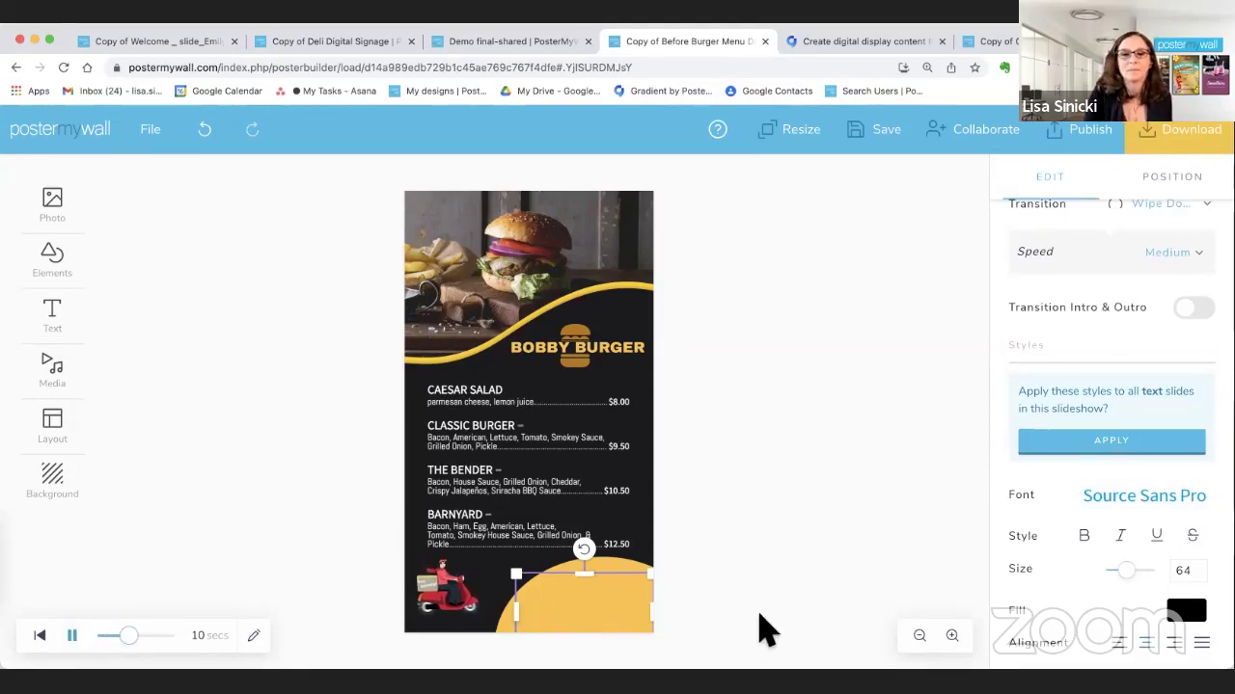
pyautogui.click(73, 639)
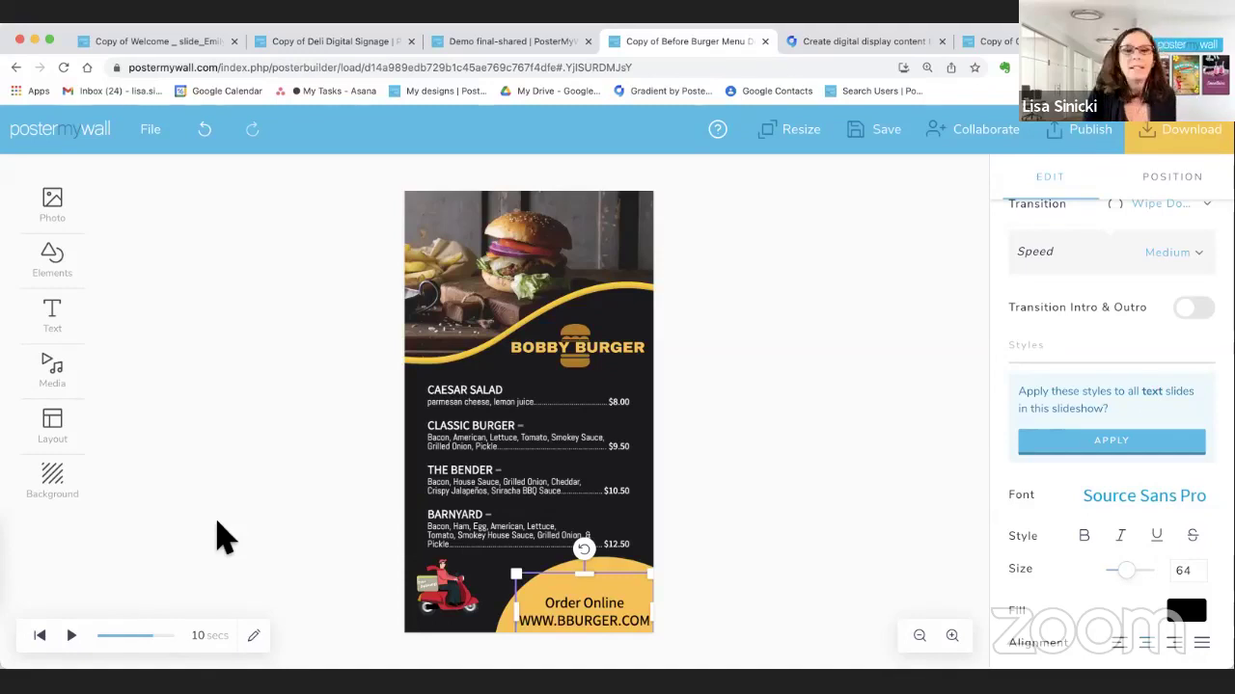
# Delete the still burger photo from the top of the menu and show the Media options
pyautogui.click(523, 244)
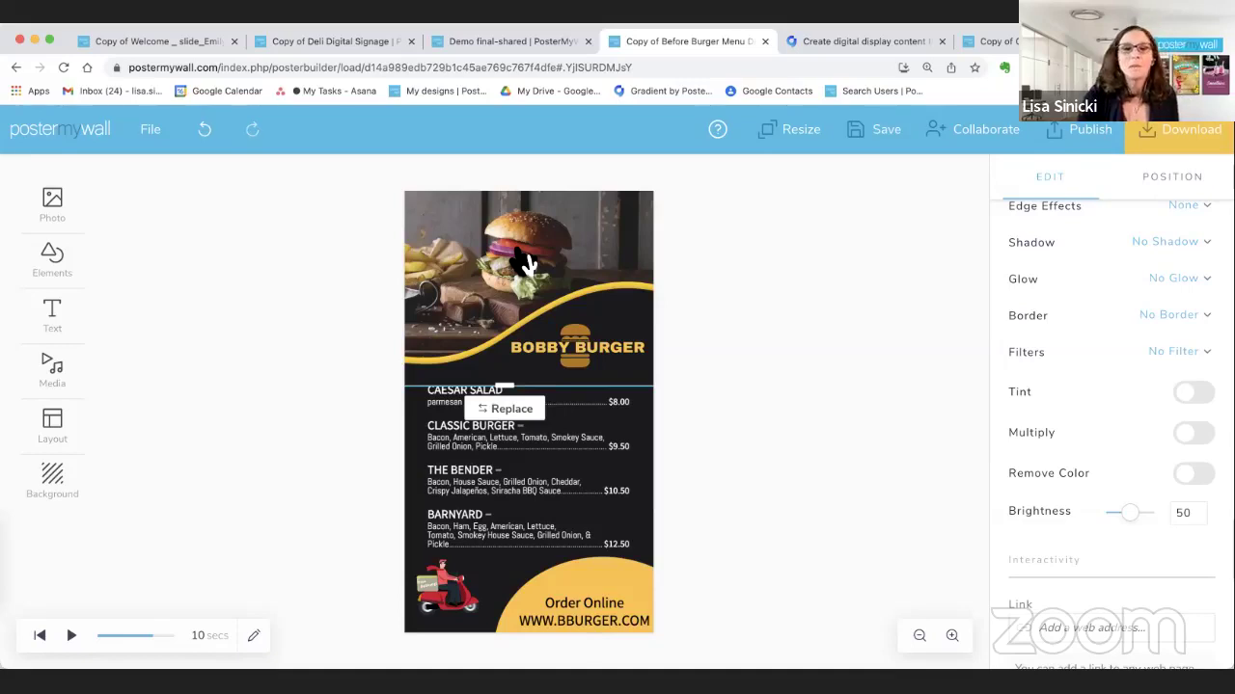
pyautogui.press('Delete')
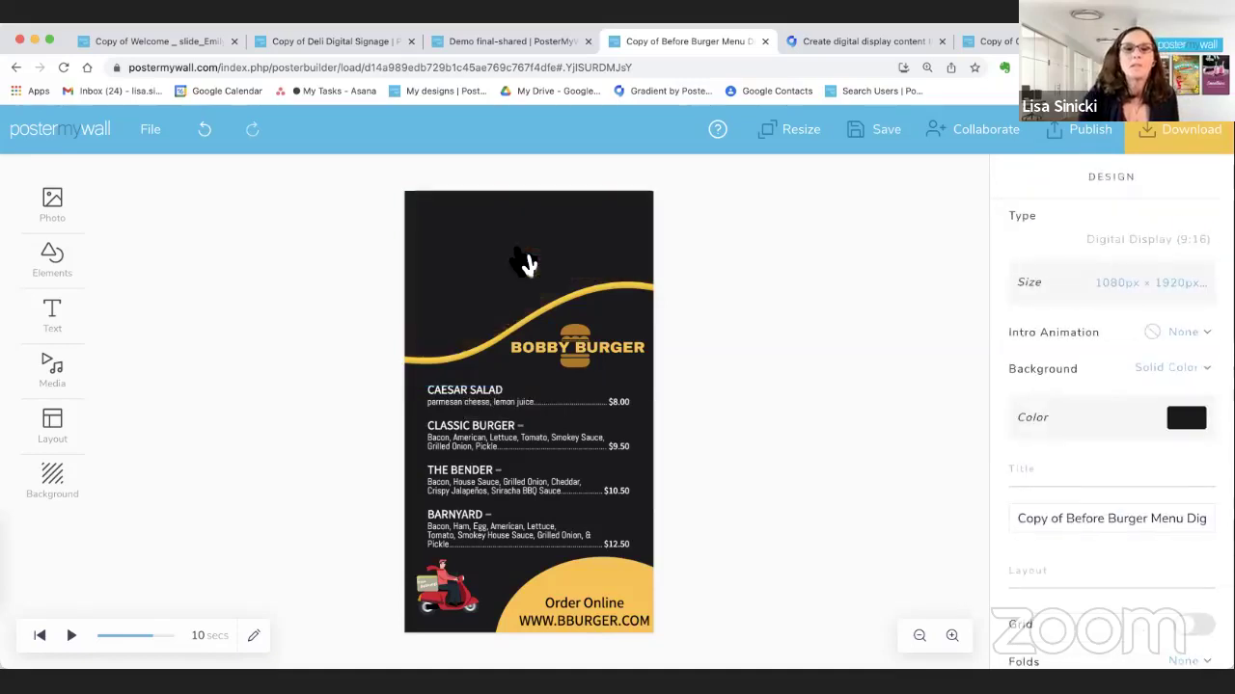
pyautogui.click(56, 379)
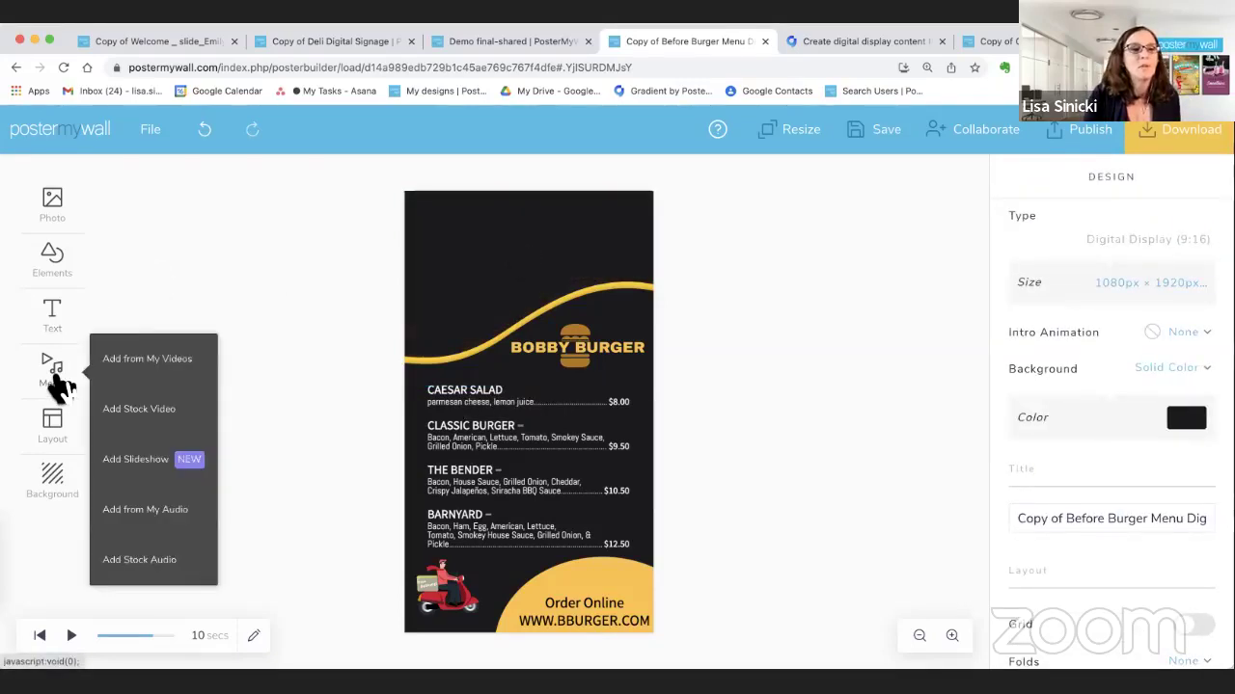
# Search stock videos for 'hamburger' and add the burger close-up clip as a slideshow
pyautogui.click(141, 477)
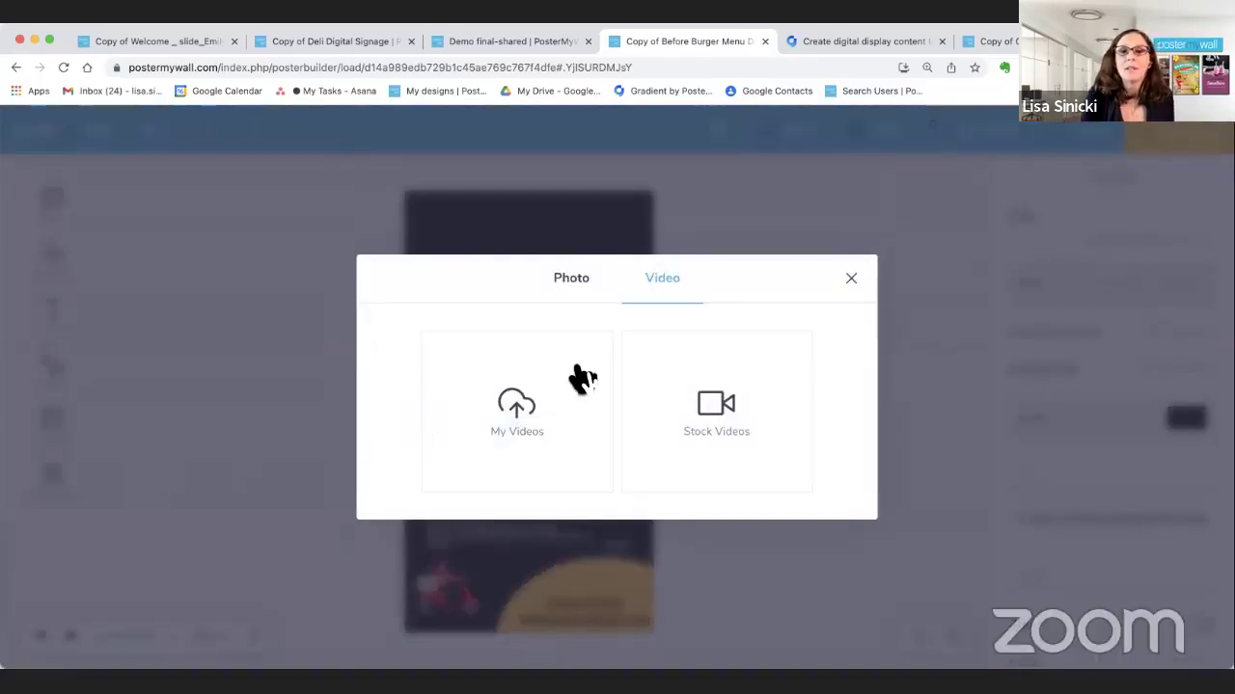
pyautogui.press('Escape')
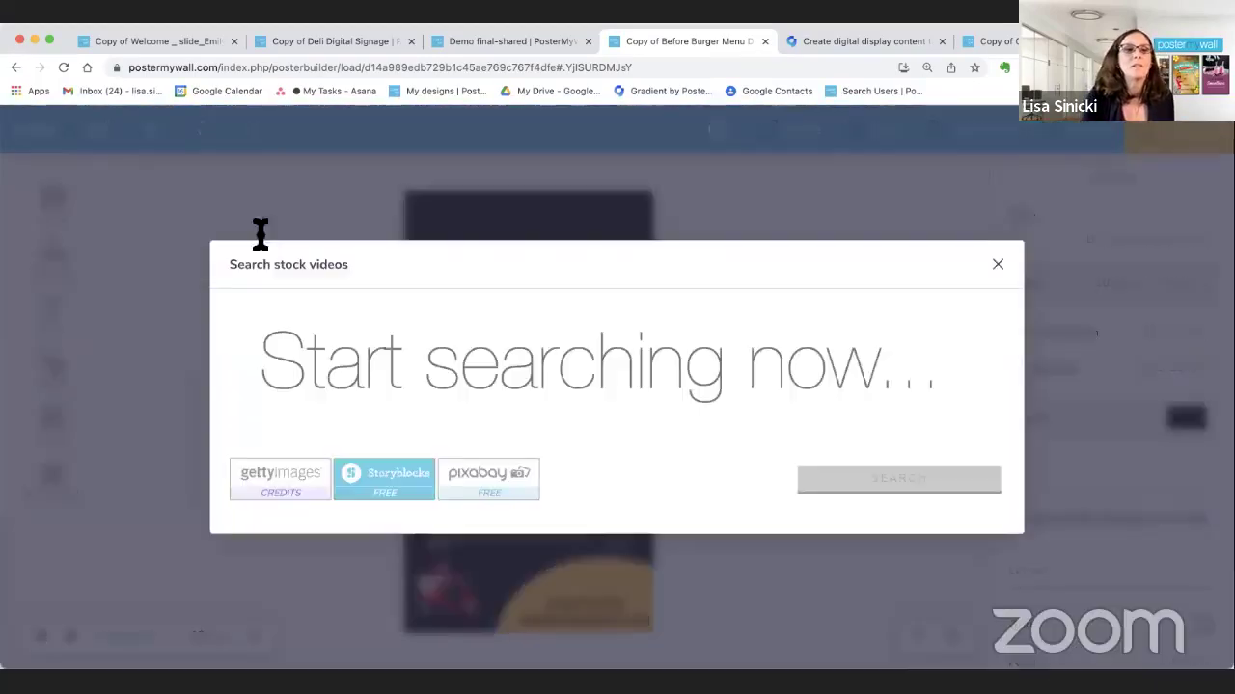
pyautogui.write('ha')
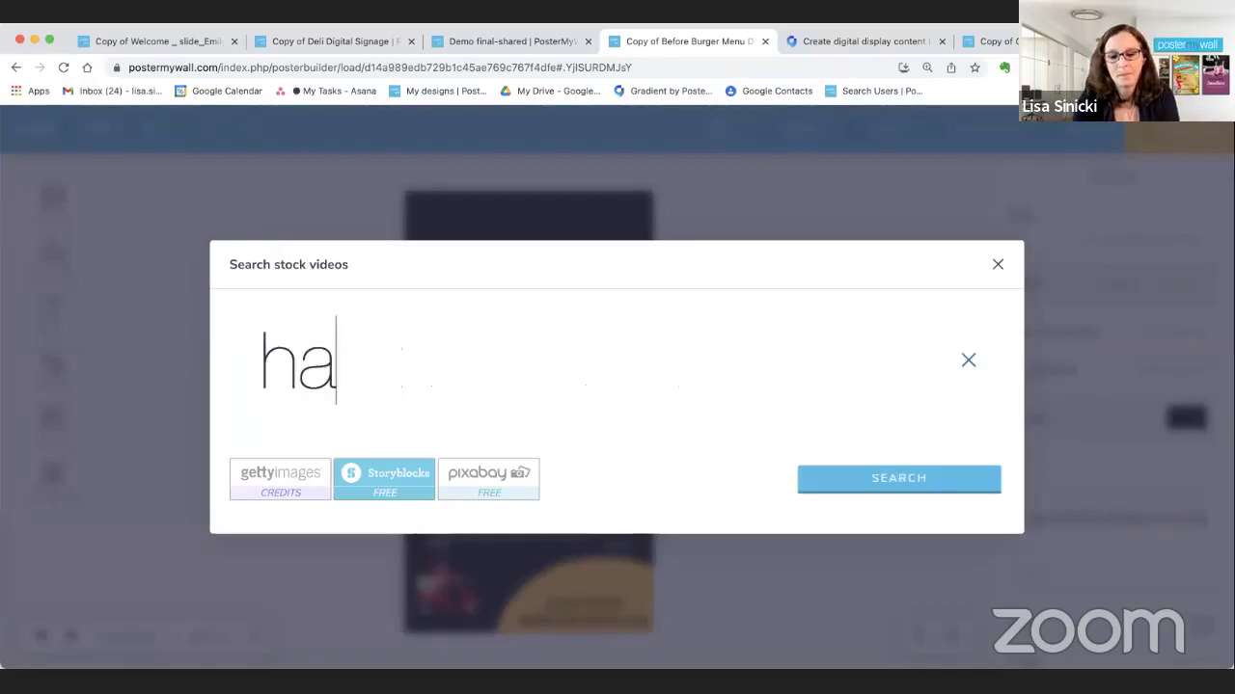
pyautogui.write('mburger')
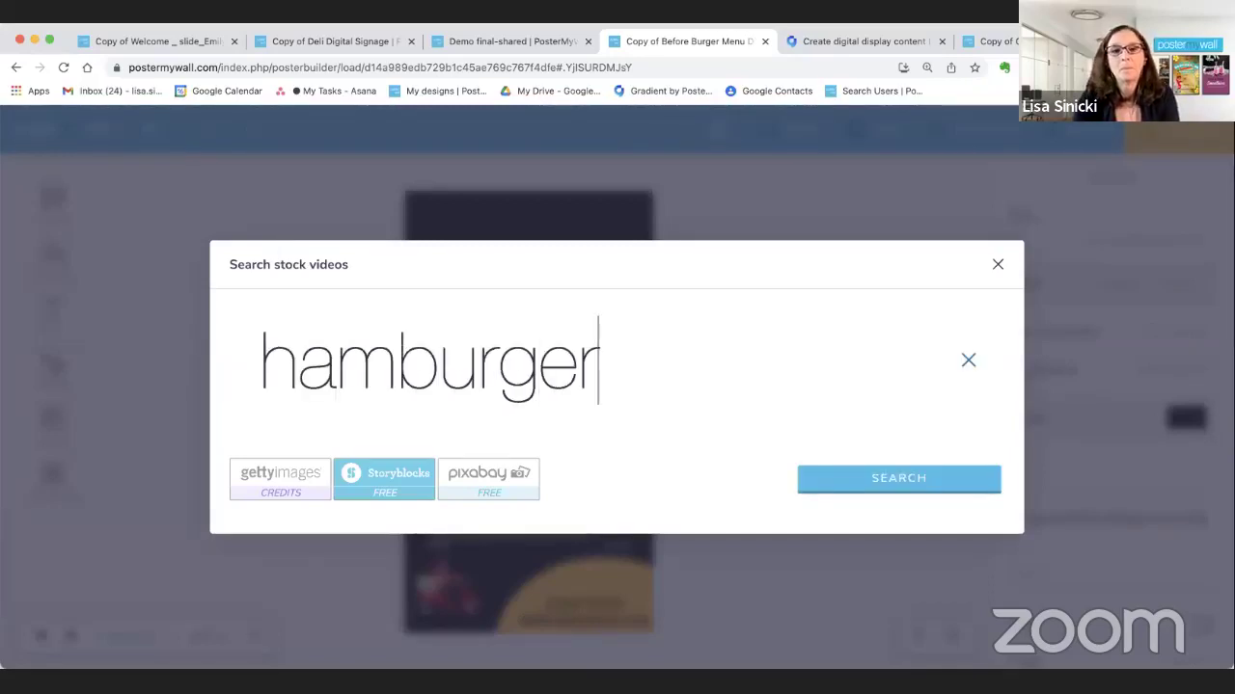
pyautogui.press('Return')
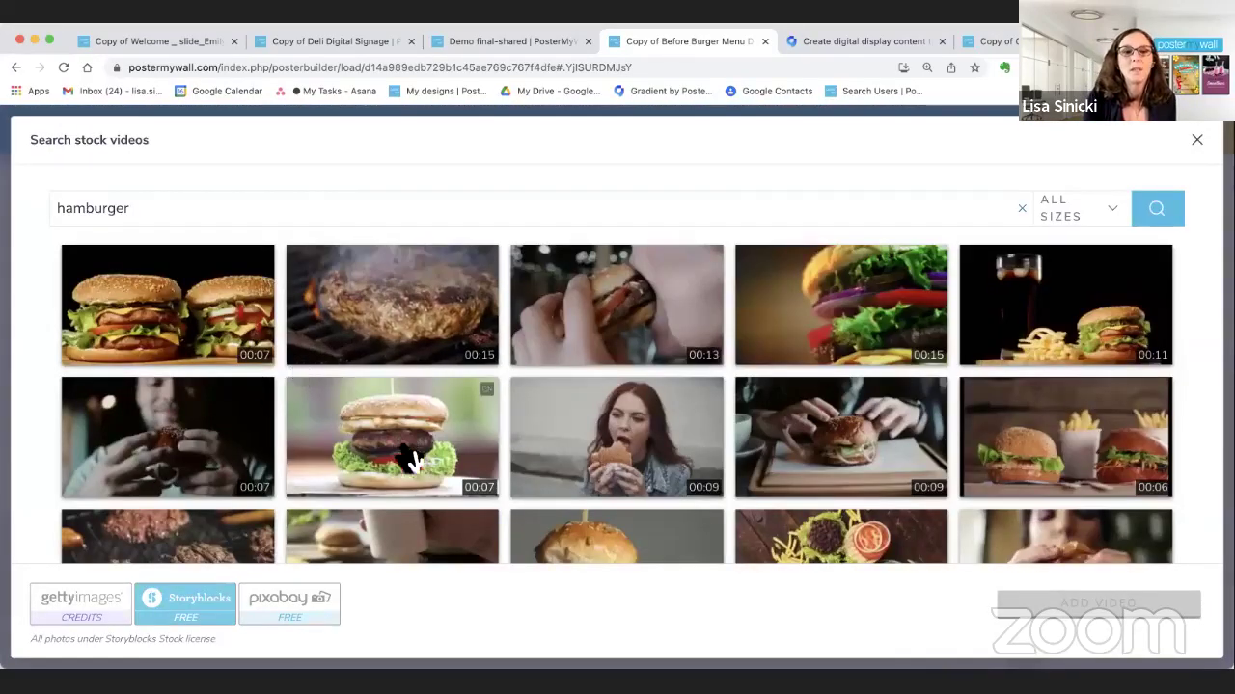
pyautogui.click(430, 462)
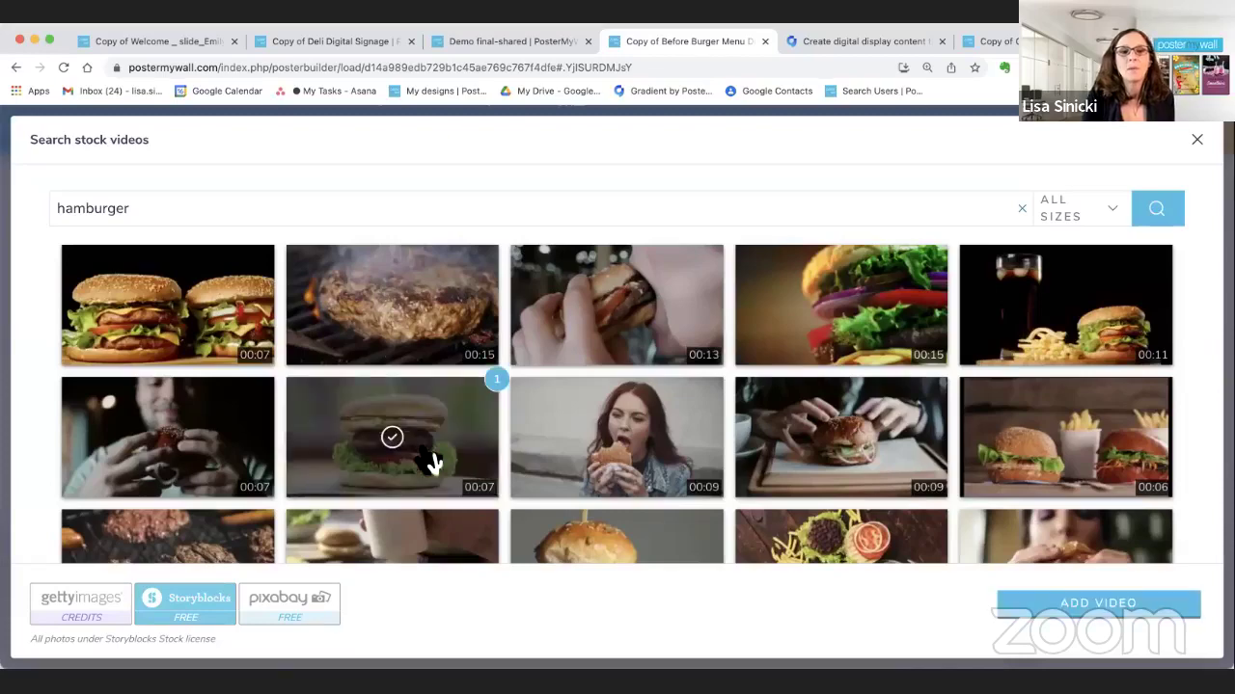
pyautogui.click(1100, 622)
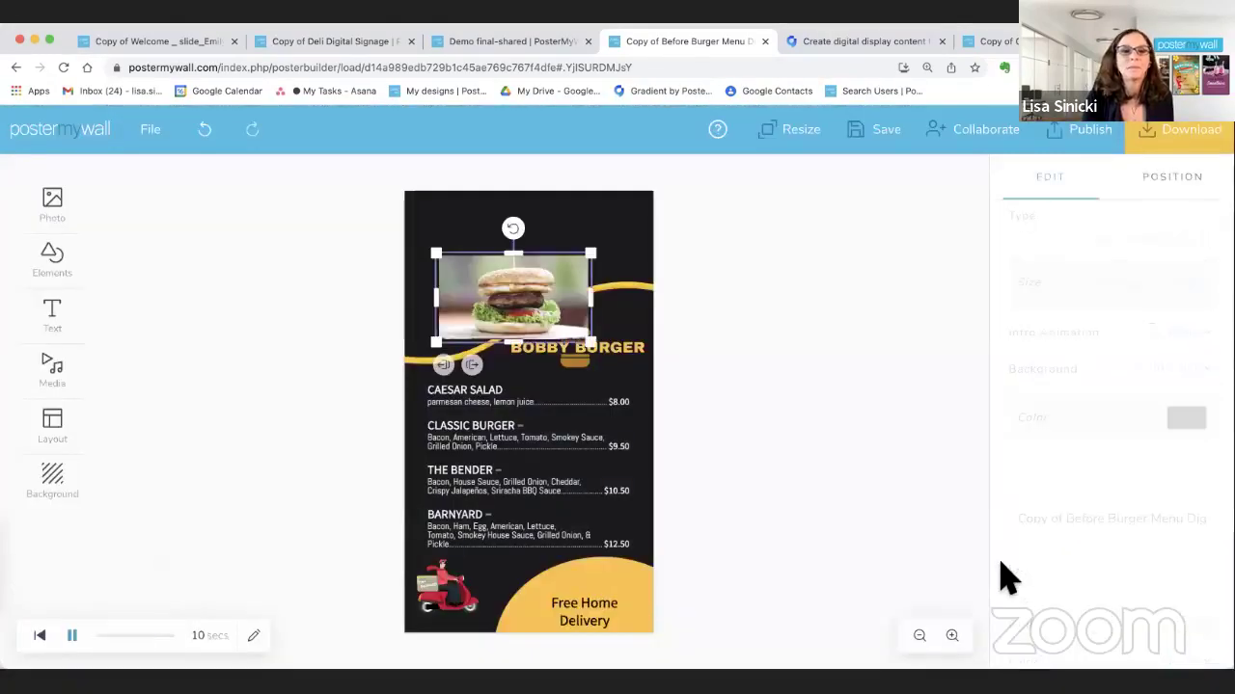
# Move the burger video to the top-left corner and stretch it across the full poster width
pyautogui.moveTo(548, 284); pyautogui.dragTo(508, 265)
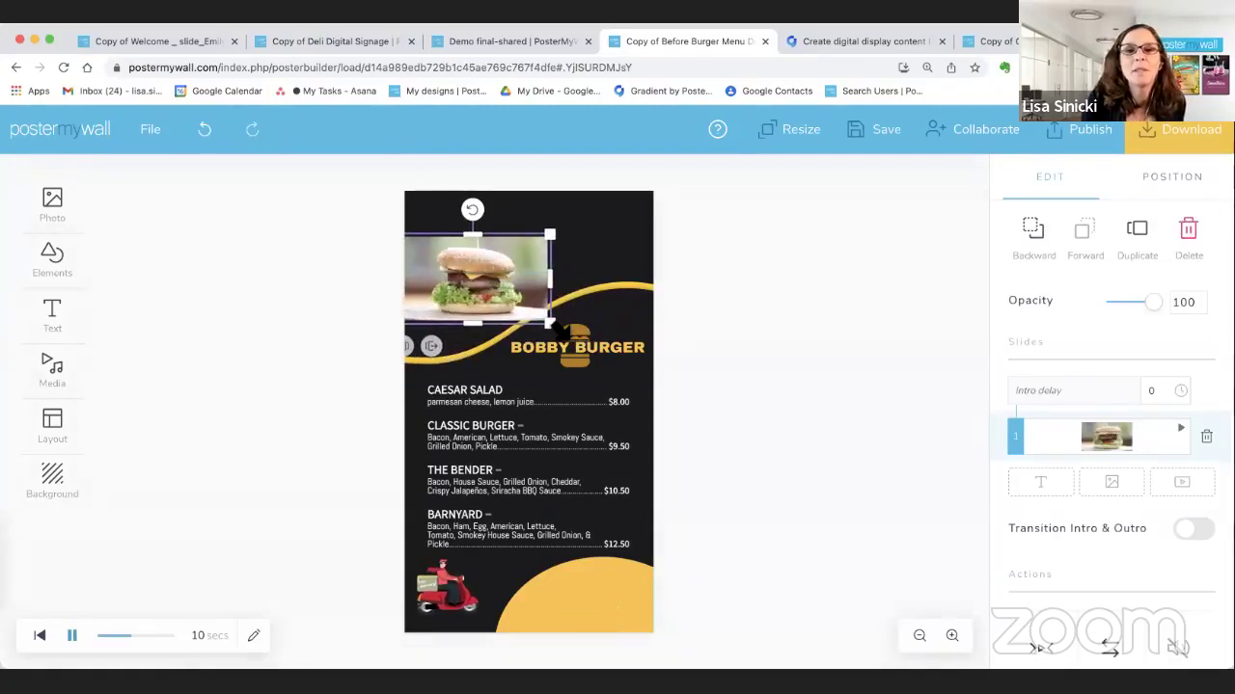
pyautogui.moveTo(549, 322); pyautogui.dragTo(672, 389)
pyautogui.click(675, 391)
pyautogui.moveTo(587, 284); pyautogui.dragTo(565, 276)
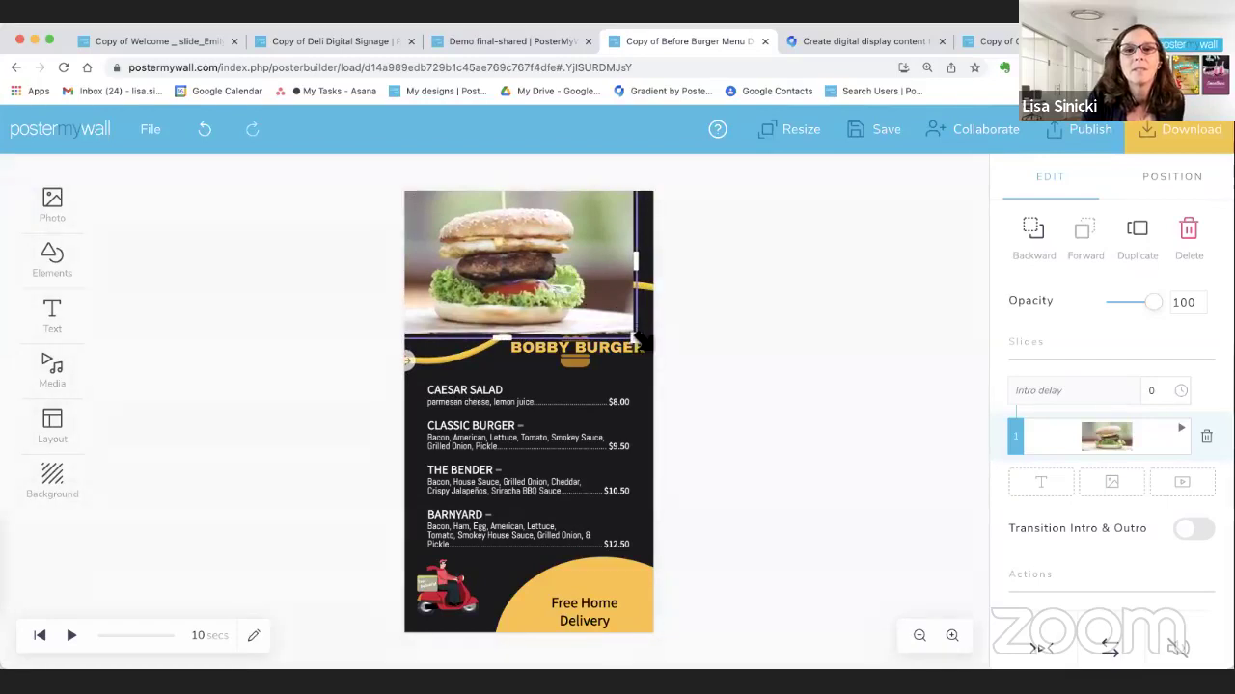
pyautogui.moveTo(642, 342); pyautogui.dragTo(685, 377)
pyautogui.click(595, 322)
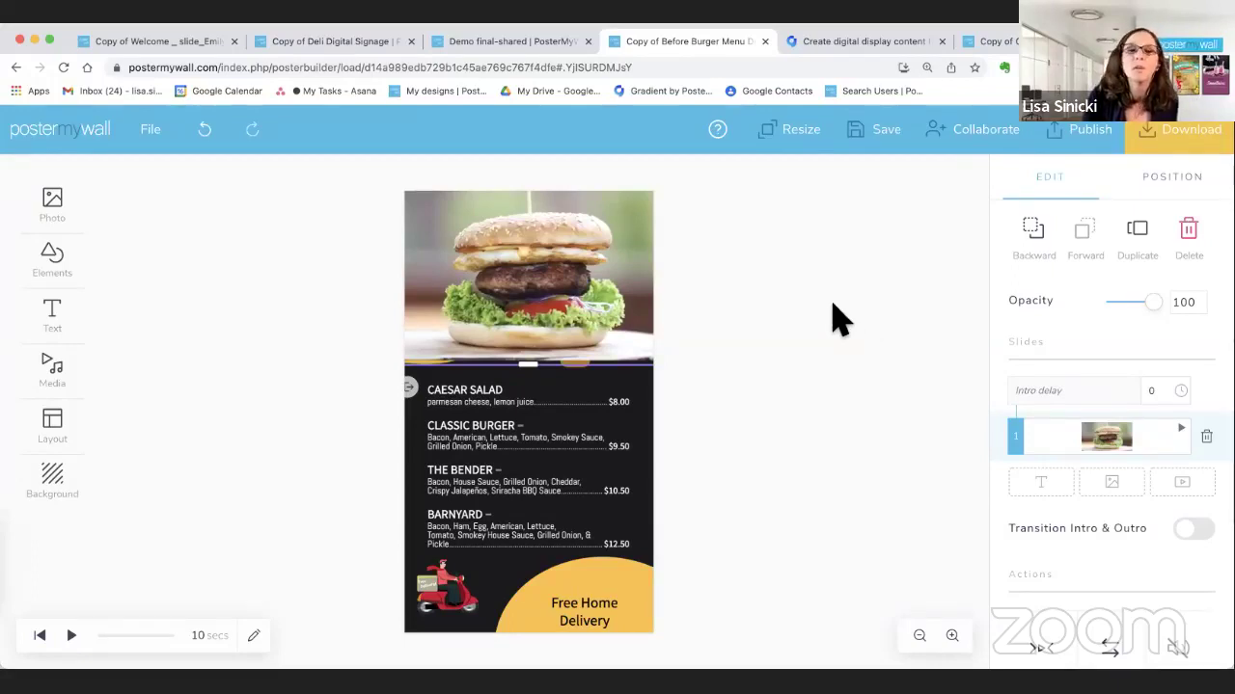
# Send the burger video two layers back behind the BOBBY BURGER header, reposition it, and preview
pyautogui.click(744, 289)
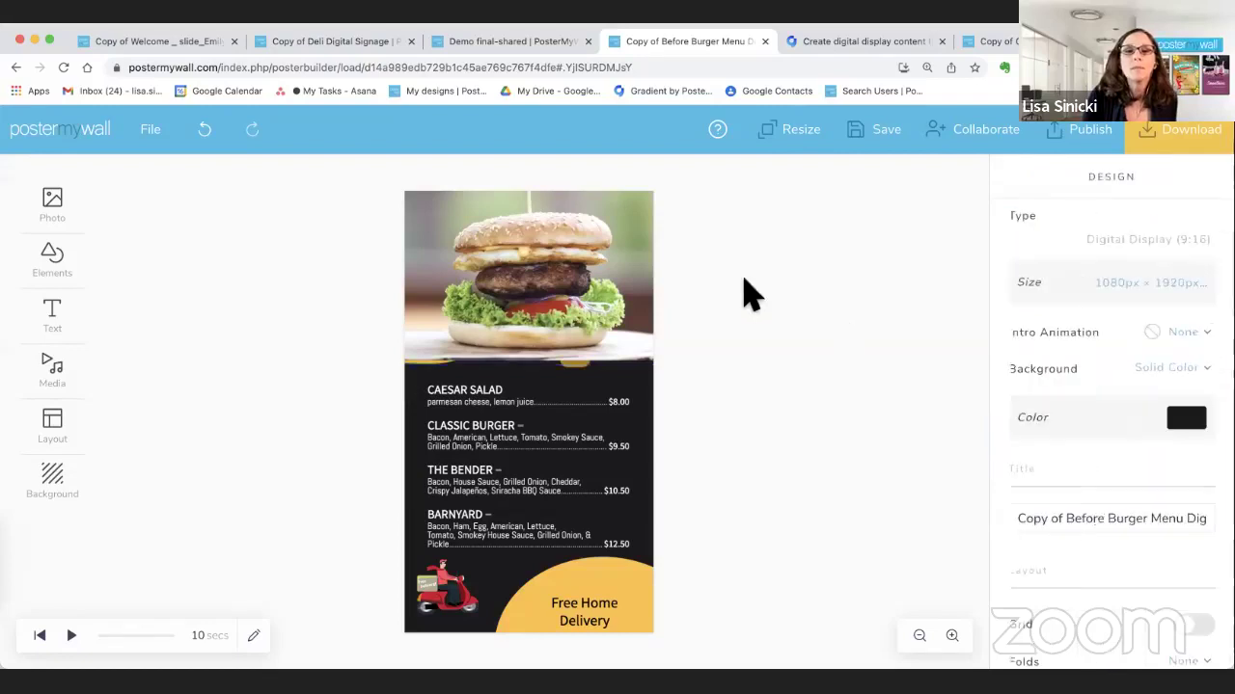
pyautogui.click(631, 273)
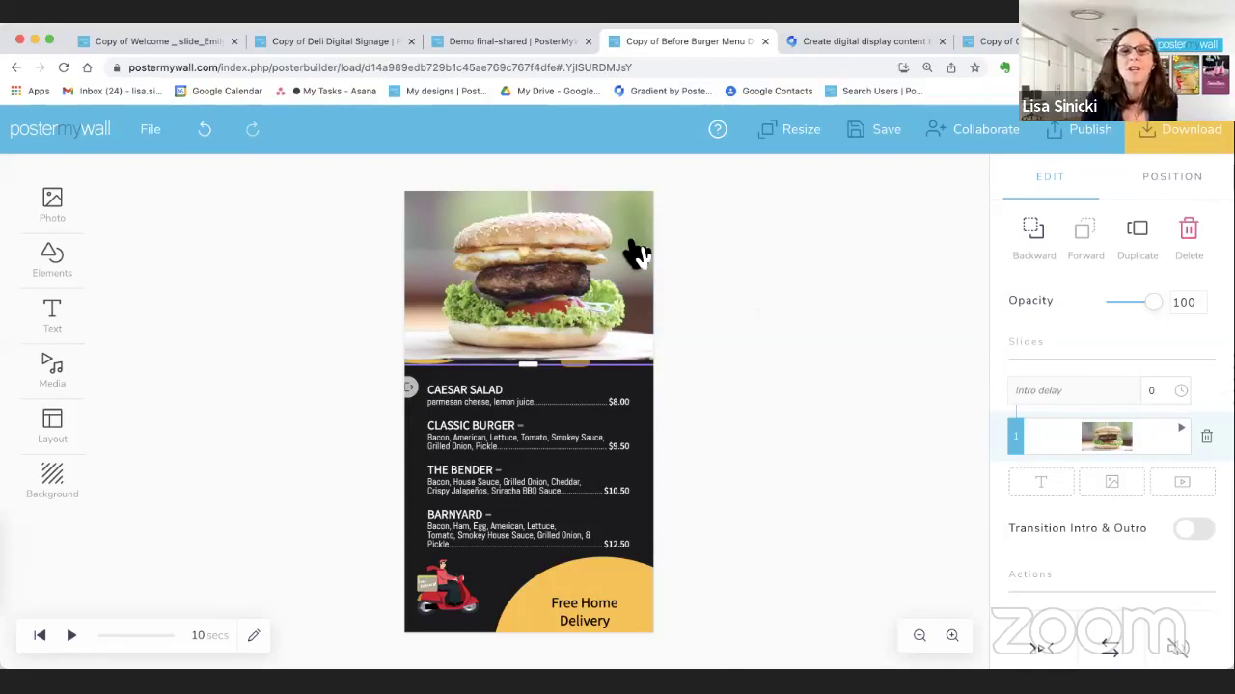
pyautogui.click(1039, 247)
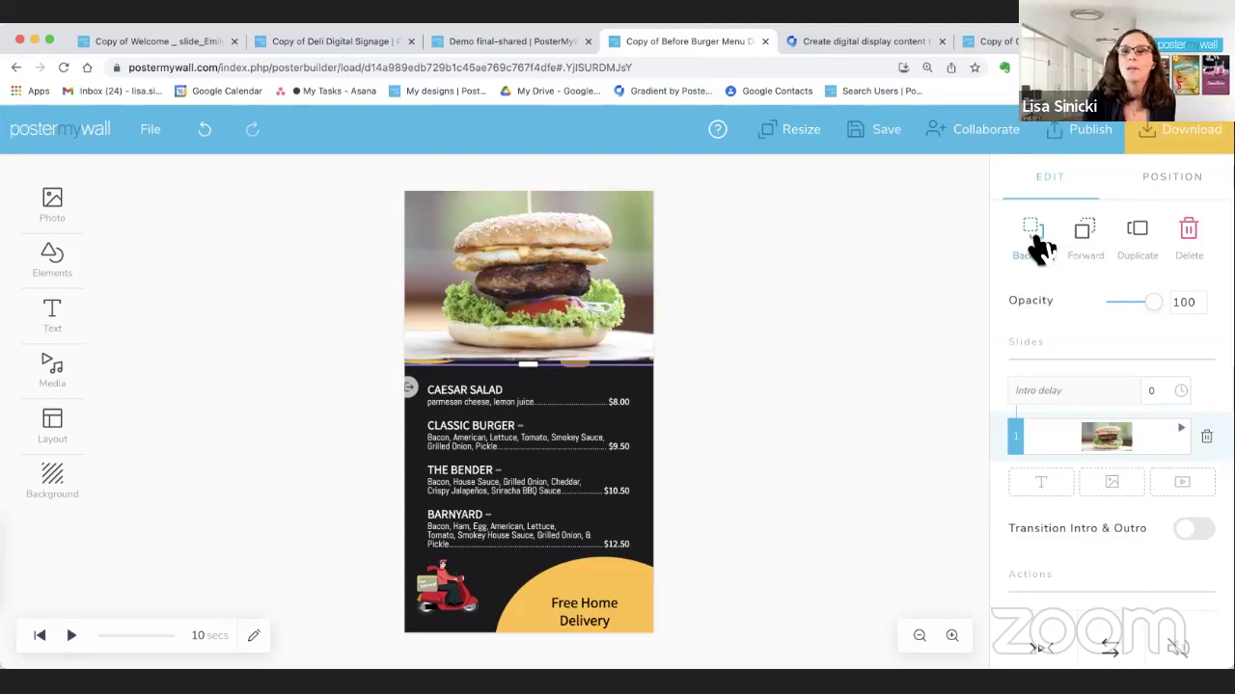
pyautogui.click(1040, 247)
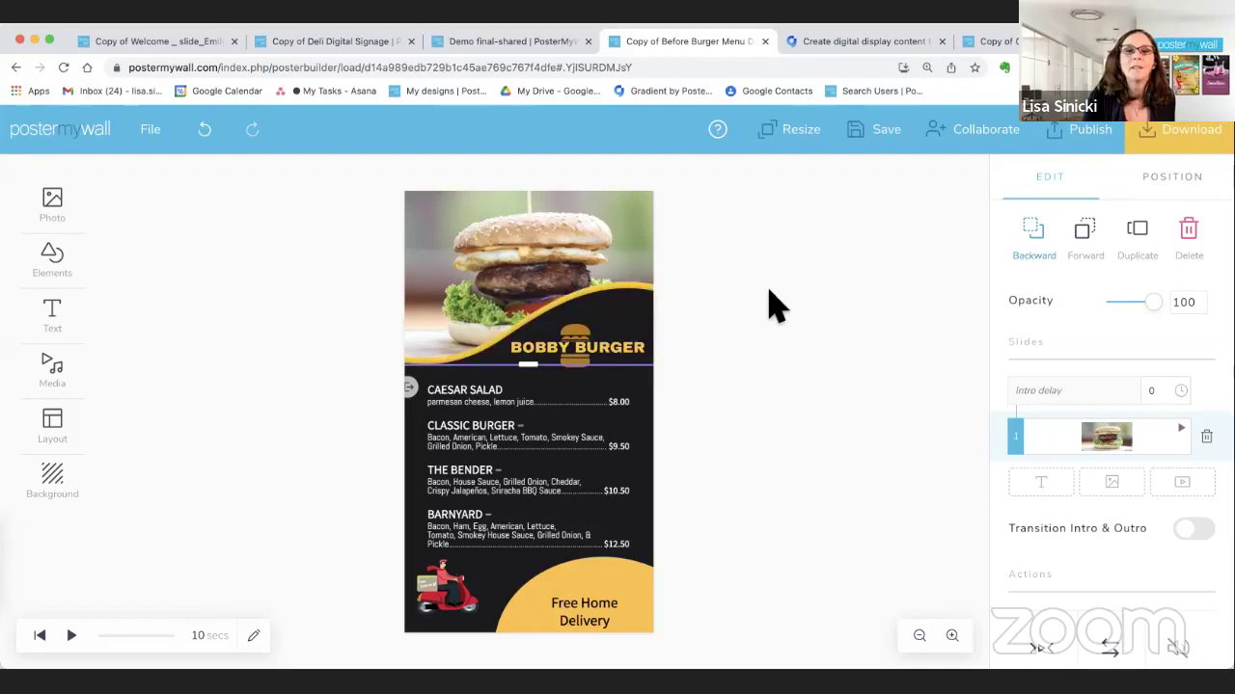
pyautogui.moveTo(540, 262); pyautogui.dragTo(518, 249)
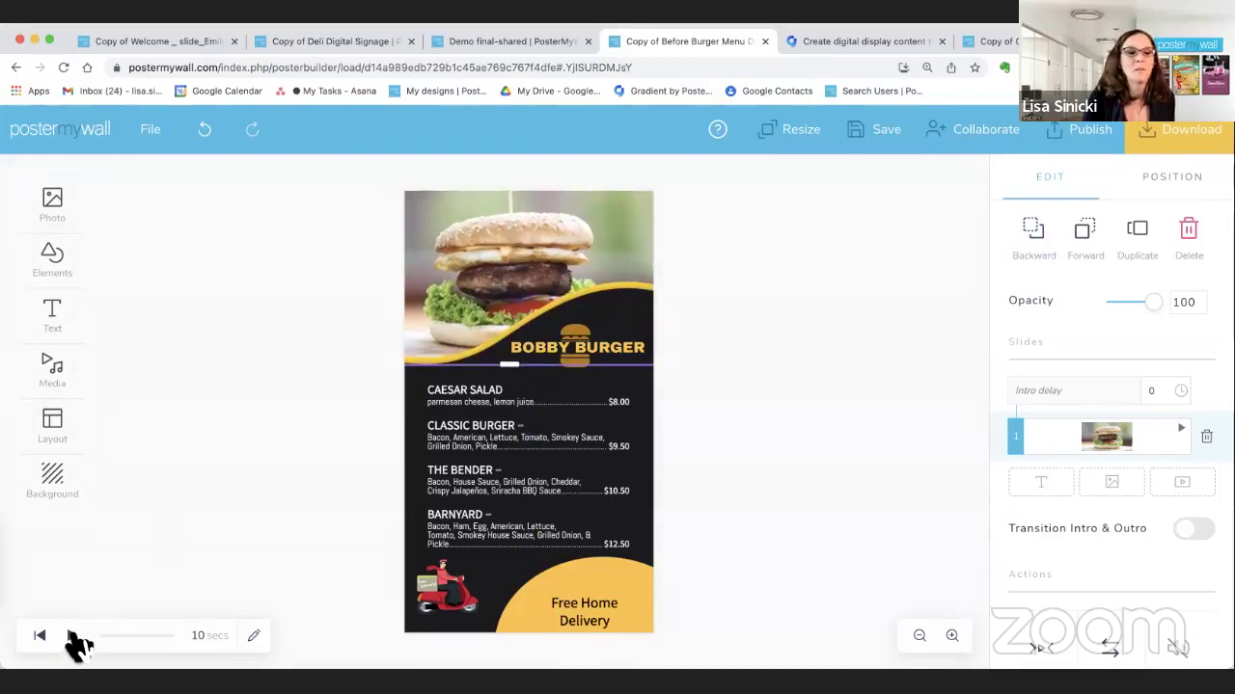
pyautogui.click(72, 636)
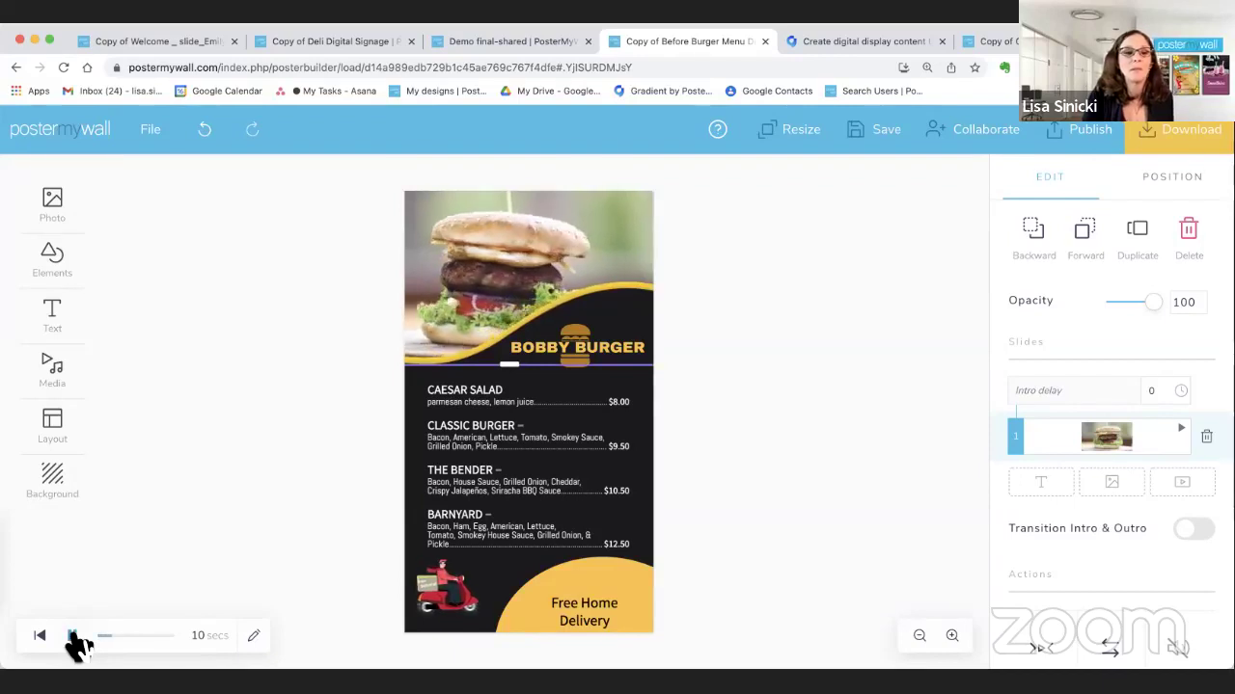
pyautogui.click(77, 641)
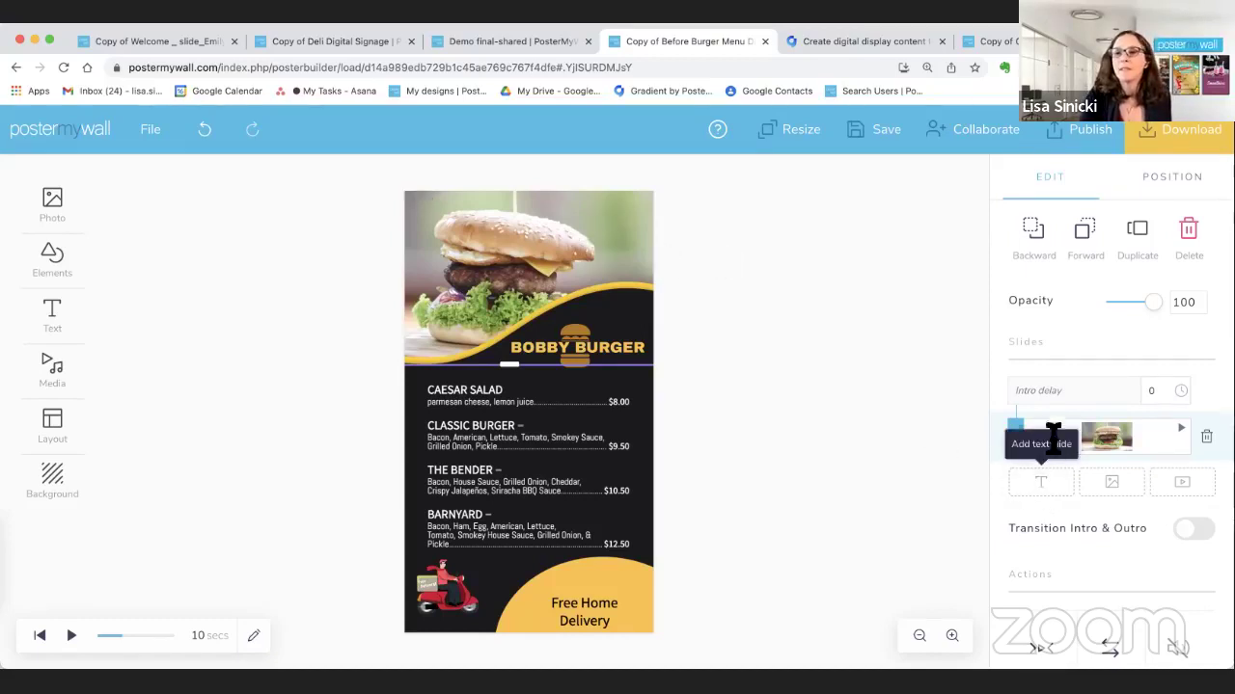
# Add the stock burgers-and-fries video clip as a second slide
pyautogui.click(1189, 487)
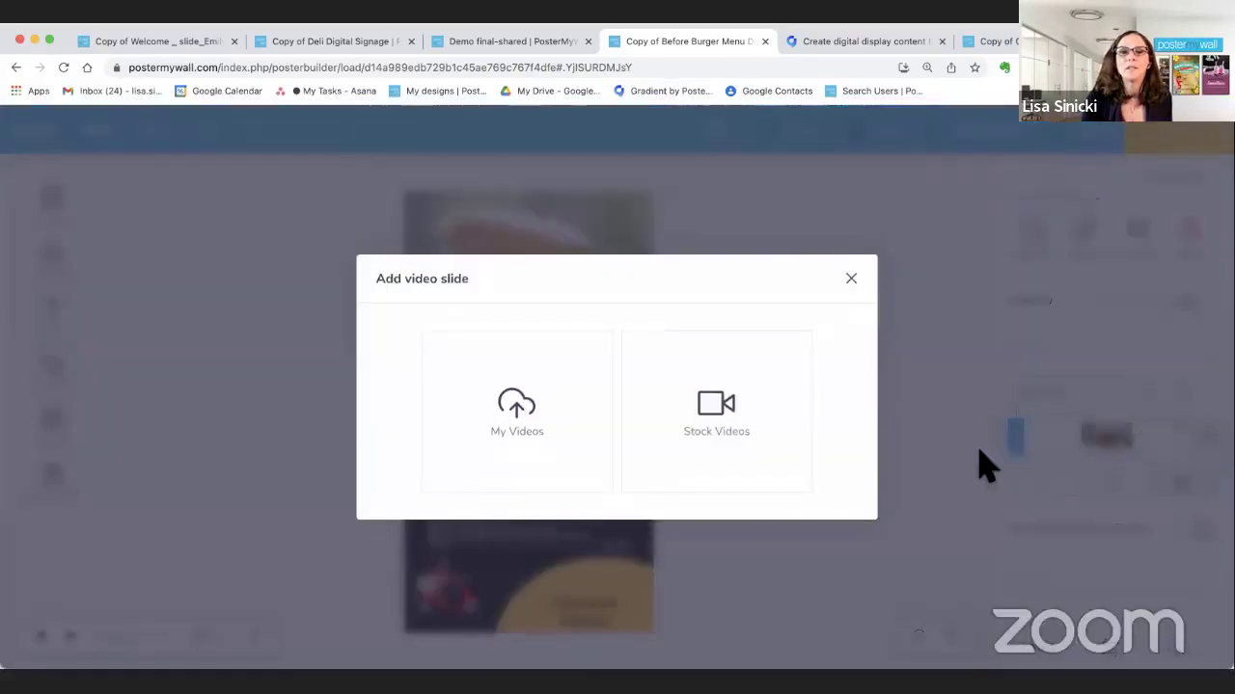
pyautogui.click(709, 410)
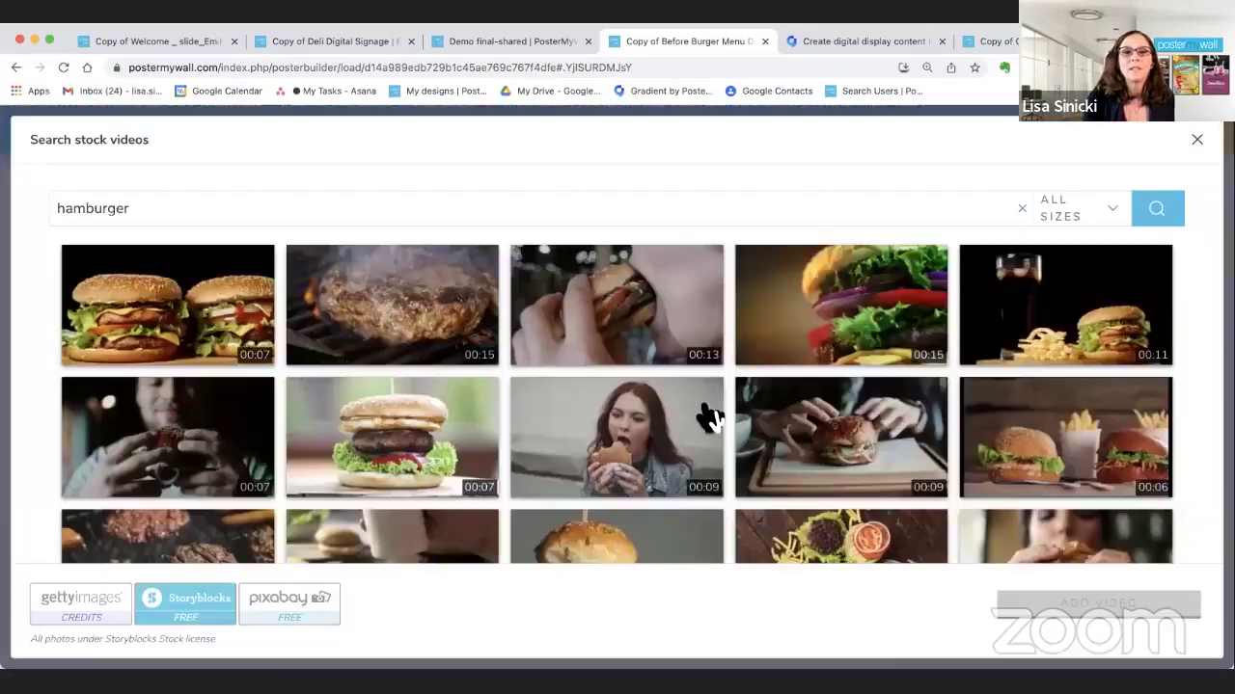
pyautogui.scroll(-2, 709, 415)
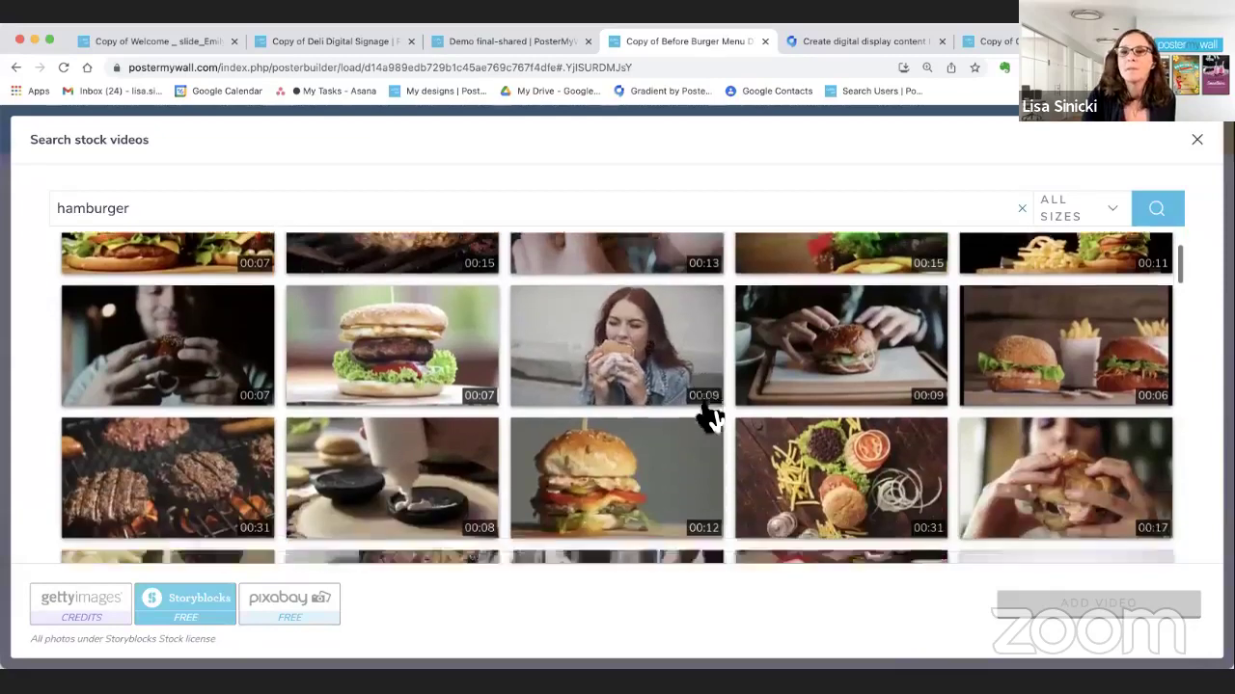
pyautogui.scroll(2, 709, 414)
pyautogui.scroll(-1, 709, 414)
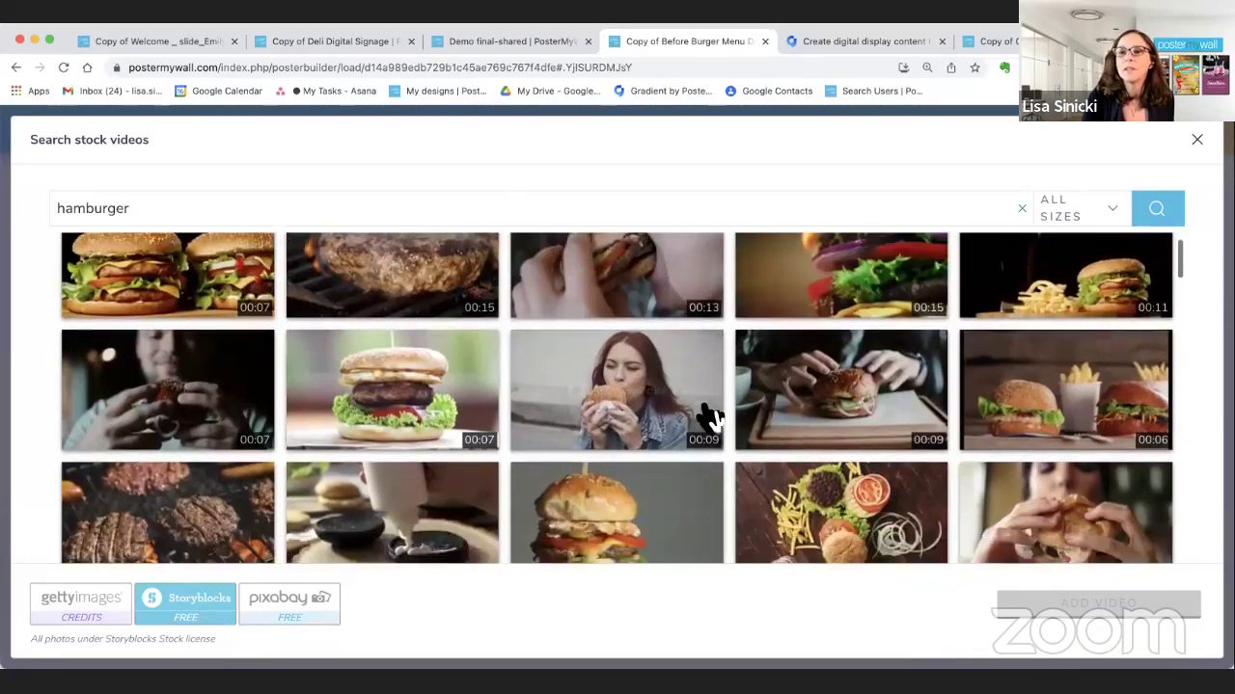
pyautogui.click(1080, 415)
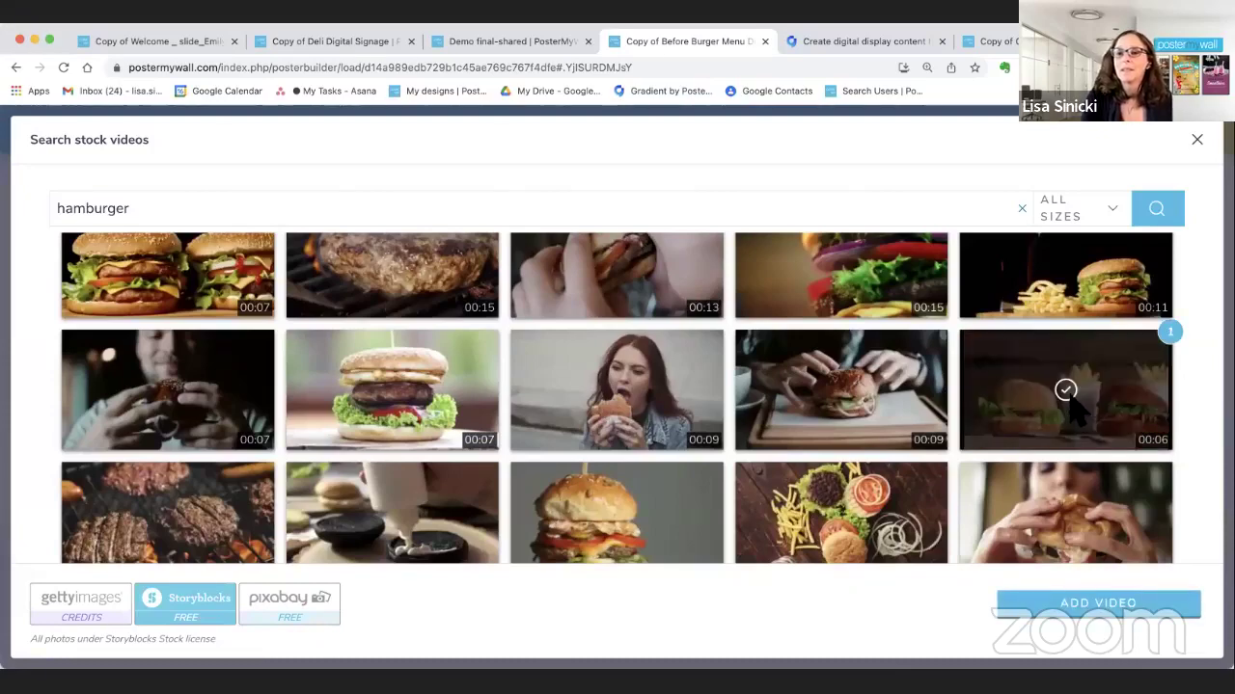
pyautogui.click(1069, 606)
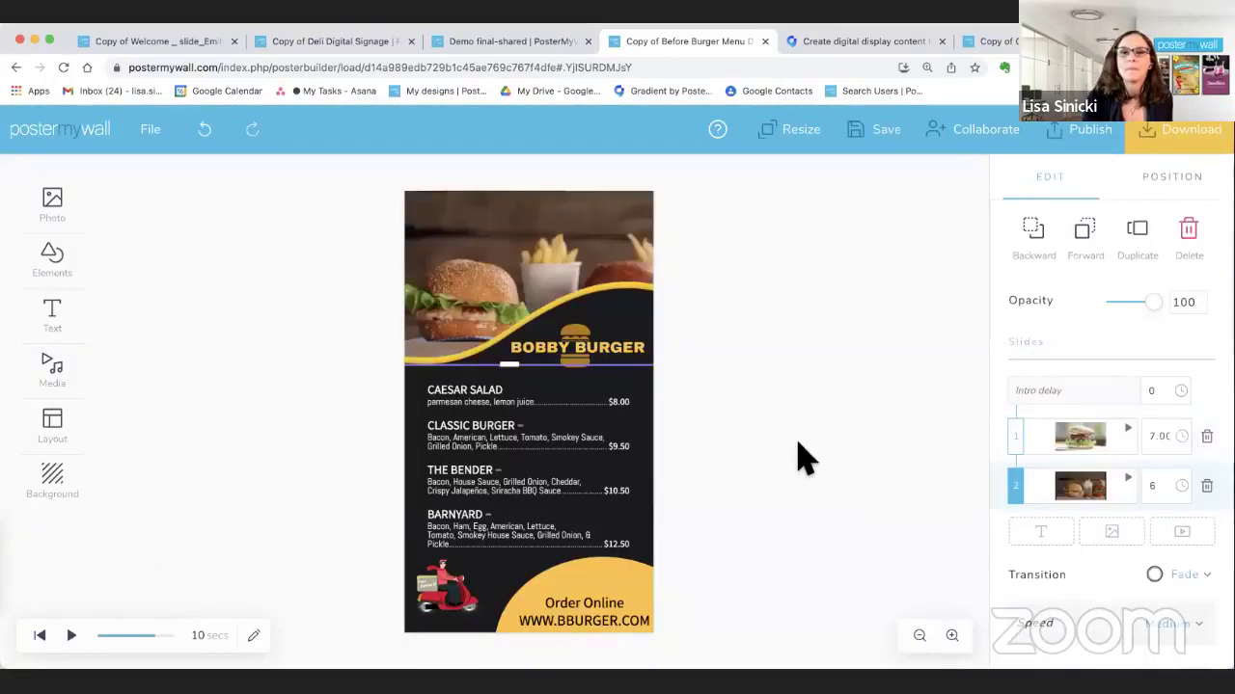
# Set the first slide's duration to 3 seconds and preview the slideshow
pyautogui.click(1147, 439)
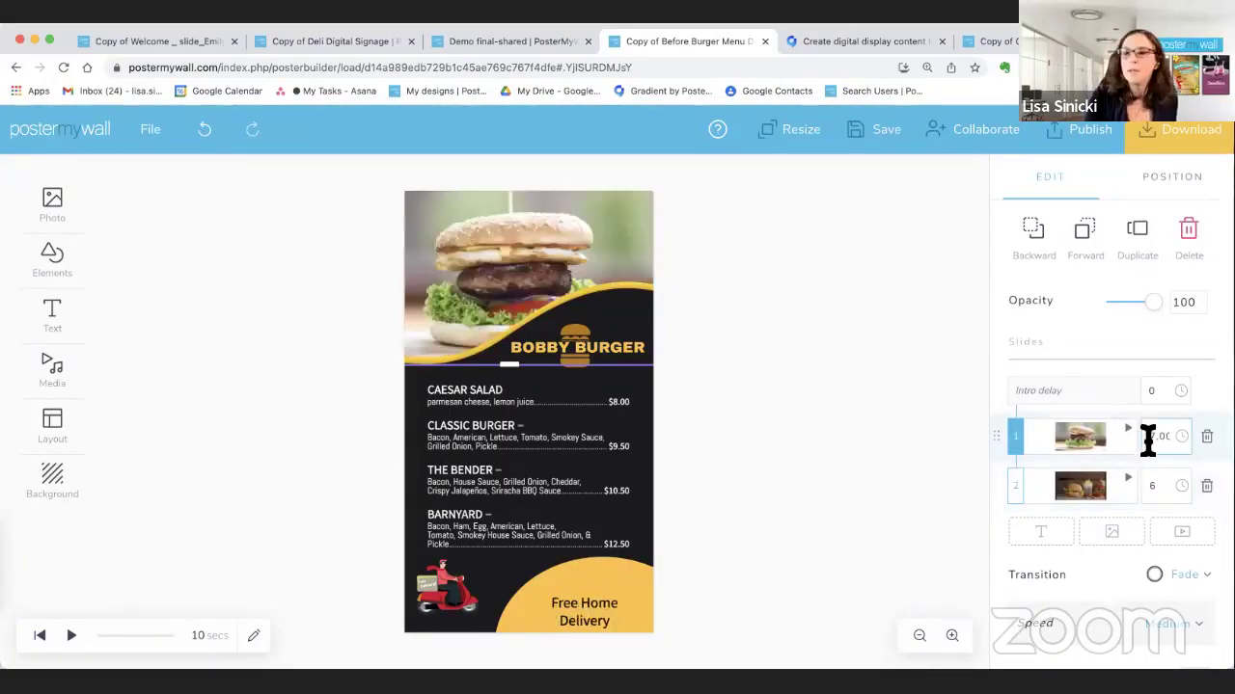
pyautogui.moveTo(1148, 441); pyautogui.dragTo(1188, 448)
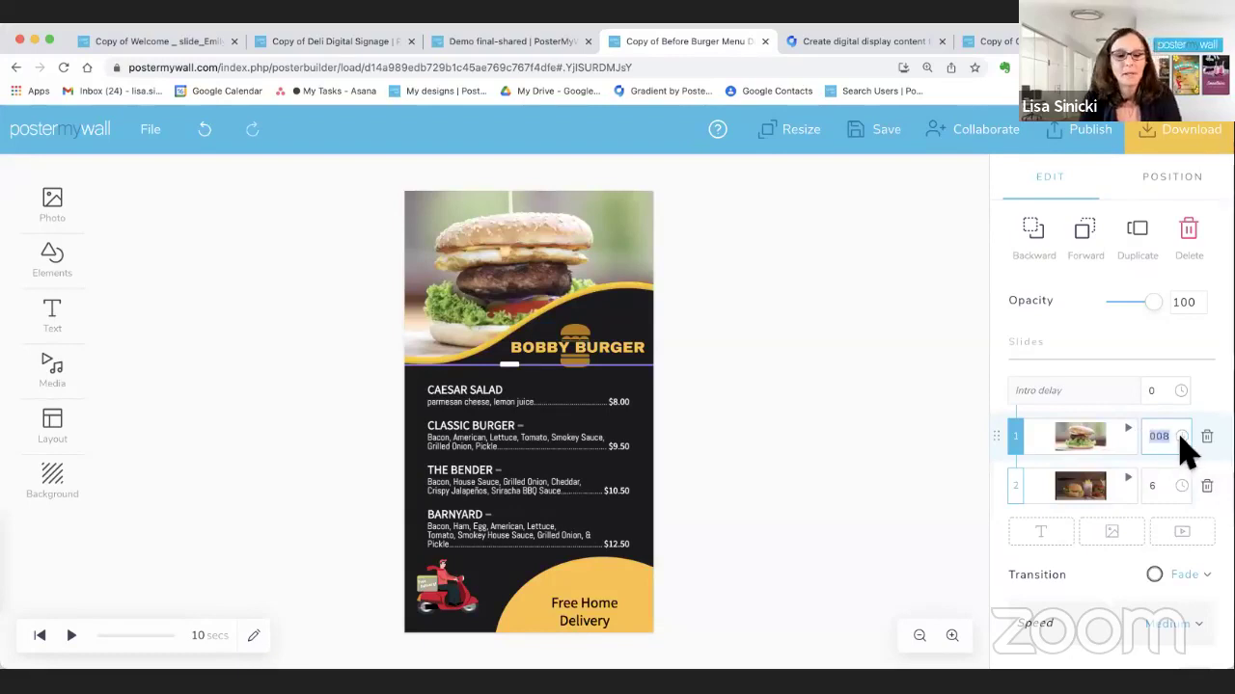
pyautogui.write('3')
pyautogui.click(839, 453)
pyautogui.click(85, 637)
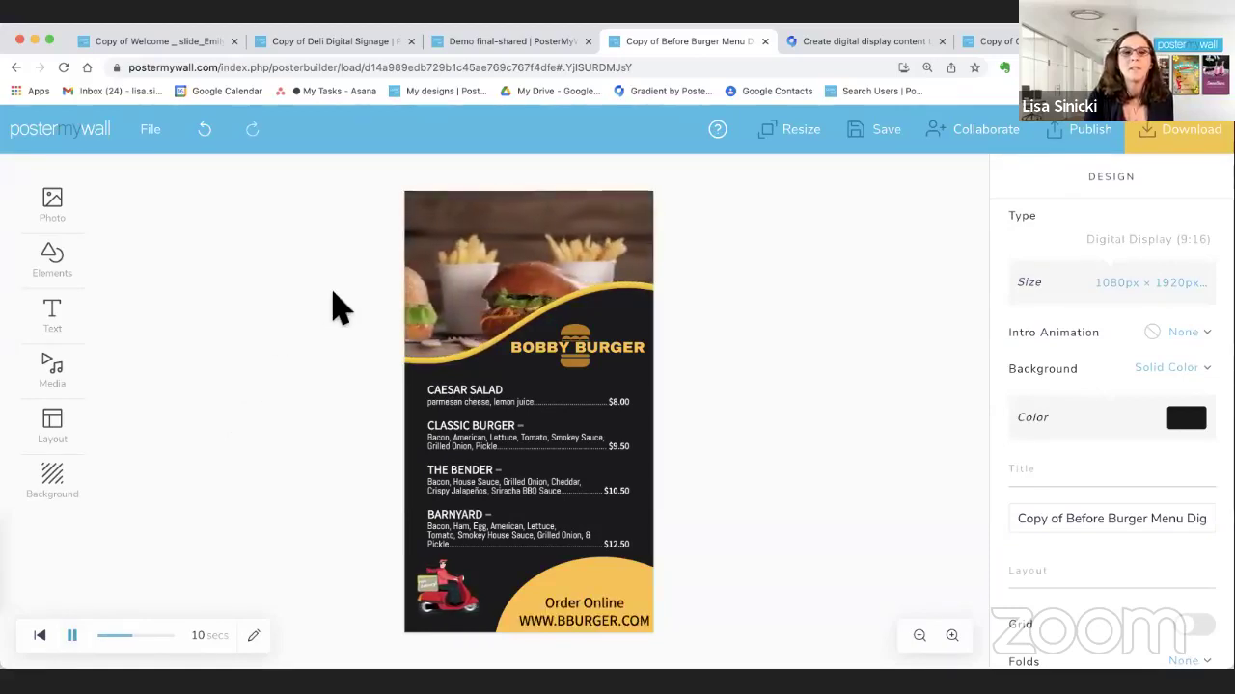
pyautogui.click(71, 636)
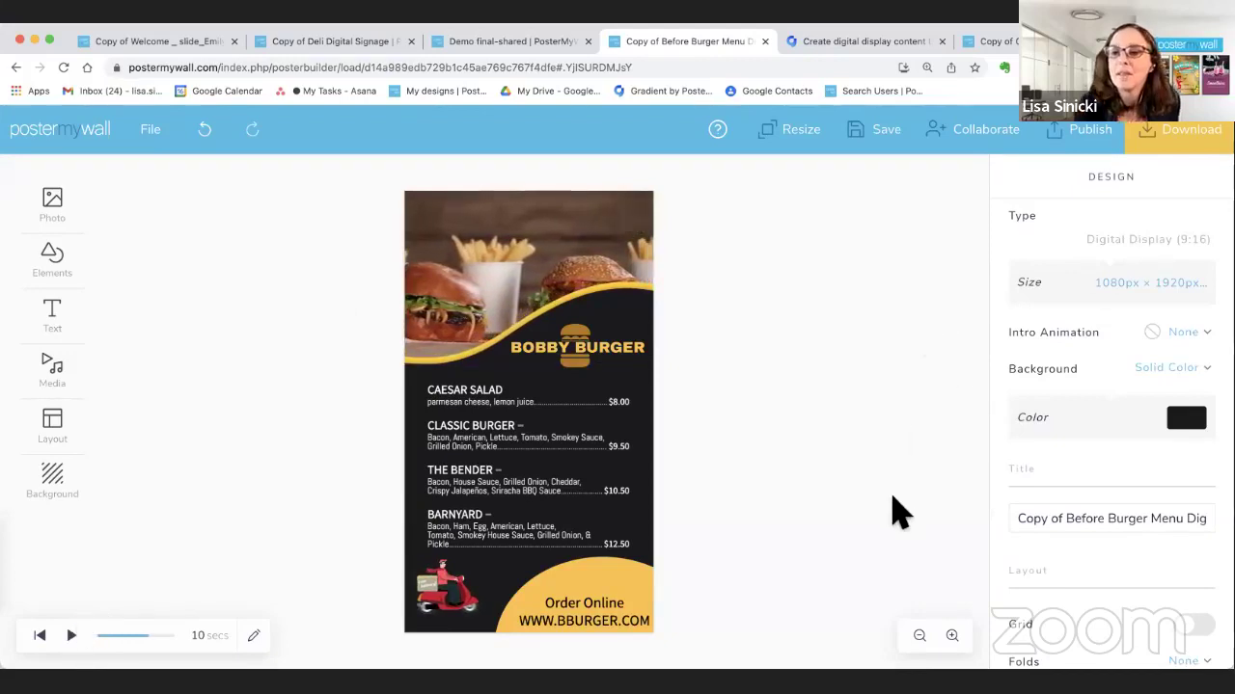
pyautogui.scroll(-2, 1167, 408)
pyautogui.scroll(2, 1138, 400)
# Search stock photos for 'hamburger' and add the burgers-on-a-grill photo as a slide
pyautogui.click(541, 232)
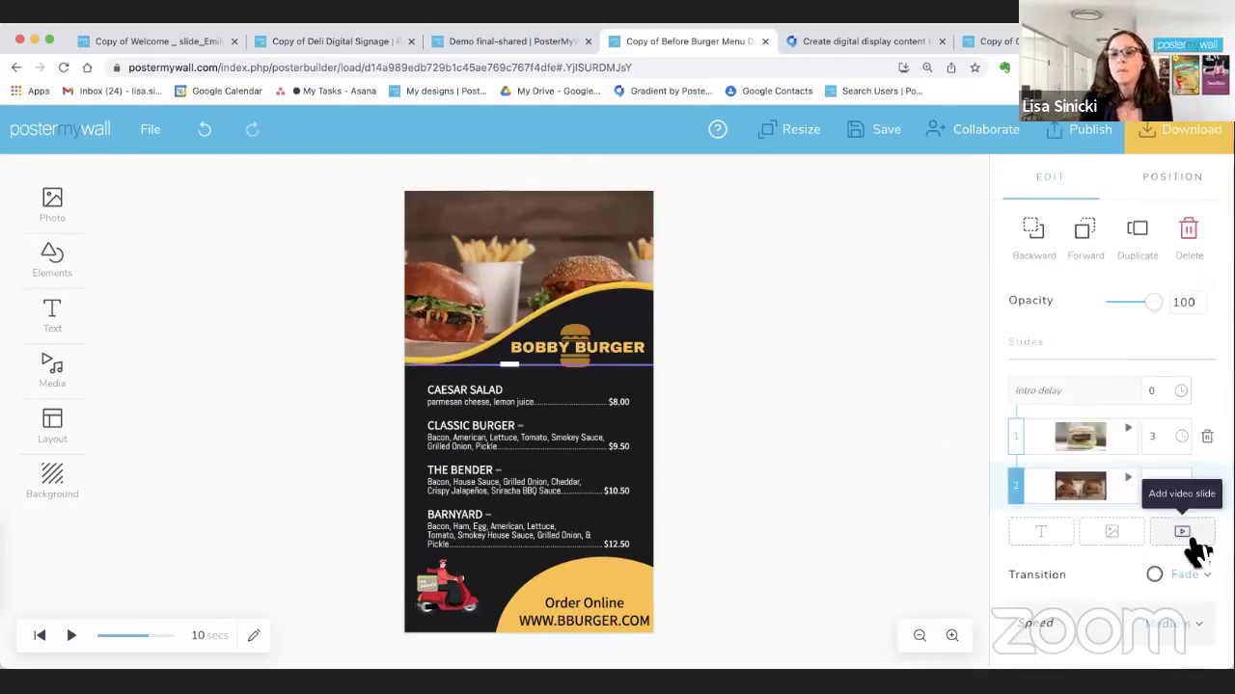
pyautogui.click(1111, 533)
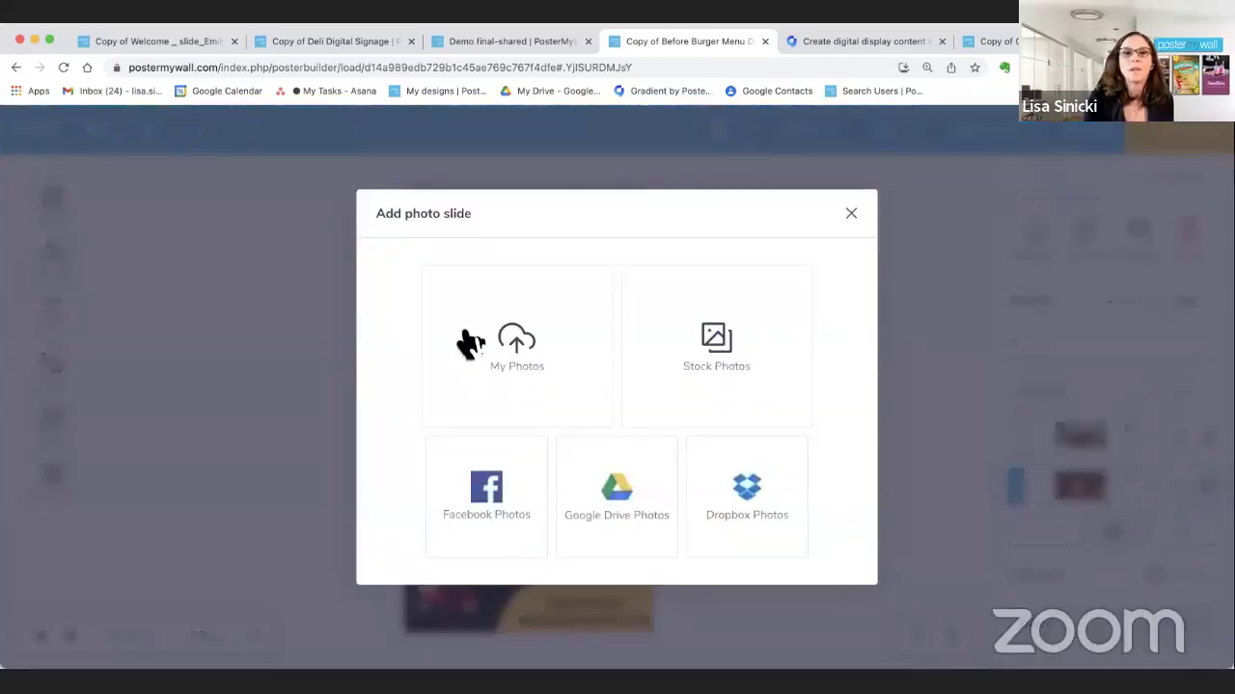
pyautogui.click(718, 339)
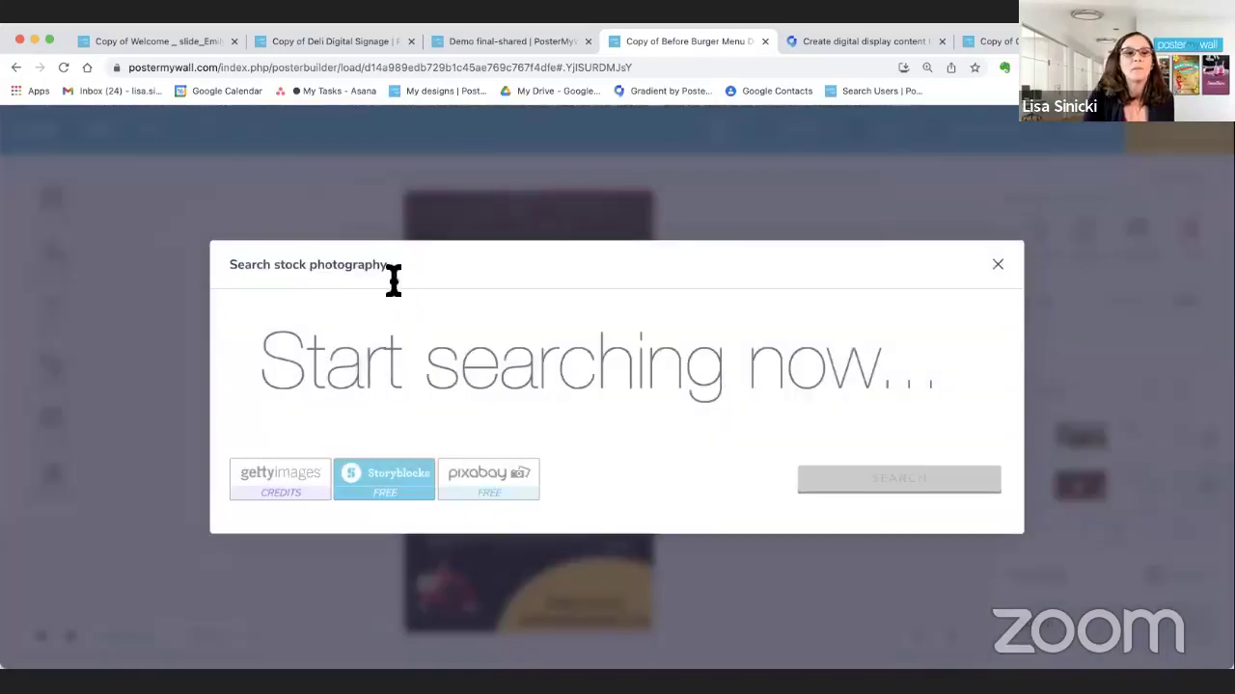
pyautogui.write('ham')
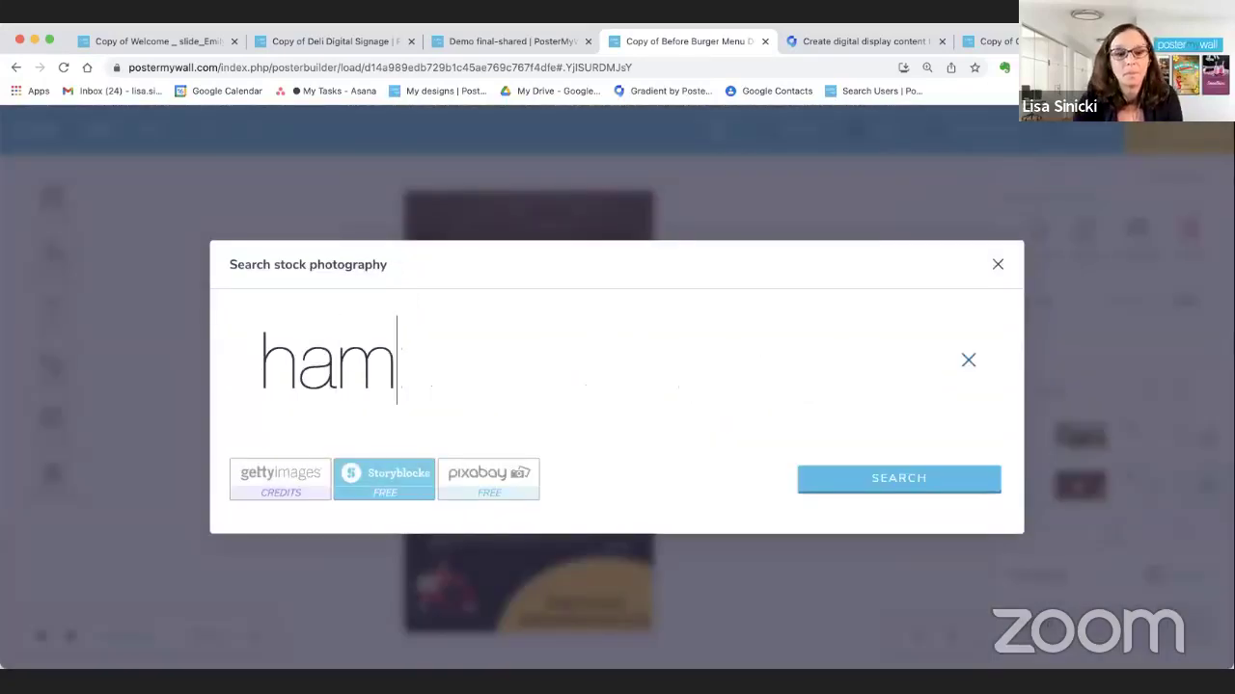
pyautogui.write('burger')
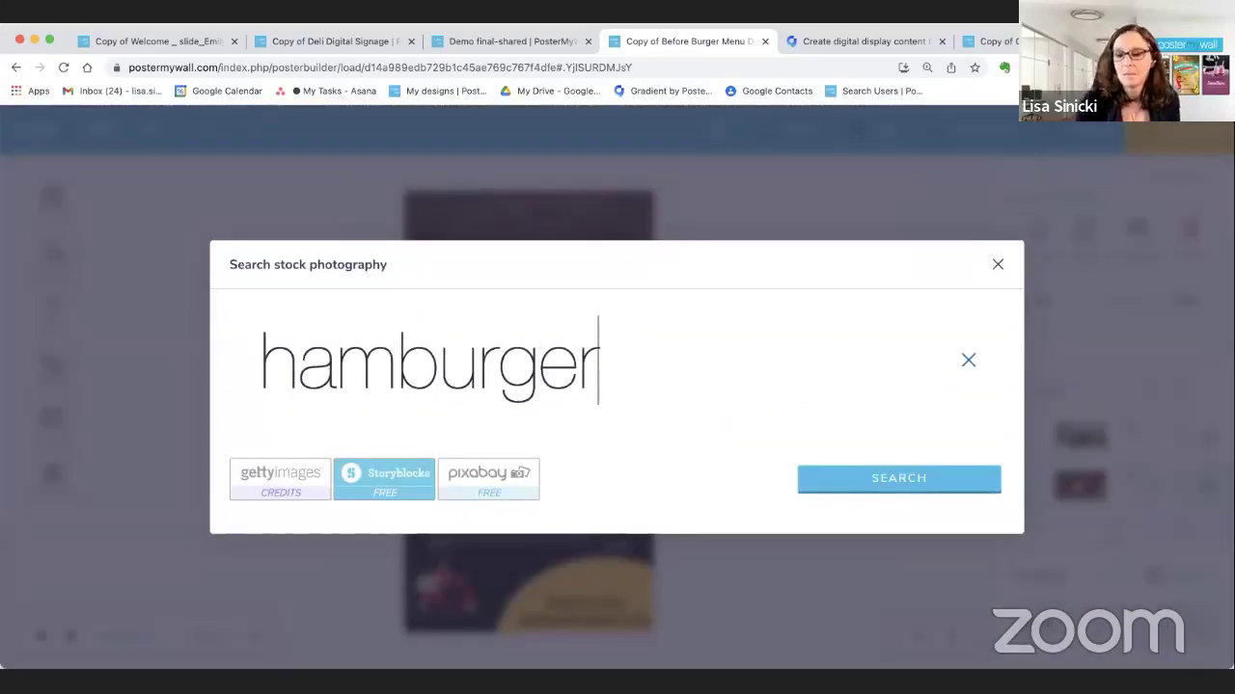
pyautogui.press('Return')
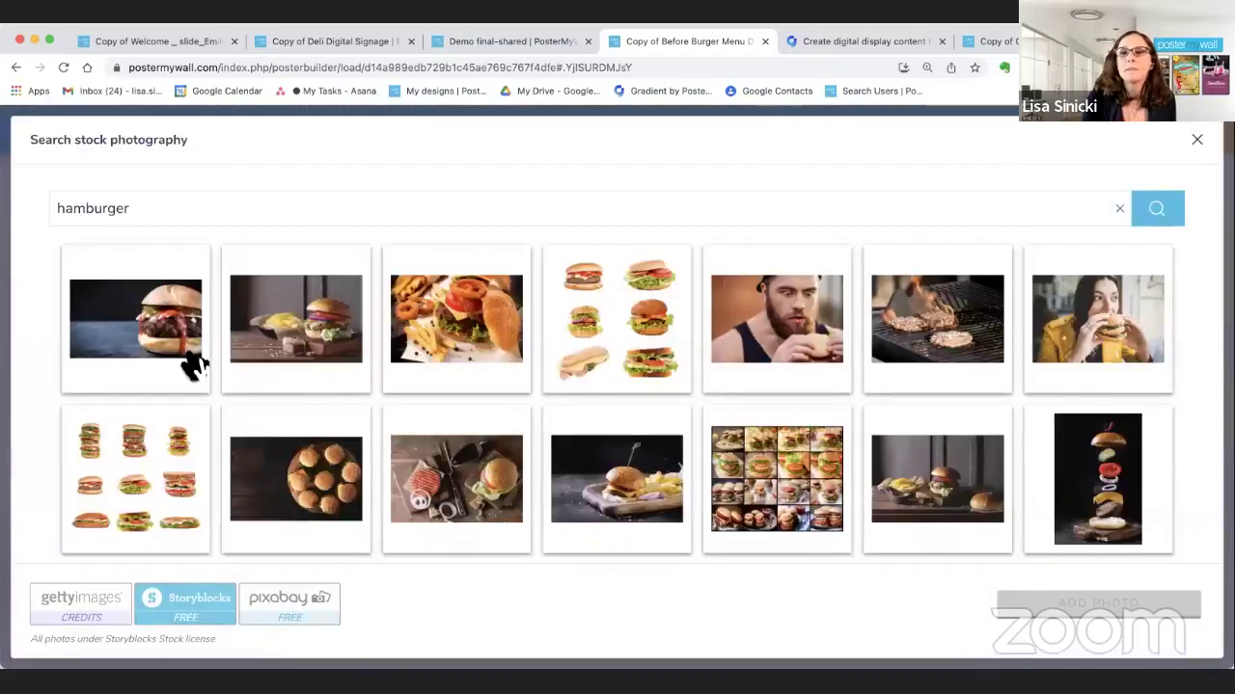
pyautogui.click(950, 320)
pyautogui.click(1070, 607)
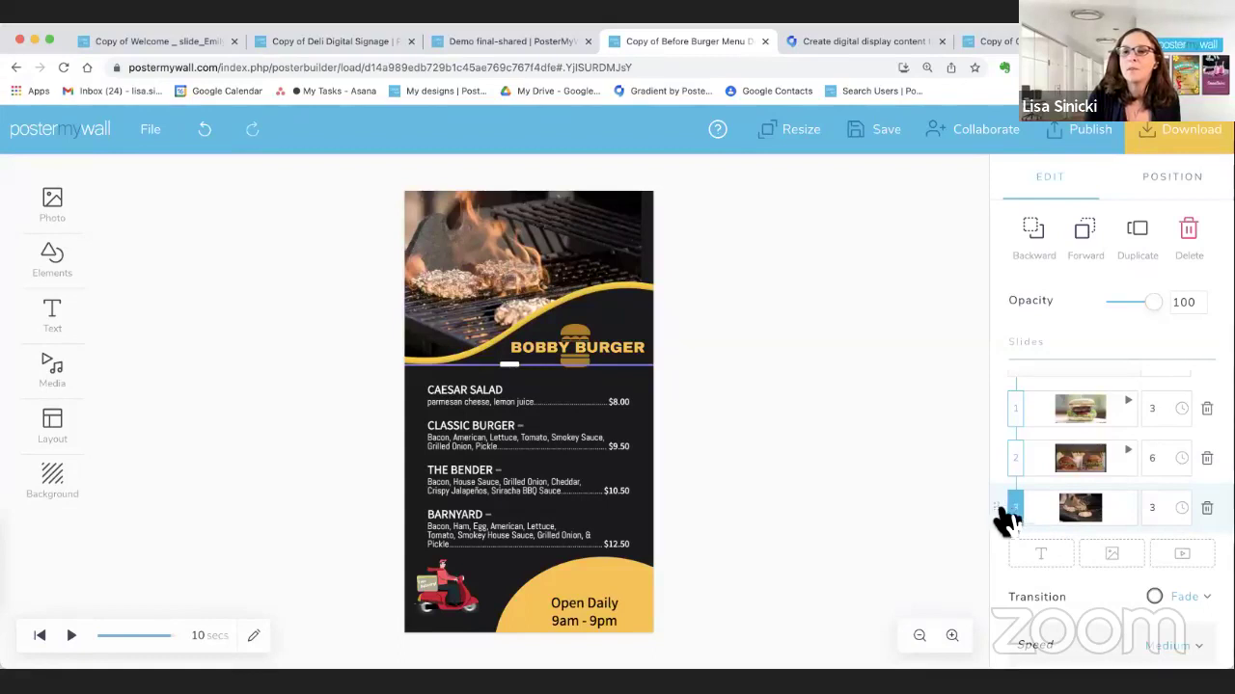
# Move the grill photo up to slide 2, preview the result, then select the video slide
pyautogui.moveTo(1008, 521); pyautogui.dragTo(1008, 472)
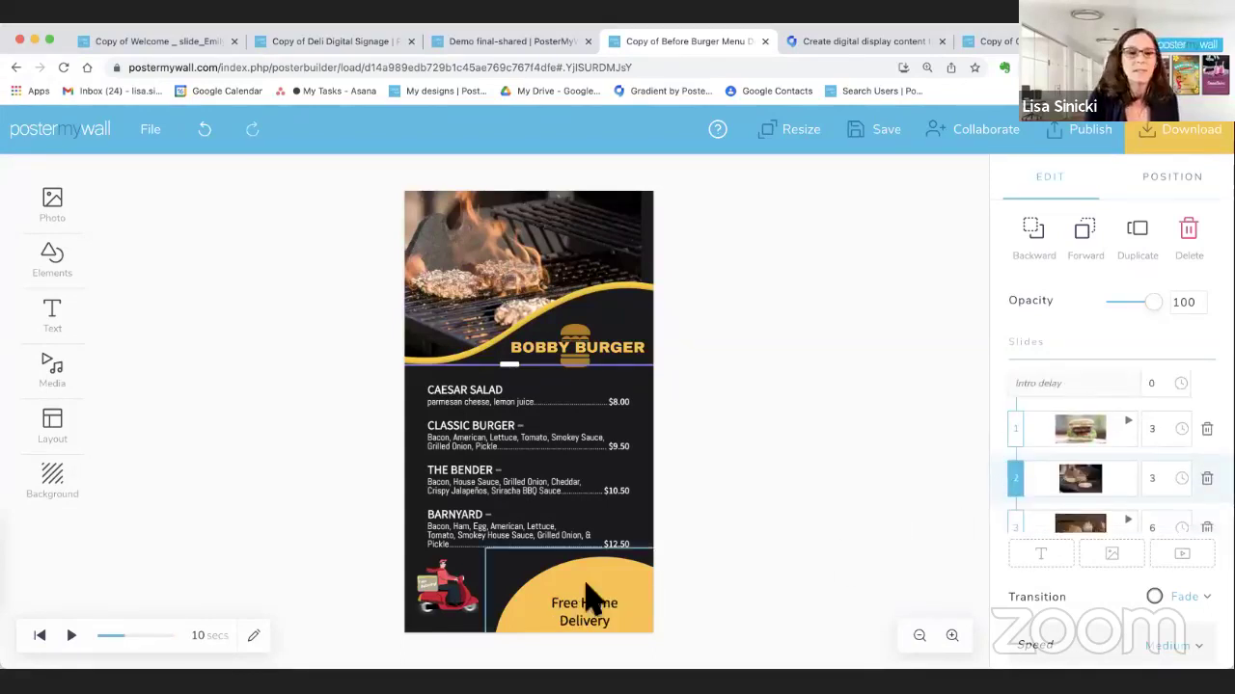
pyautogui.click(71, 637)
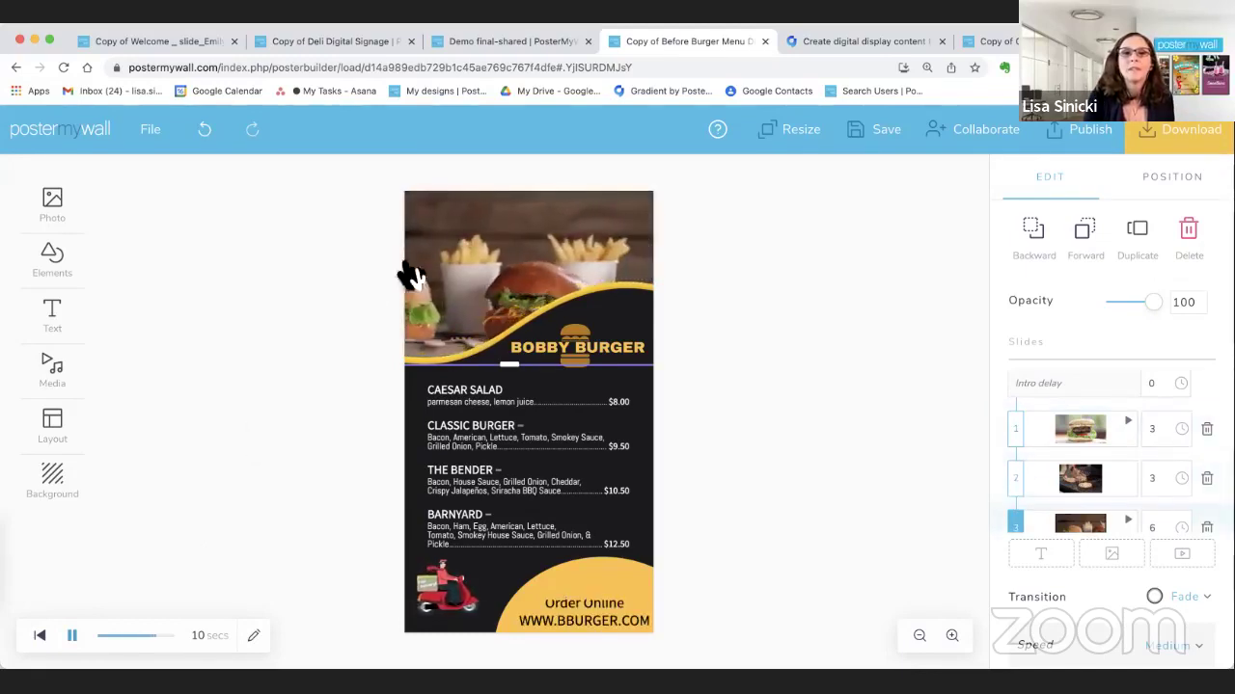
pyautogui.click(72, 640)
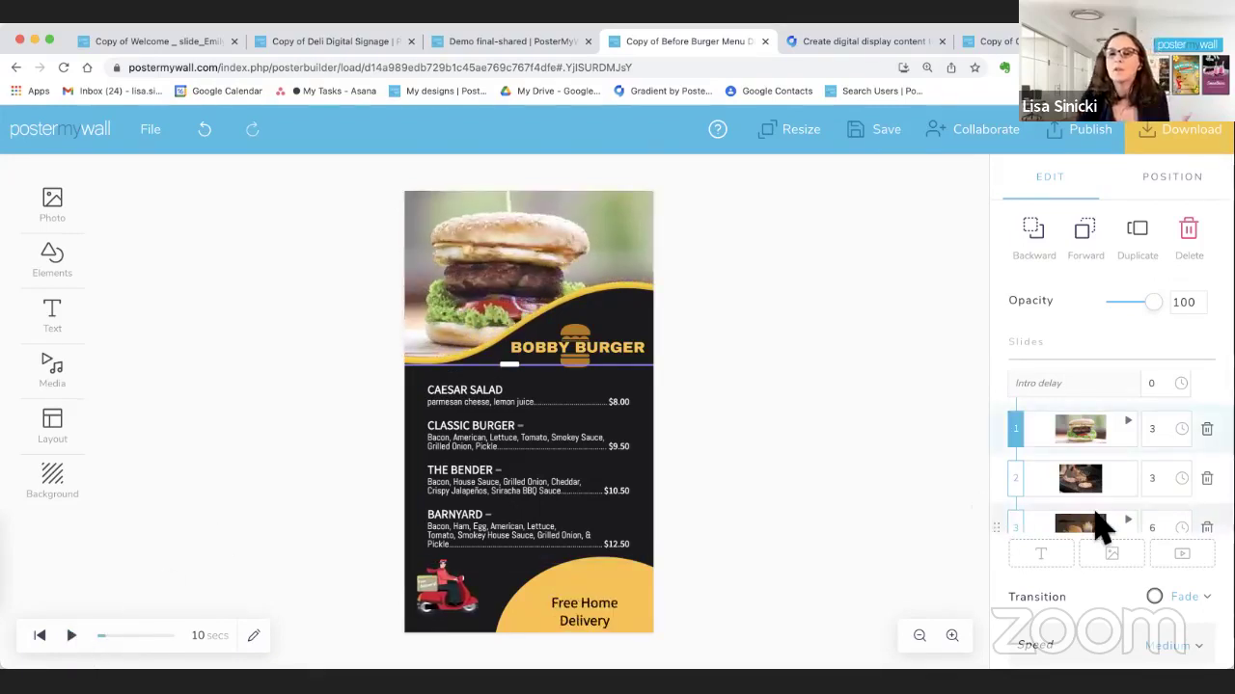
pyautogui.scroll(-1, 1100, 525)
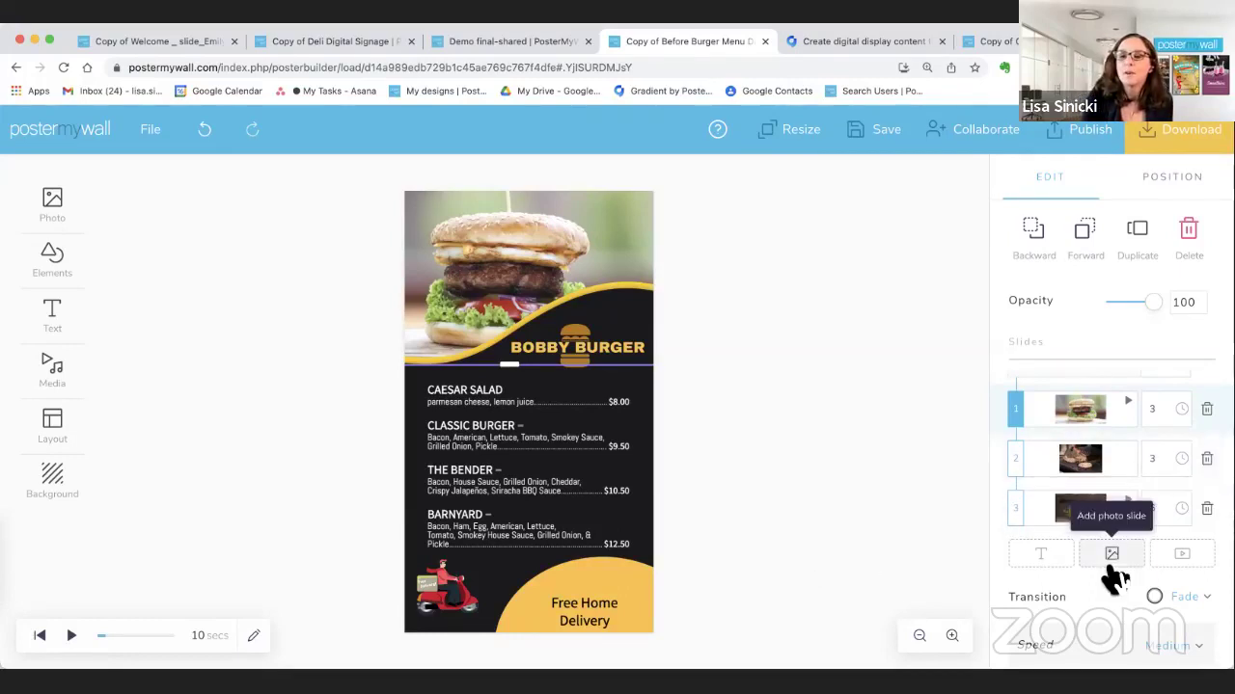
pyautogui.click(1049, 523)
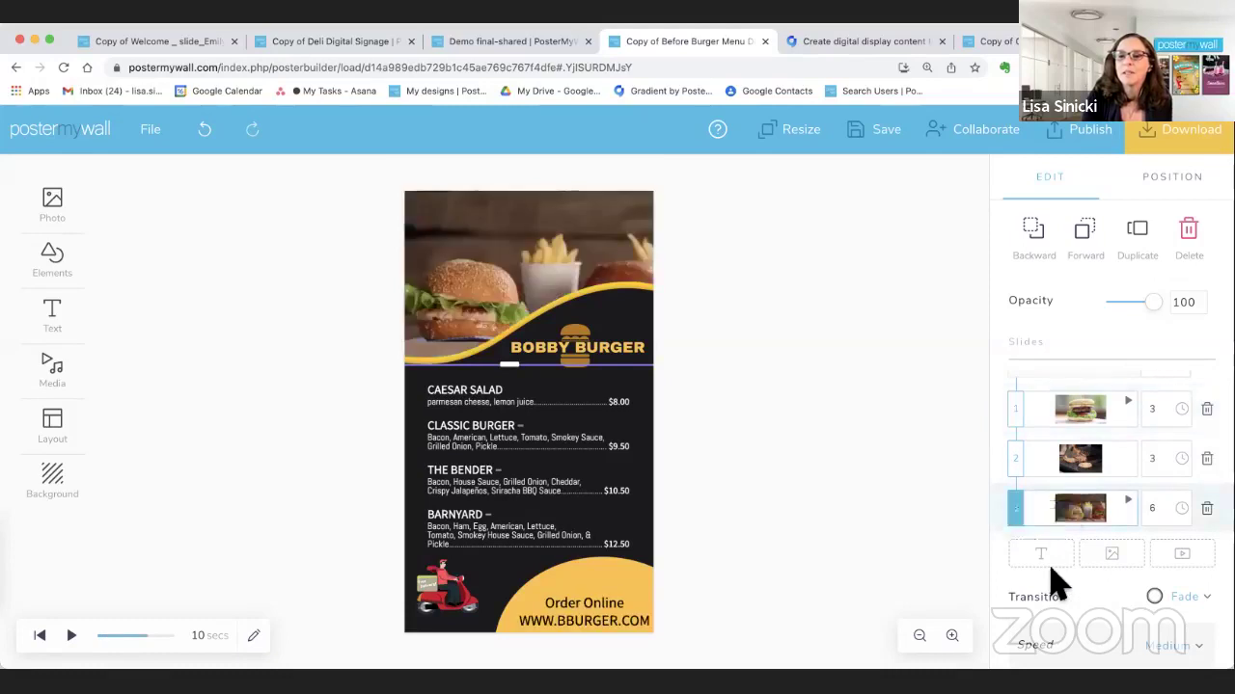
# Trim the burgers-and-fries video slide, keeping it at 0–6 seconds
pyautogui.scroll(-5, 1050, 579)
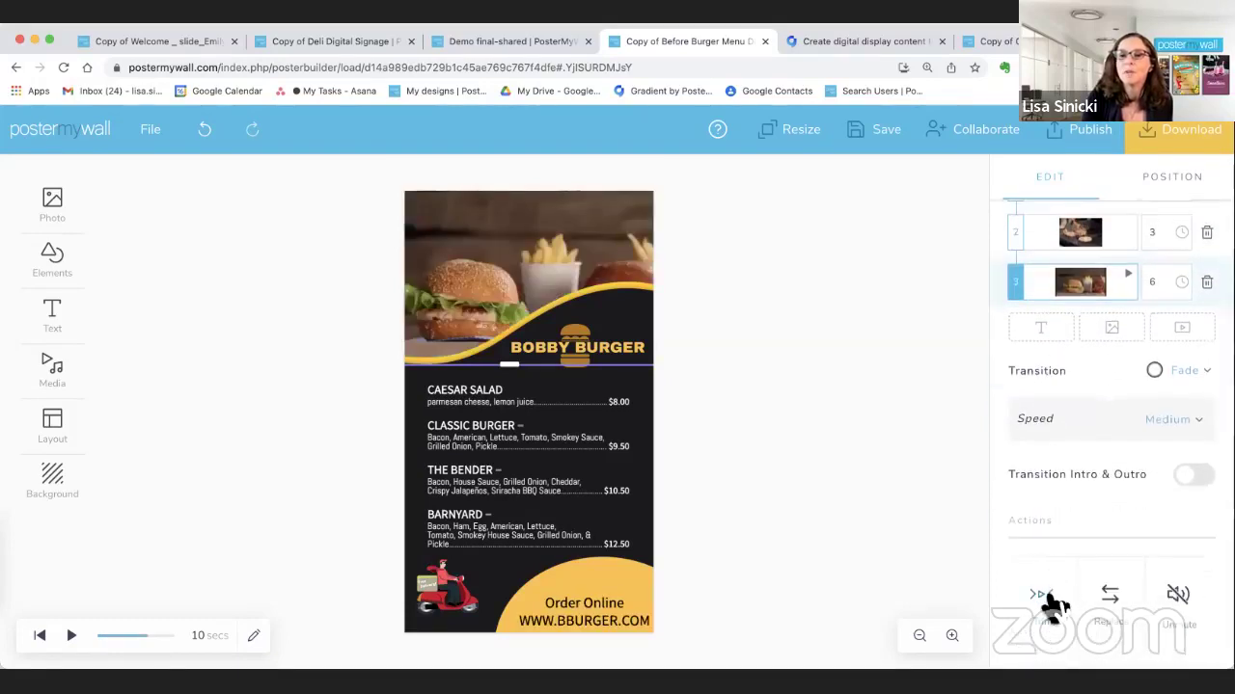
pyautogui.click(1049, 594)
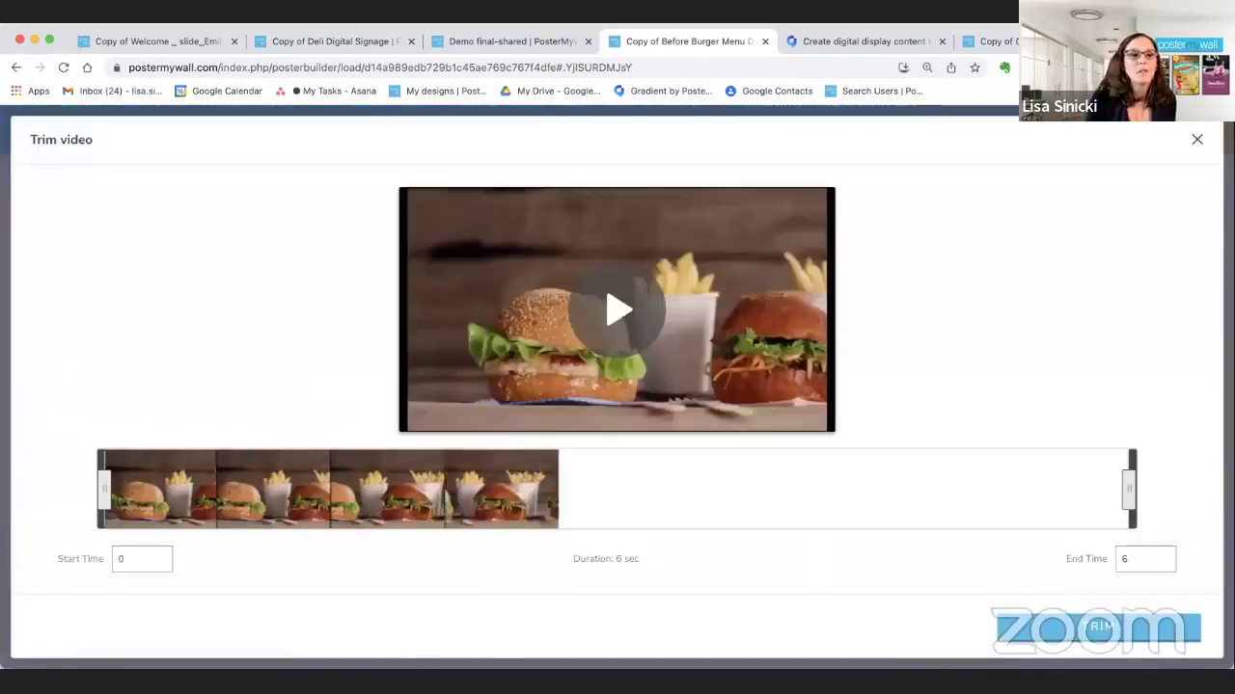
pyautogui.moveTo(104, 497); pyautogui.dragTo(61, 518)
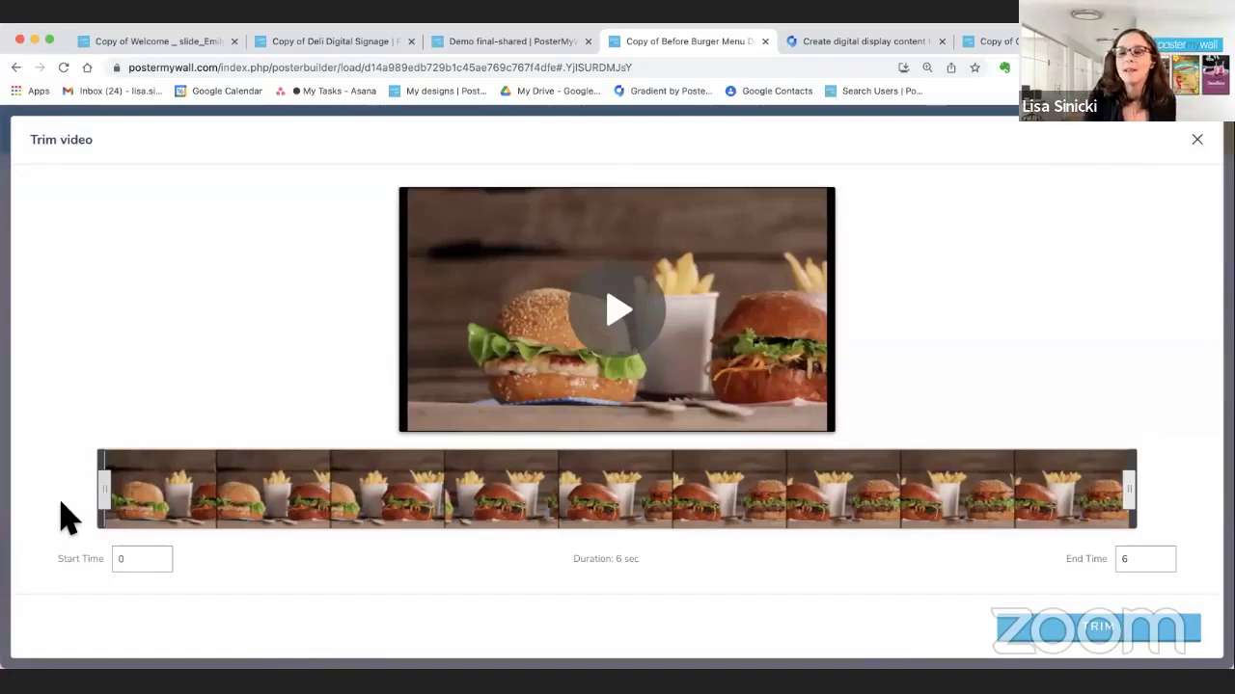
pyautogui.click(1098, 635)
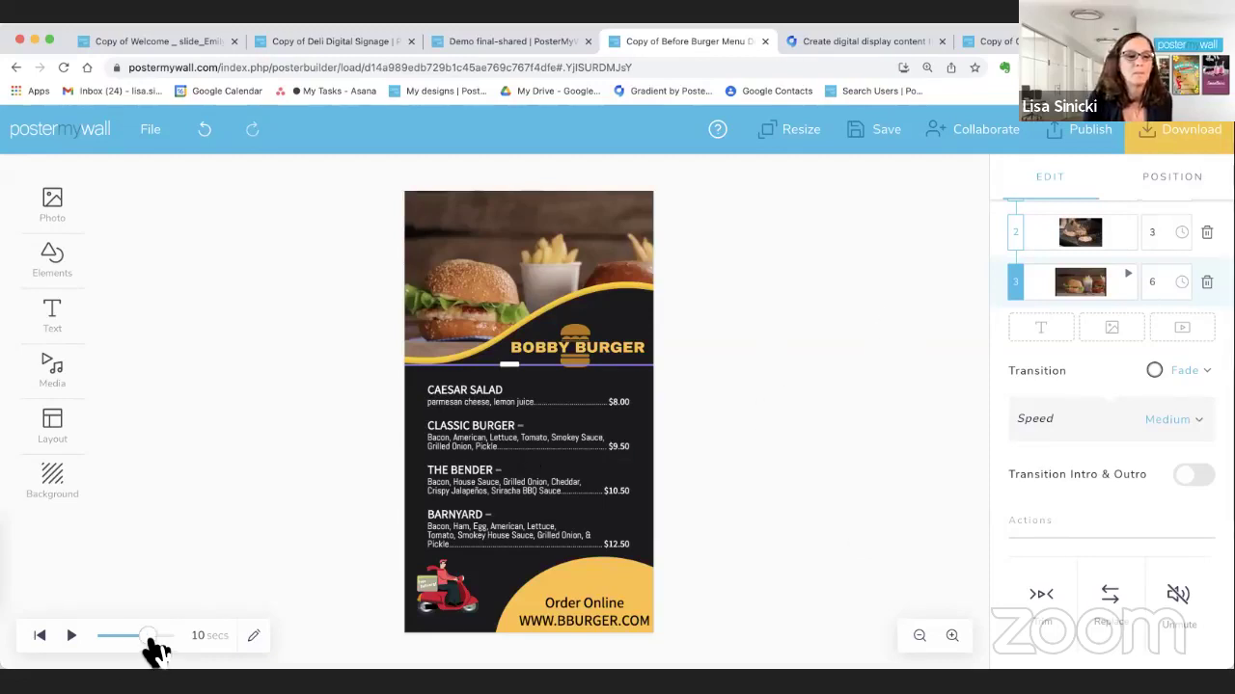
# Replay the slideshow preview from the start and save the Bobby Burger menu design
pyautogui.moveTo(149, 637); pyautogui.dragTo(53, 637)
pyautogui.click(65, 637)
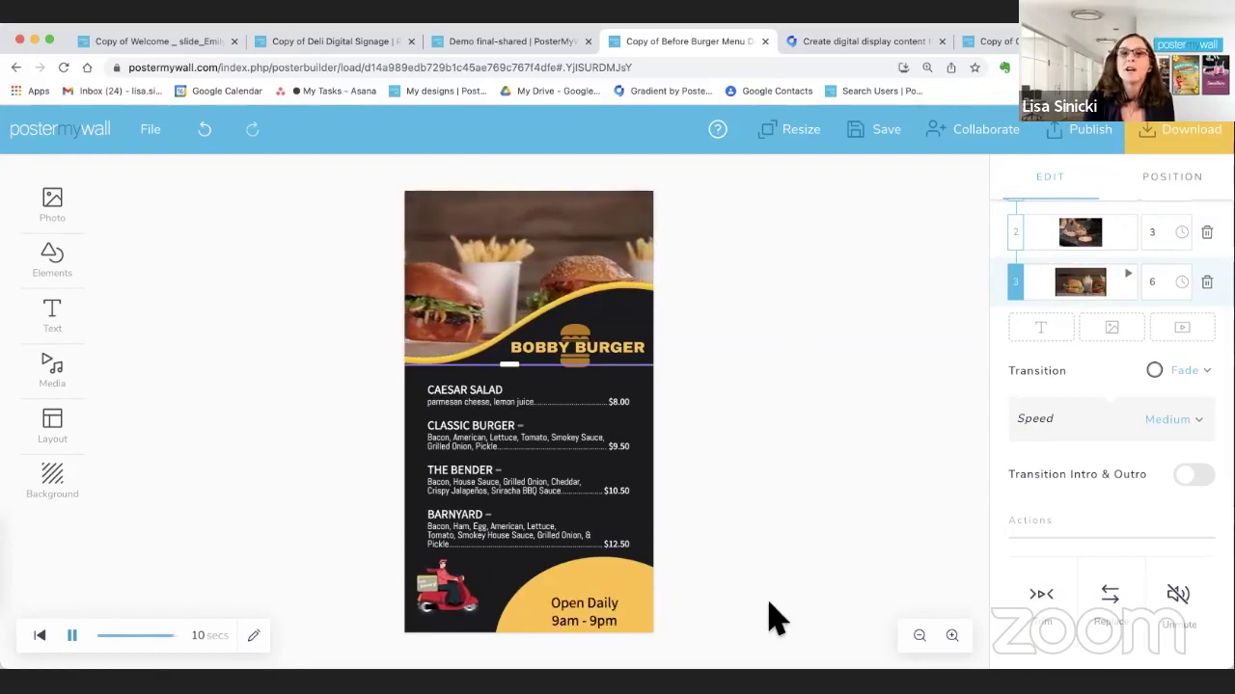
pyautogui.click(887, 144)
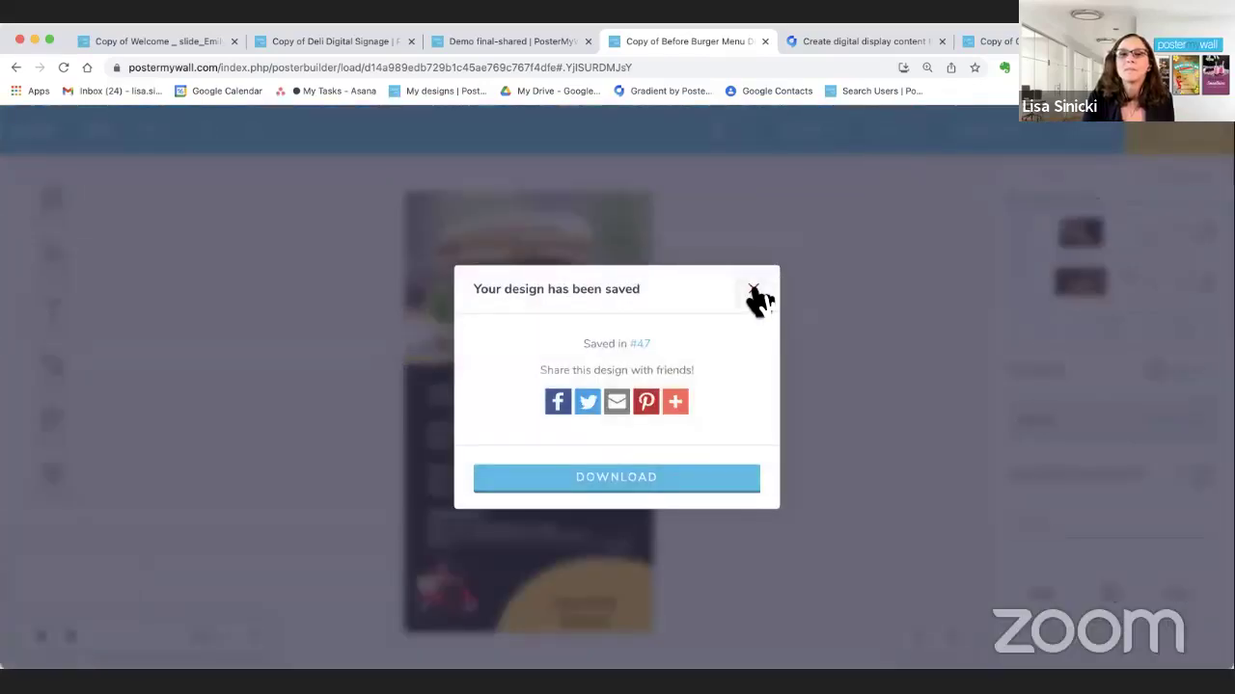
pyautogui.click(753, 287)
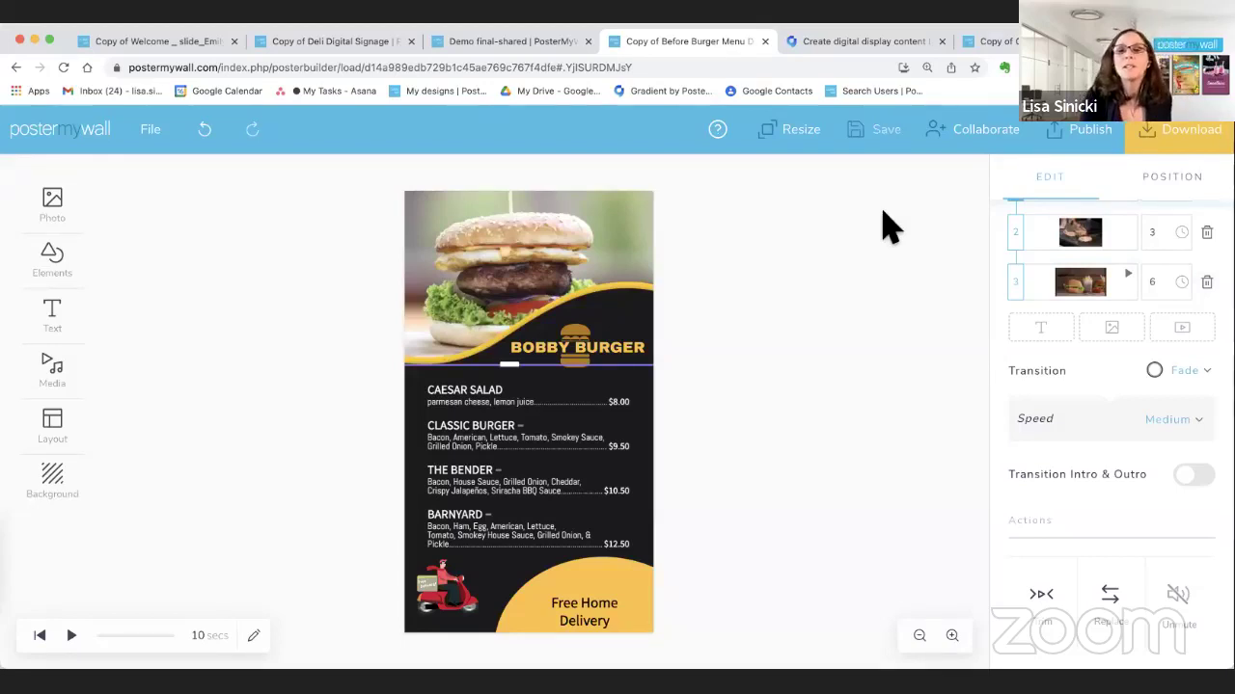
# Publish the design to Digital Signage, choosing Yodeck as the platform
pyautogui.click(1172, 147)
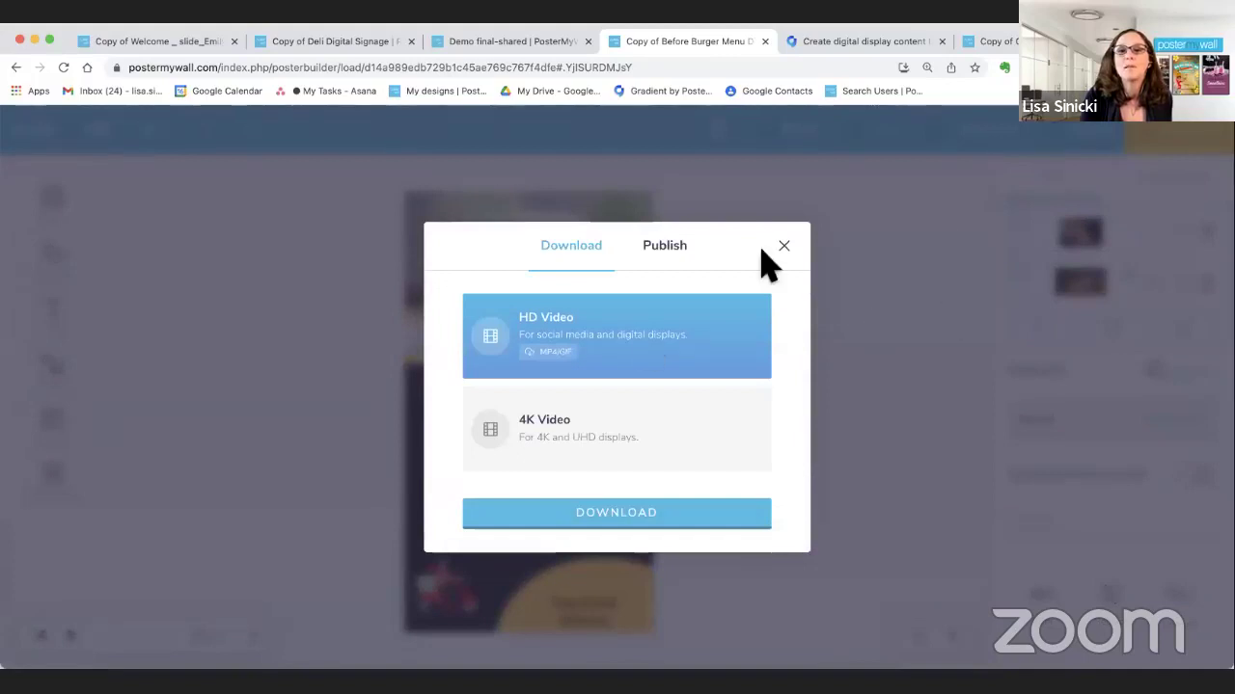
pyautogui.click(784, 247)
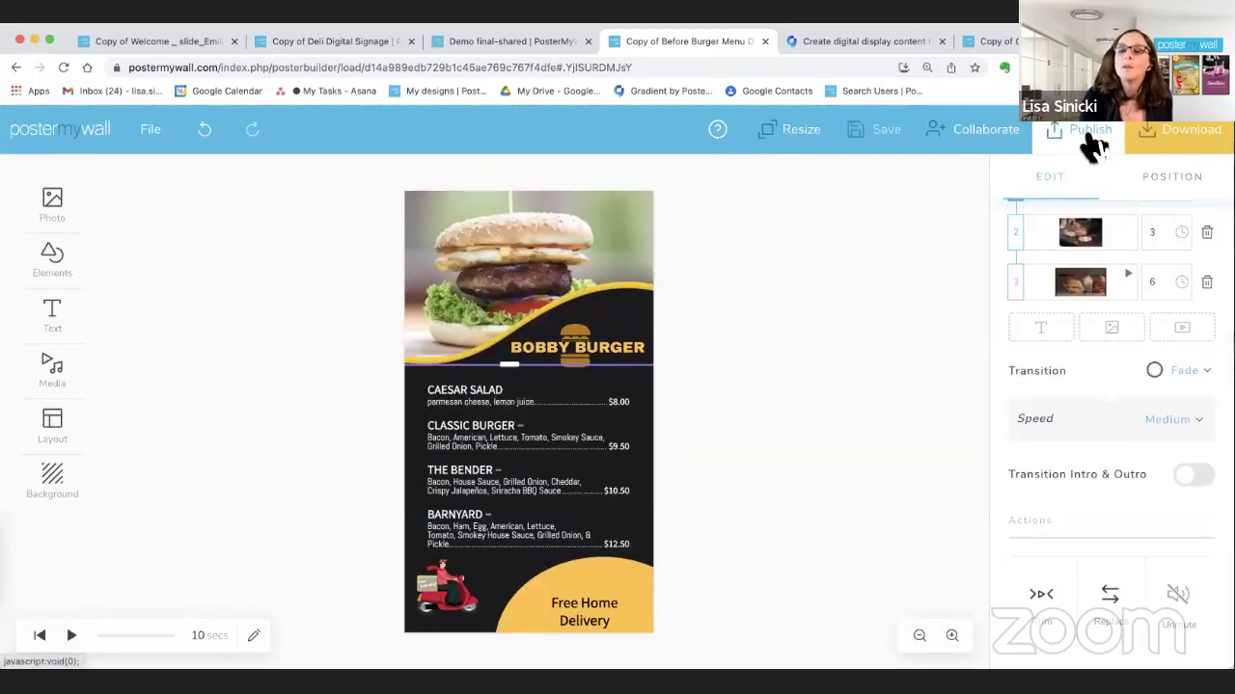
pyautogui.click(1090, 143)
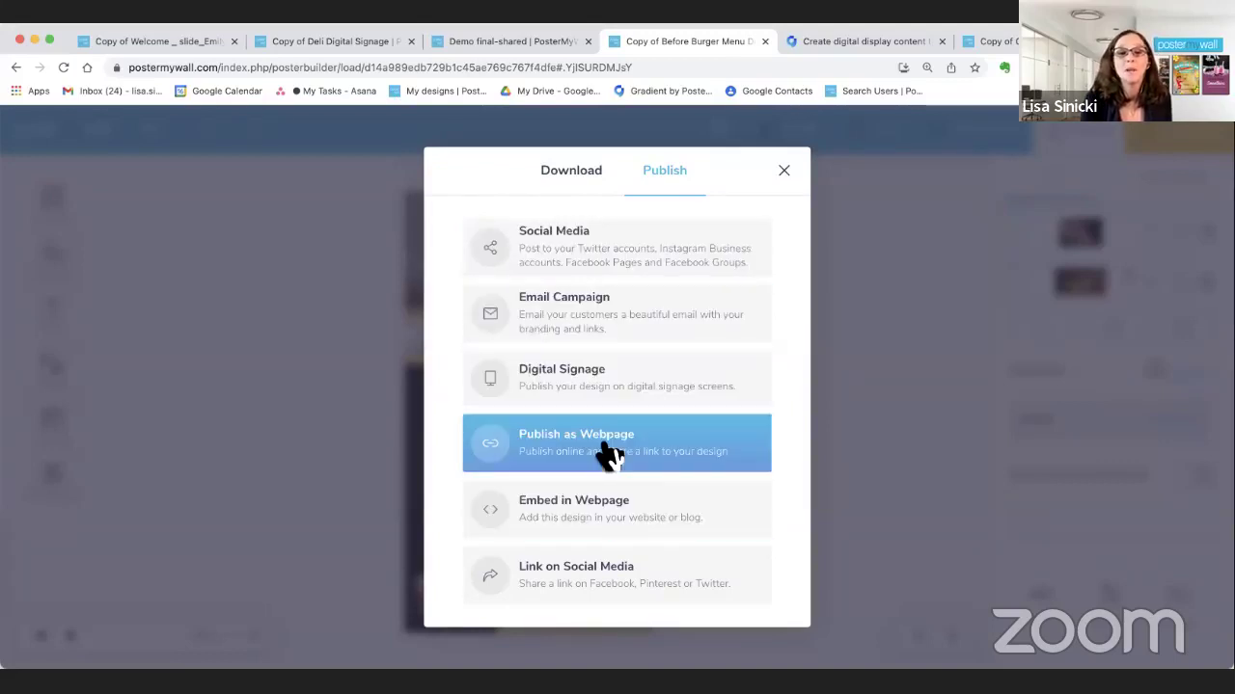
pyautogui.click(608, 390)
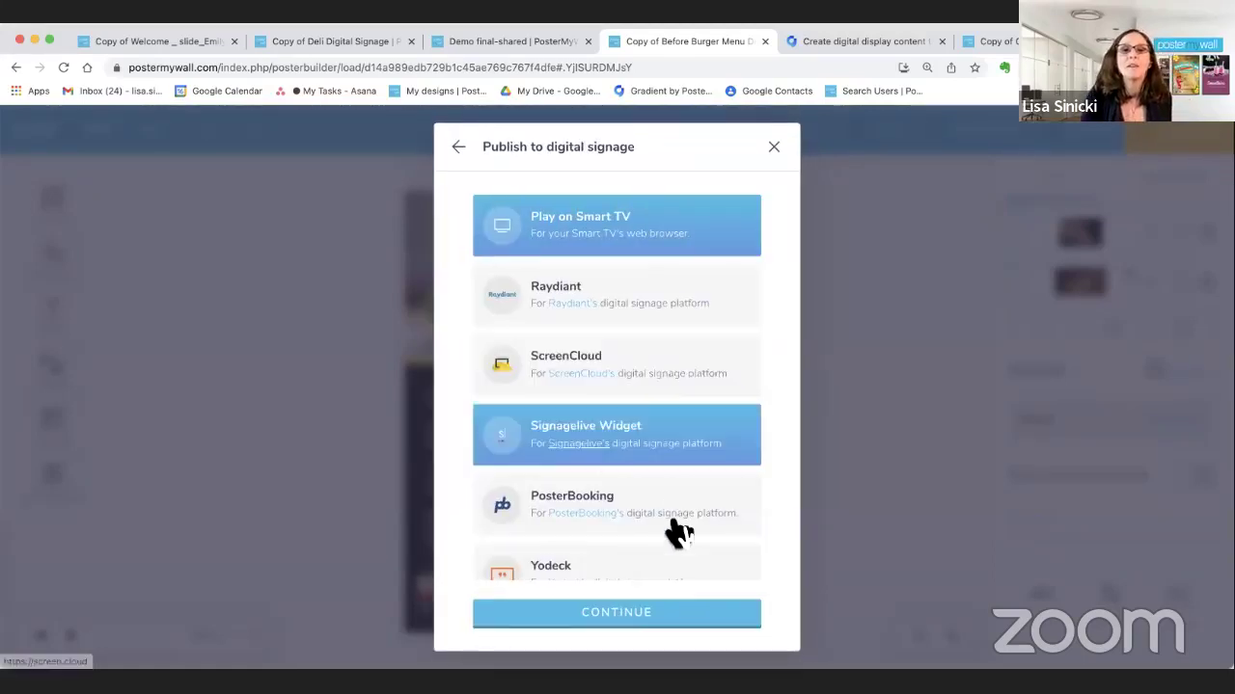
pyautogui.scroll(-1, 672, 525)
pyautogui.click(595, 557)
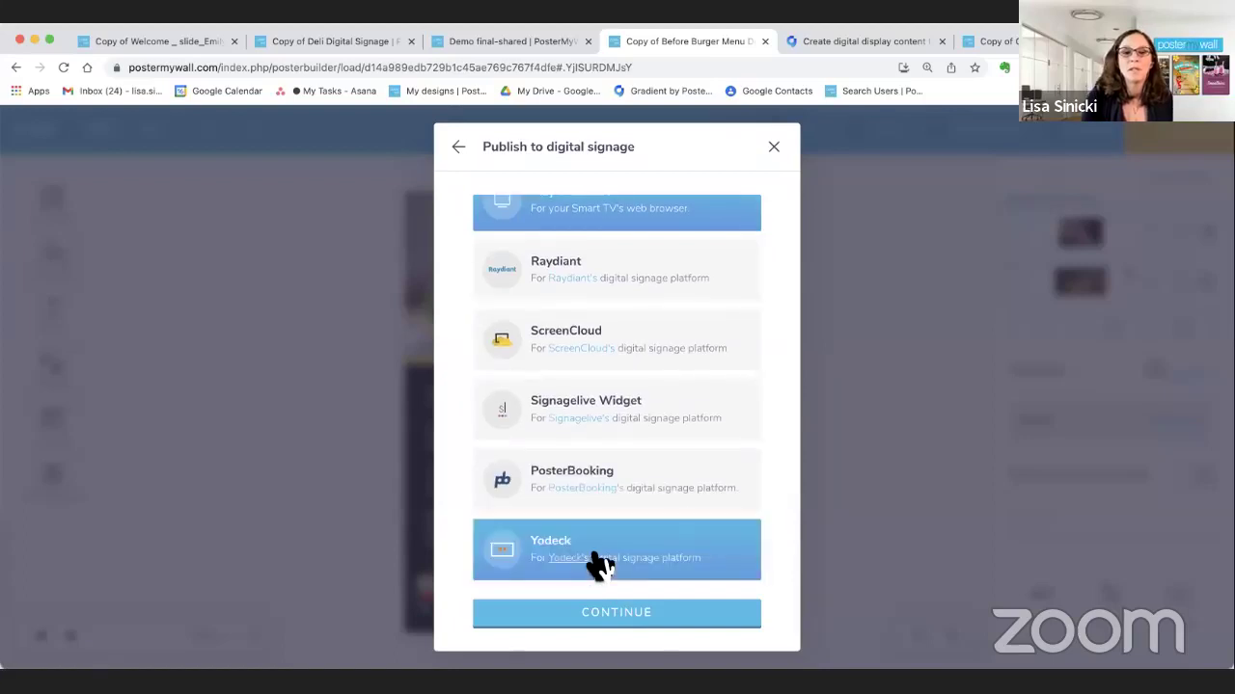
pyautogui.click(609, 613)
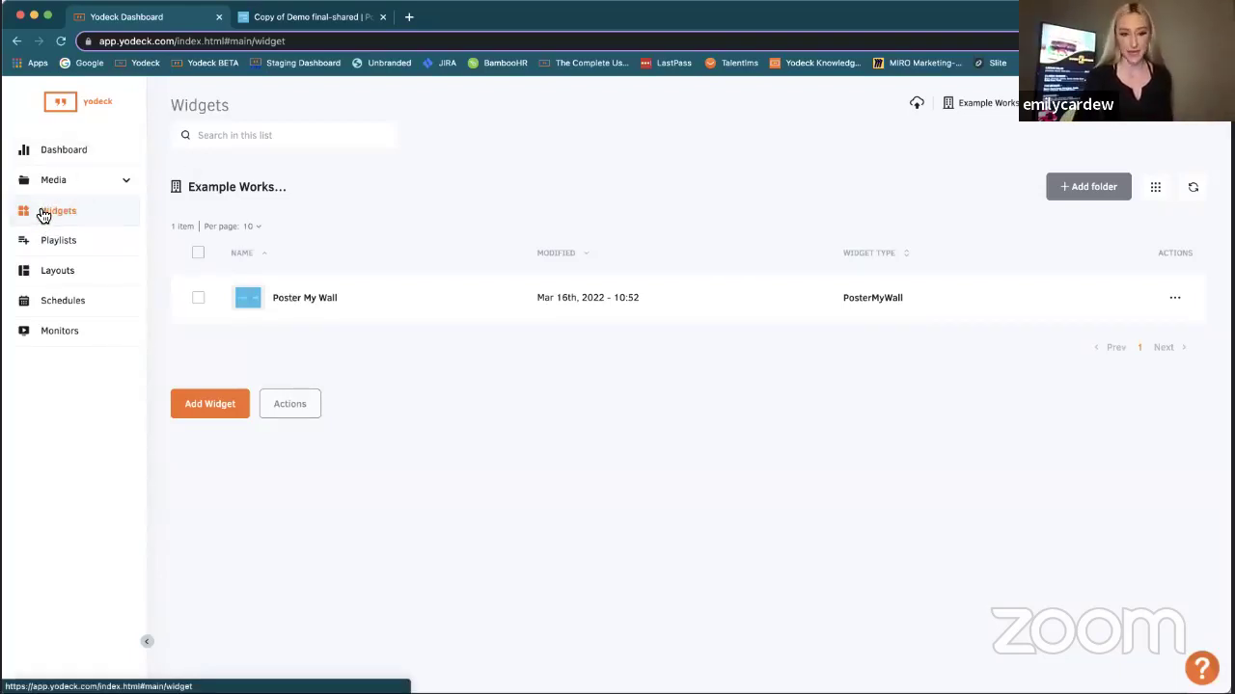
# Add a new Yodeck widget of the PosterMyWall type
pyautogui.click(207, 407)
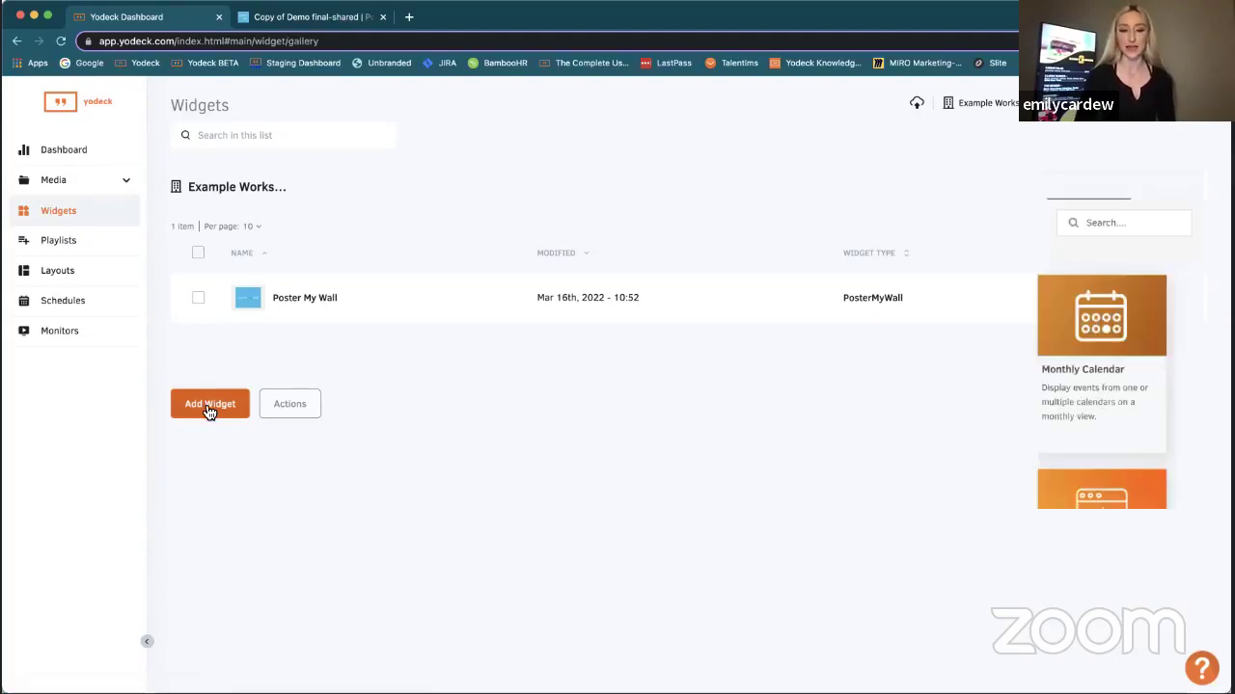
pyautogui.scroll(-2, 167, 466)
pyautogui.scroll(-5, 167, 466)
pyautogui.click(262, 517)
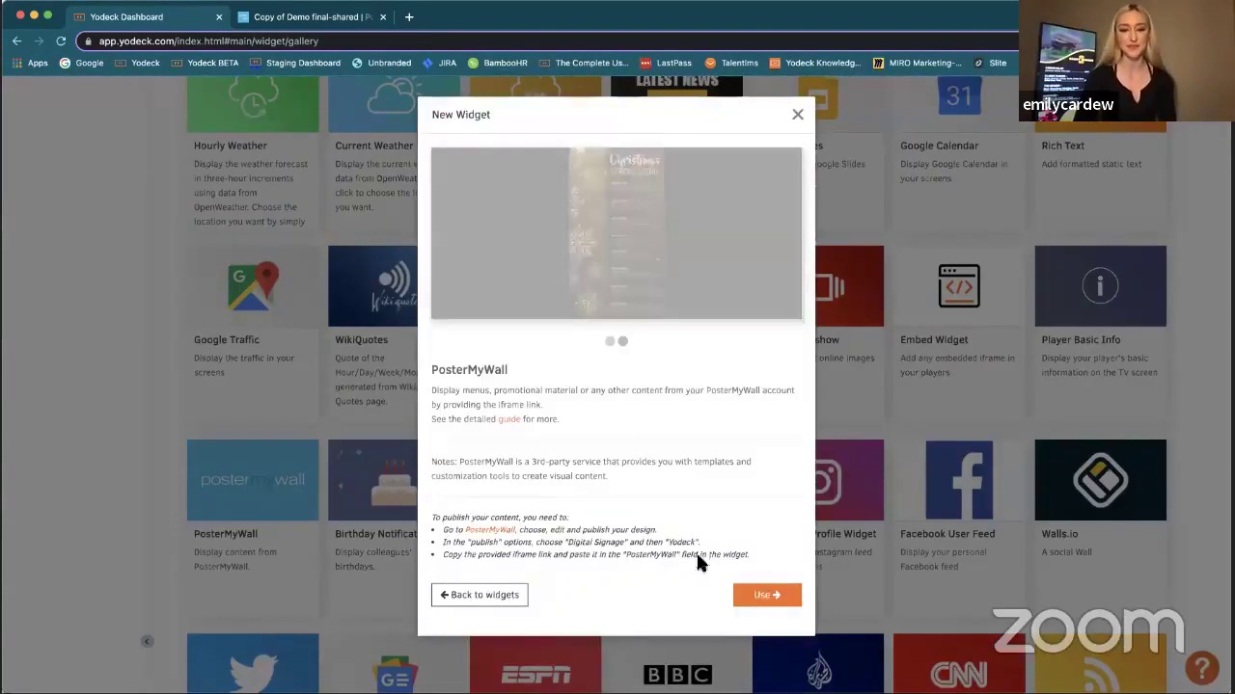
# Name the PosterMyWall widget 'Poster my wall' with a blank description
pyautogui.click(765, 595)
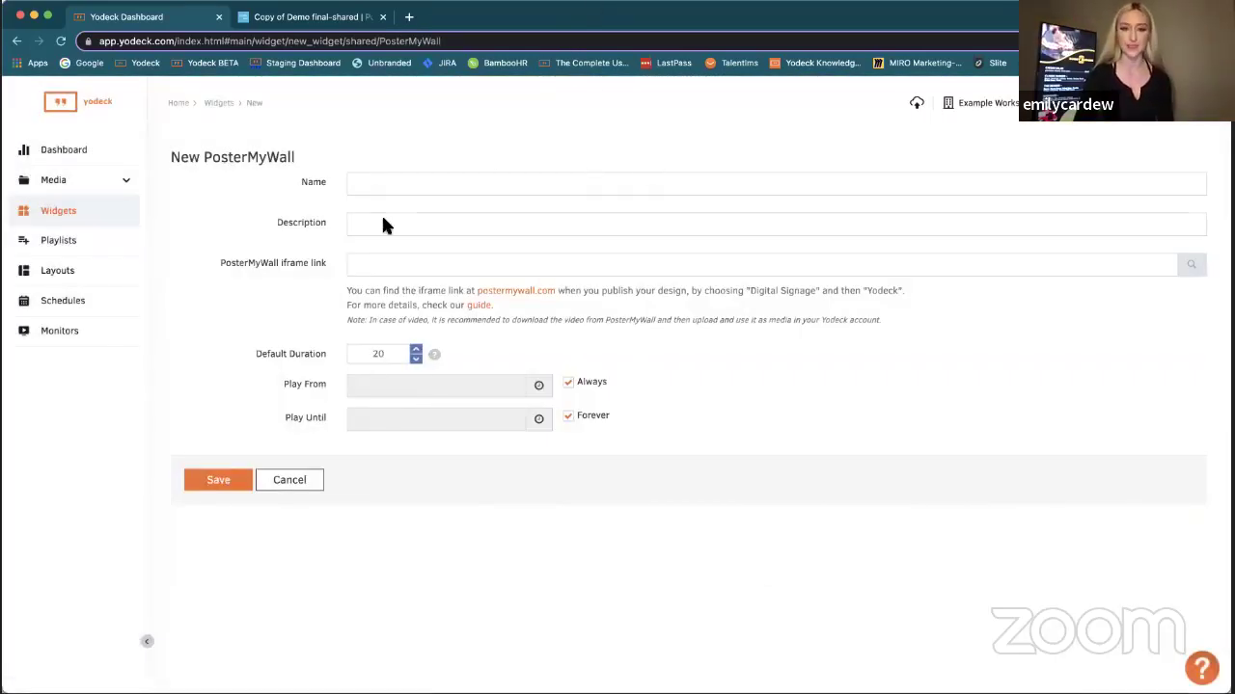
pyautogui.click(383, 177)
pyautogui.write('Poster my wall')
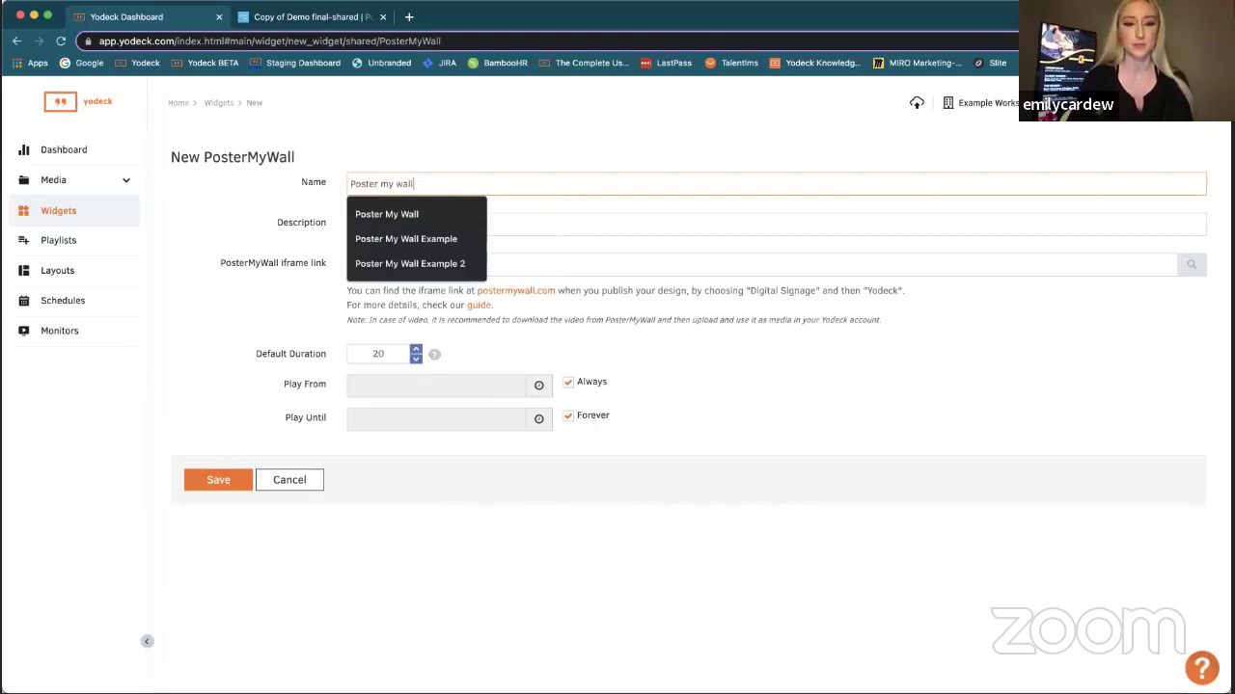
pyautogui.click(236, 195)
pyautogui.click(401, 220)
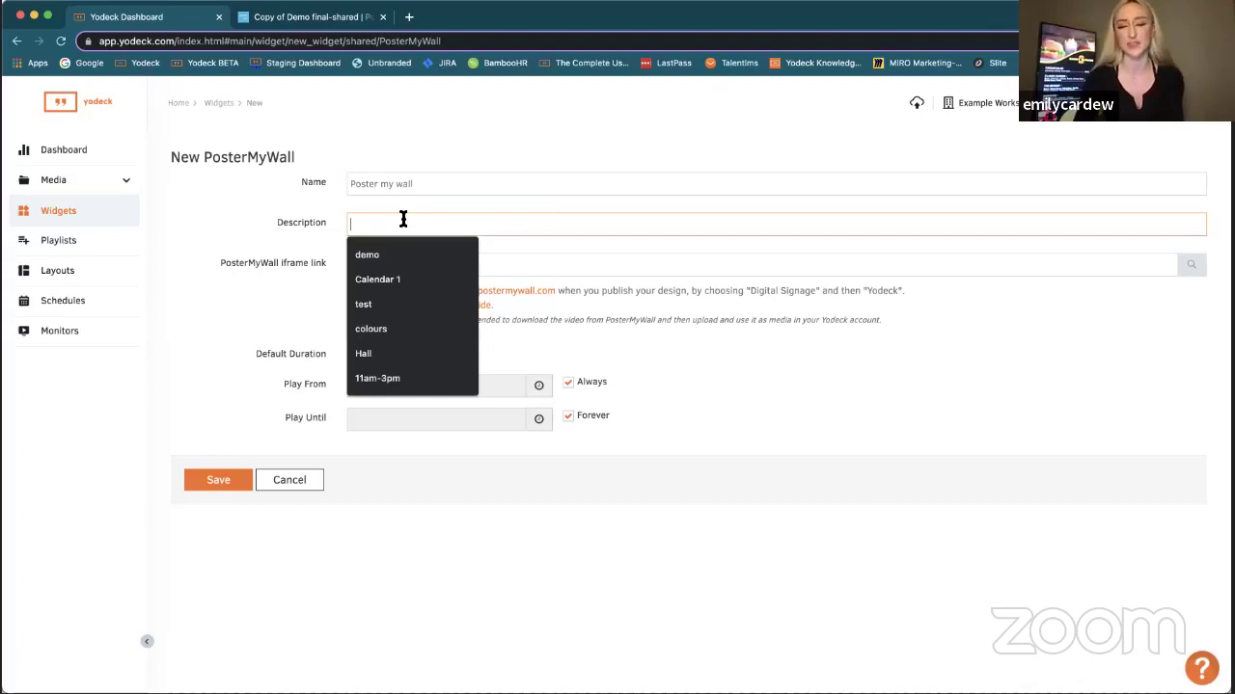
pyautogui.click(188, 289)
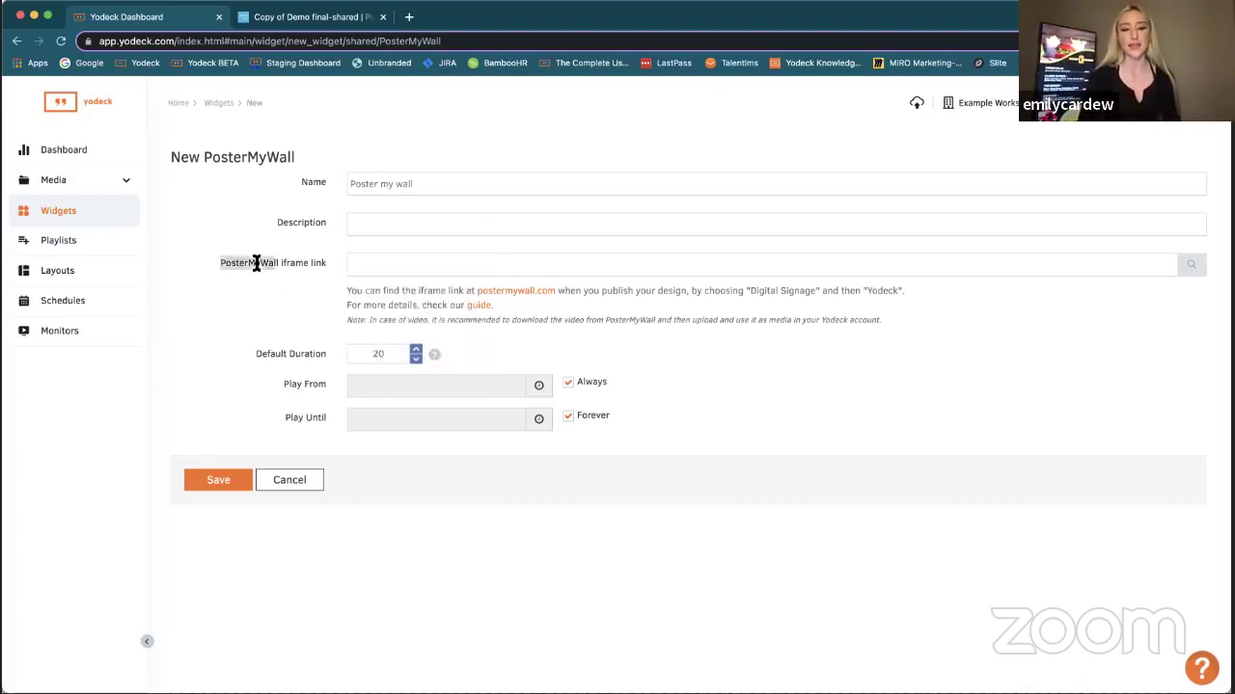
pyautogui.moveTo(356, 262); pyautogui.dragTo(368, 273)
pyautogui.click(396, 270)
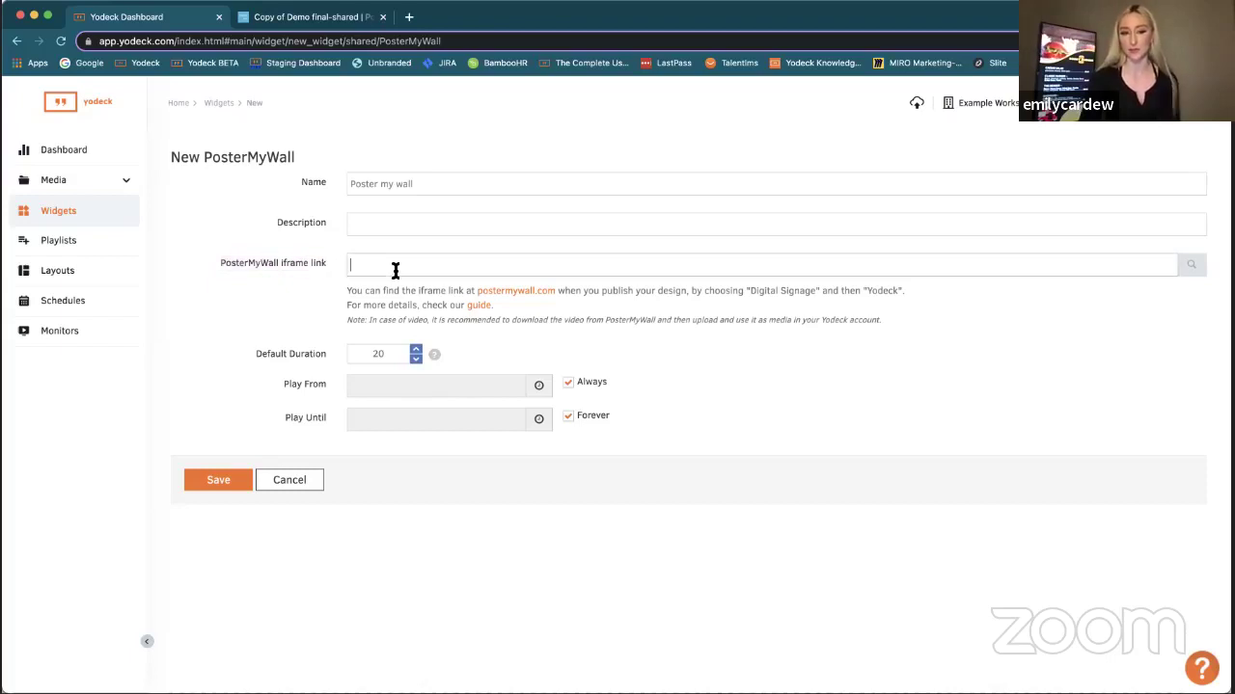
# Copy the Yodeck iframe embed snippet from PosterMyWall's Publish > Digital Signage dialog
pyautogui.click(294, 18)
pyautogui.click(415, 100)
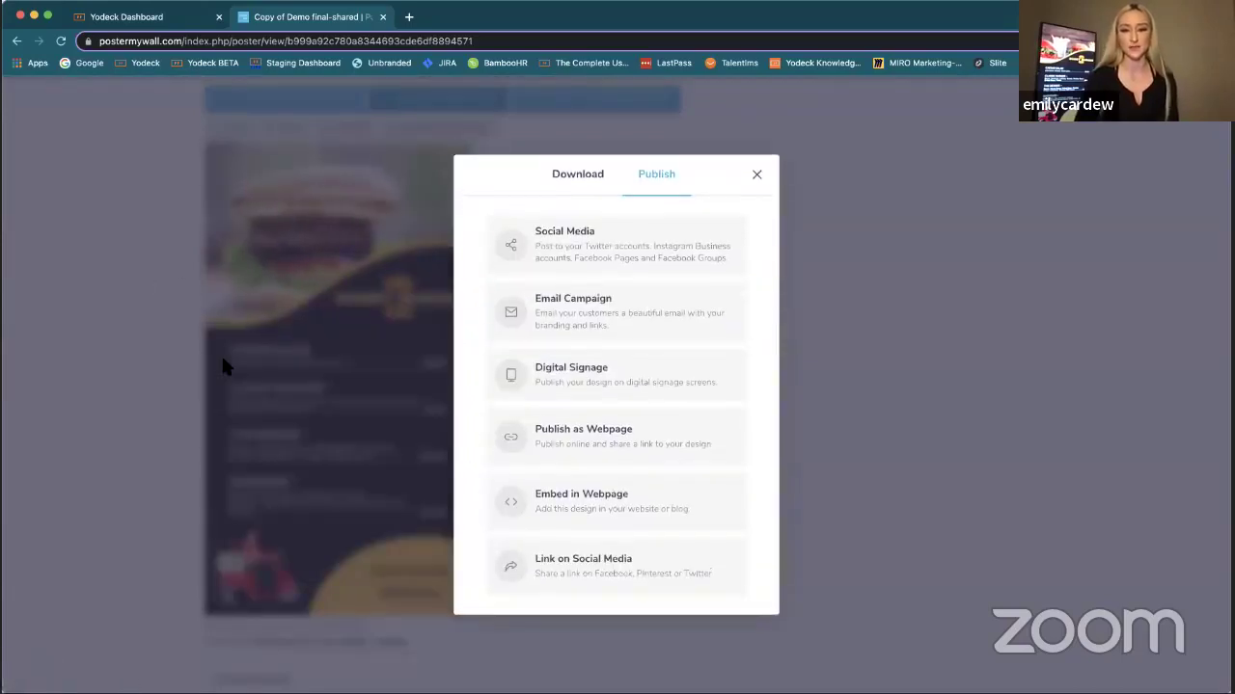
pyautogui.click(637, 461)
pyautogui.click(646, 366)
pyautogui.click(650, 376)
pyautogui.scroll(-1, 627, 482)
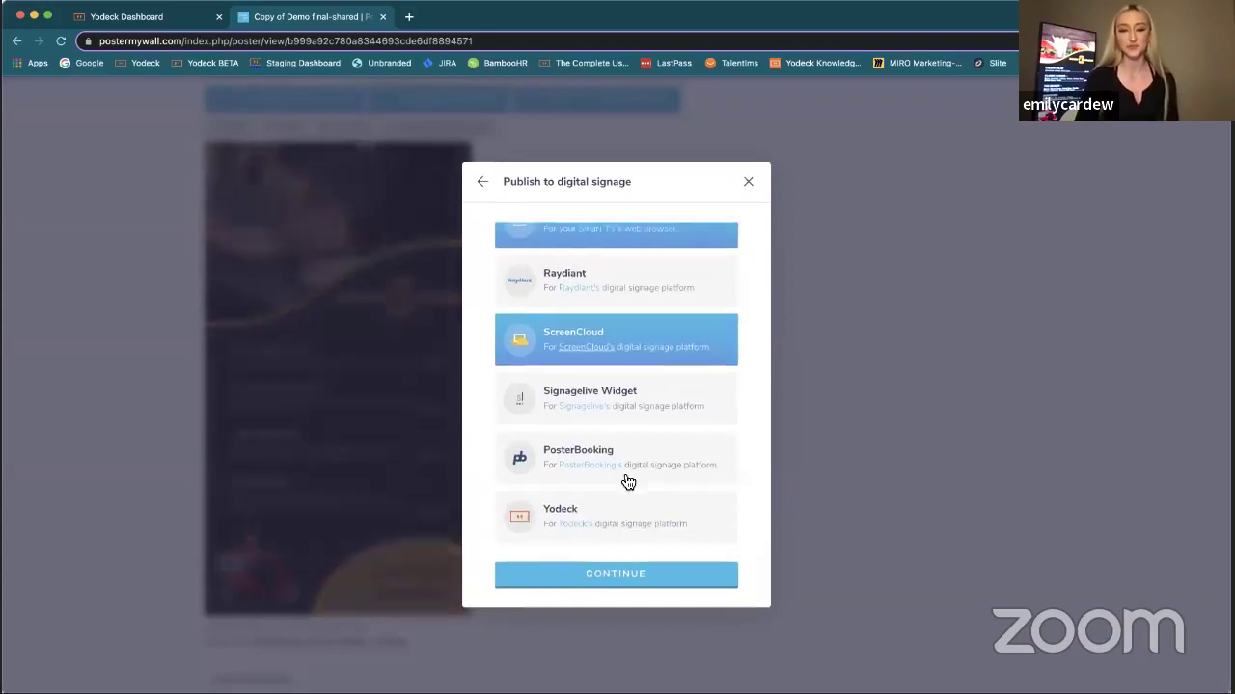
pyautogui.click(628, 510)
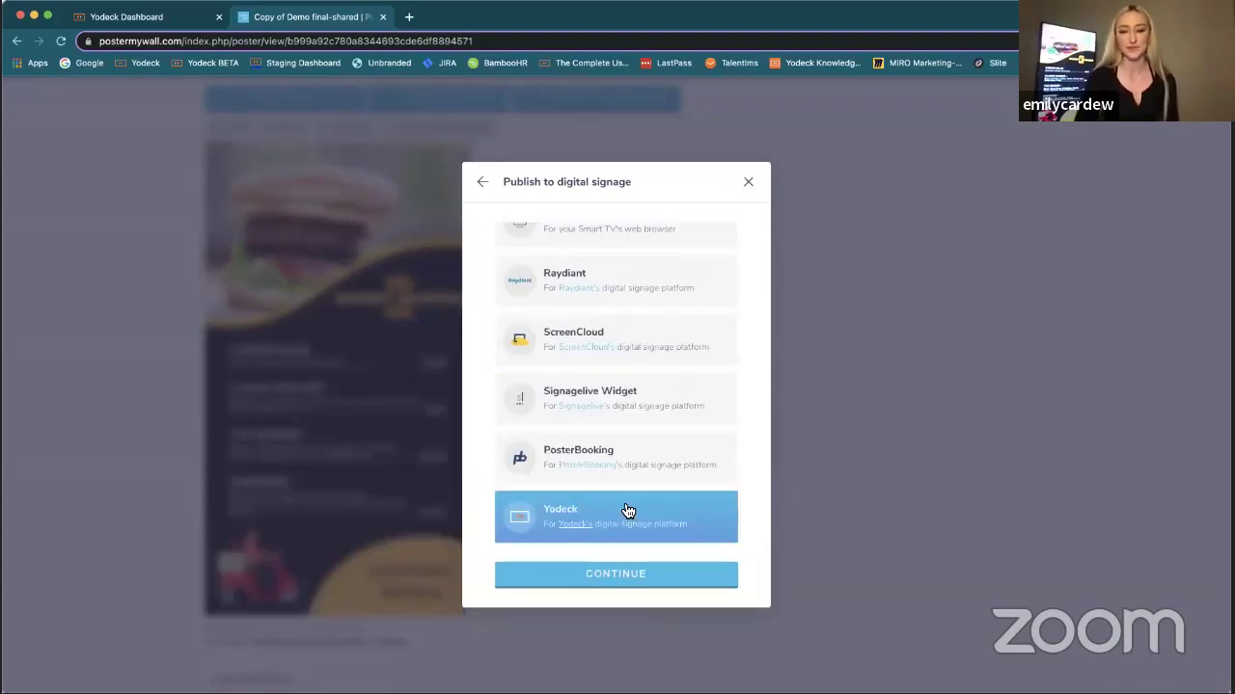
pyautogui.click(612, 573)
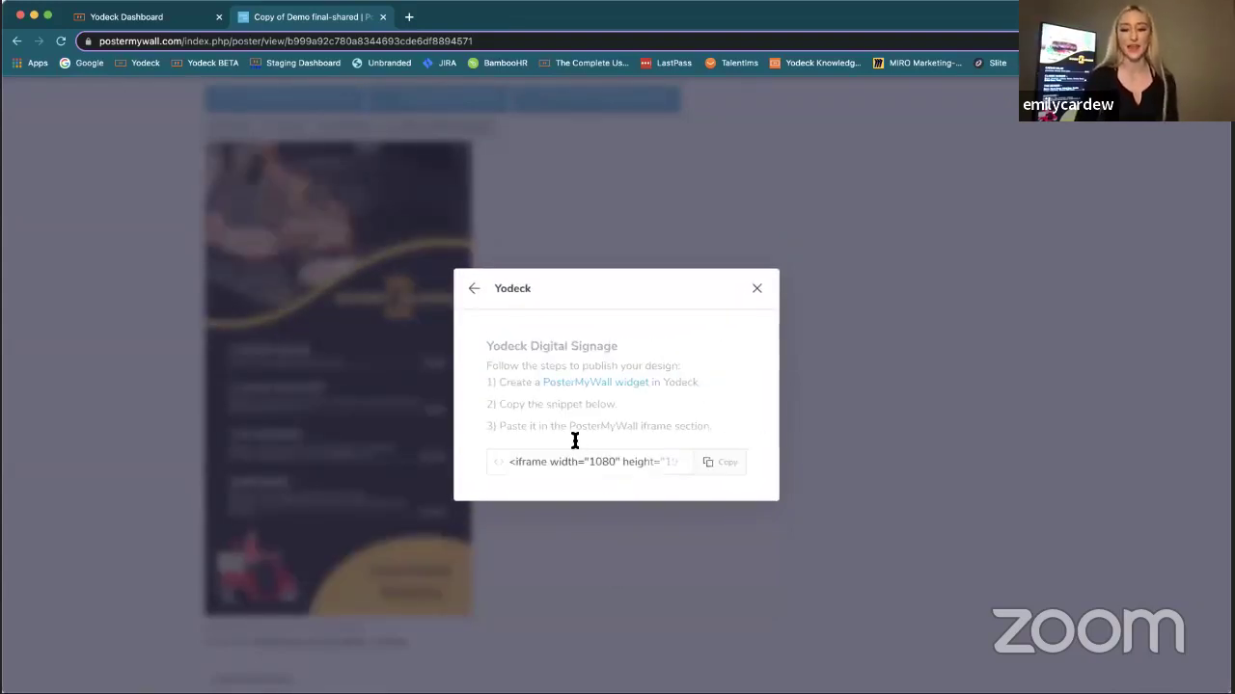
pyautogui.click(718, 470)
pyautogui.click(756, 284)
# Paste the copied PosterMyWall iframe snippet into the widget's iframe link field
pyautogui.click(135, 16)
pyautogui.press('super+v')
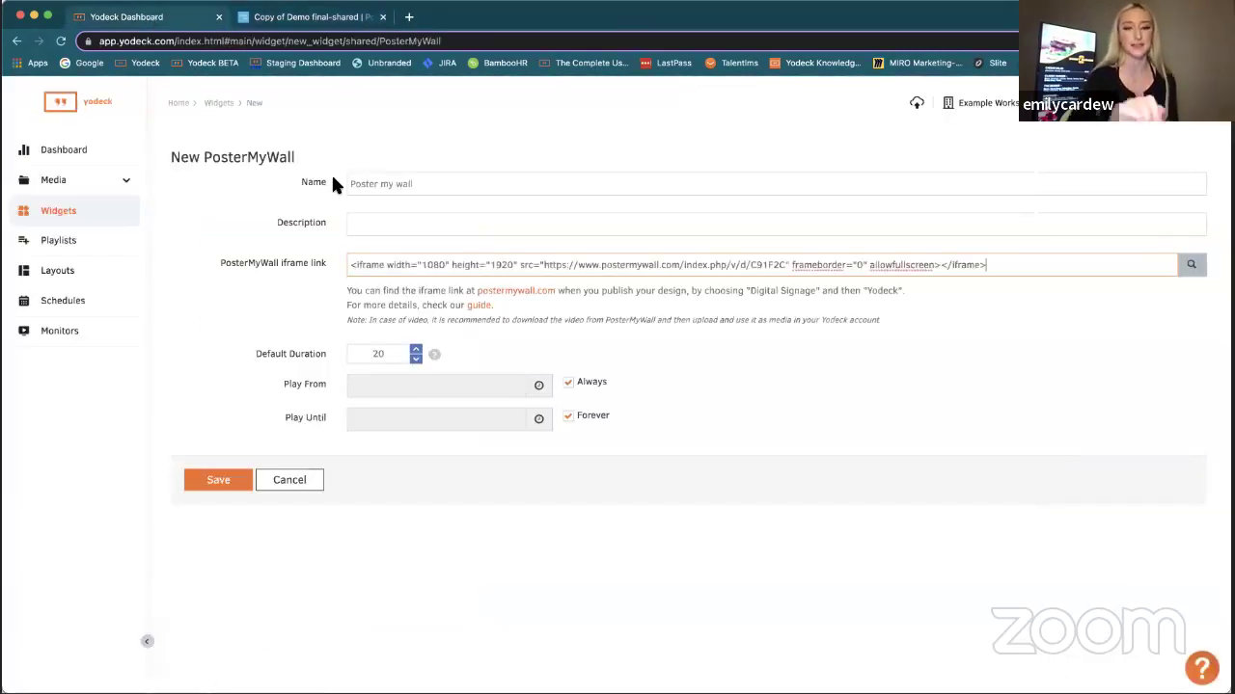
pyautogui.click(210, 482)
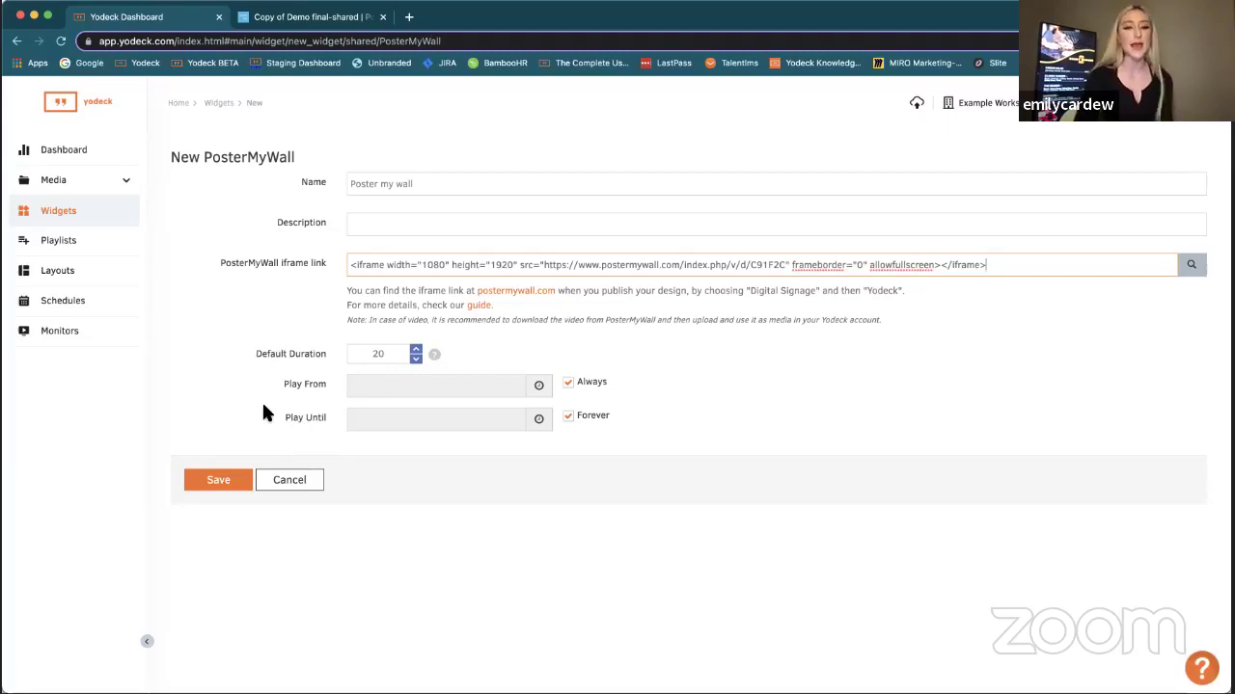
pyautogui.moveTo(259, 353); pyautogui.dragTo(366, 353)
pyautogui.click(339, 353)
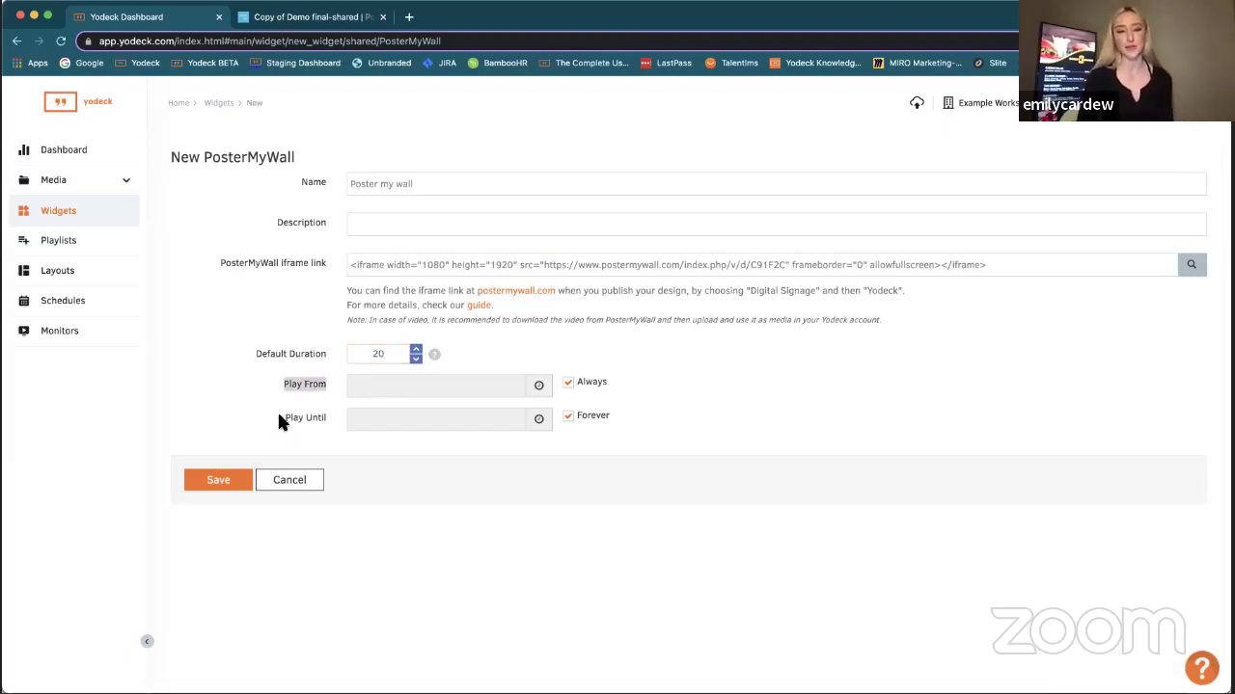
pyautogui.moveTo(277, 409); pyautogui.dragTo(353, 420)
pyautogui.click(331, 415)
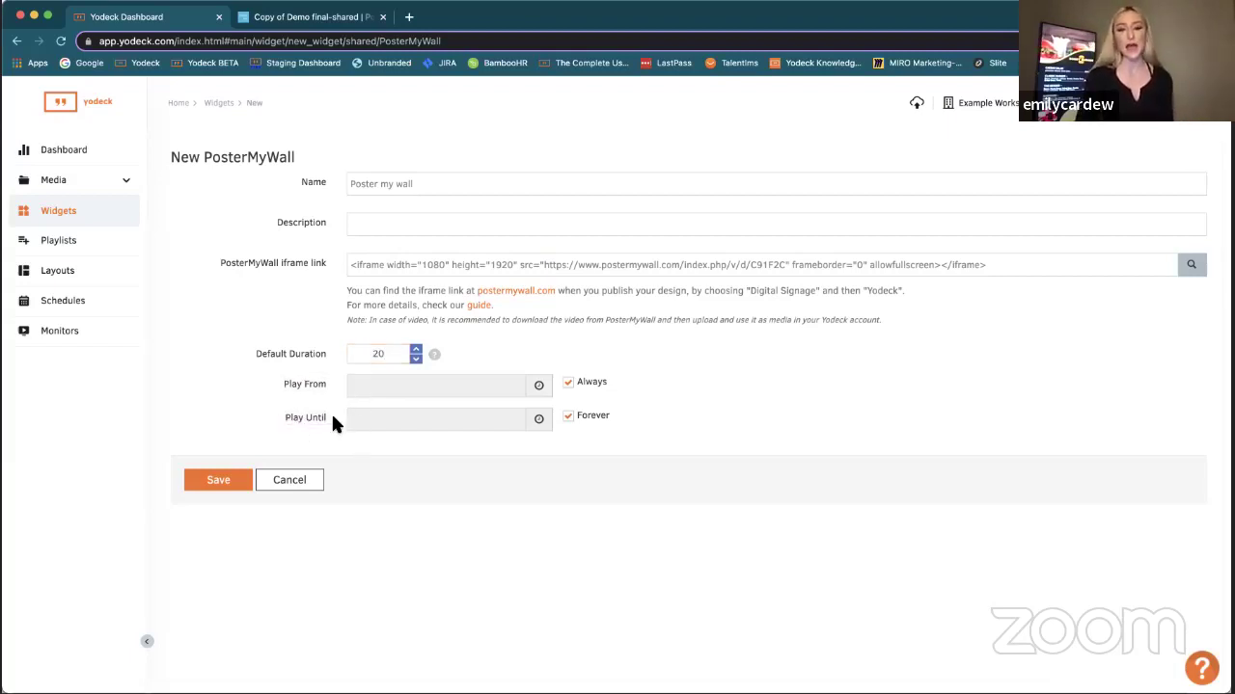
# Set the widget to play Always and Forever, then save it
pyautogui.click(568, 384)
pyautogui.click(568, 417)
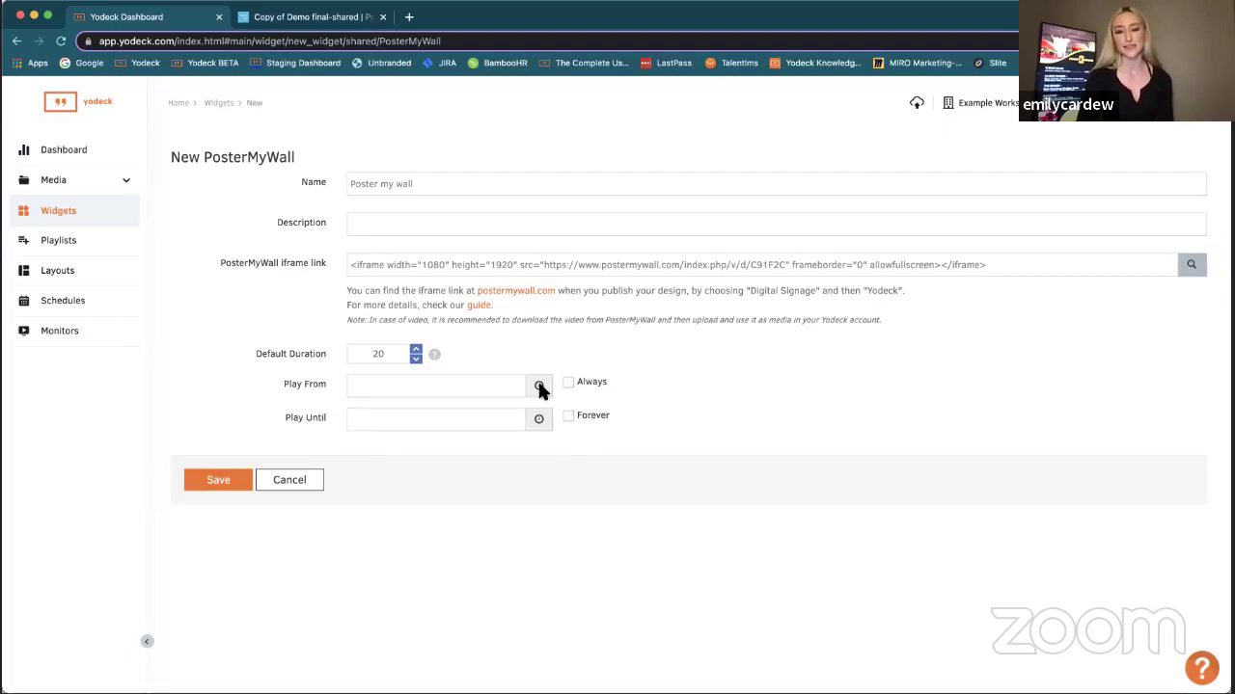
pyautogui.click(489, 384)
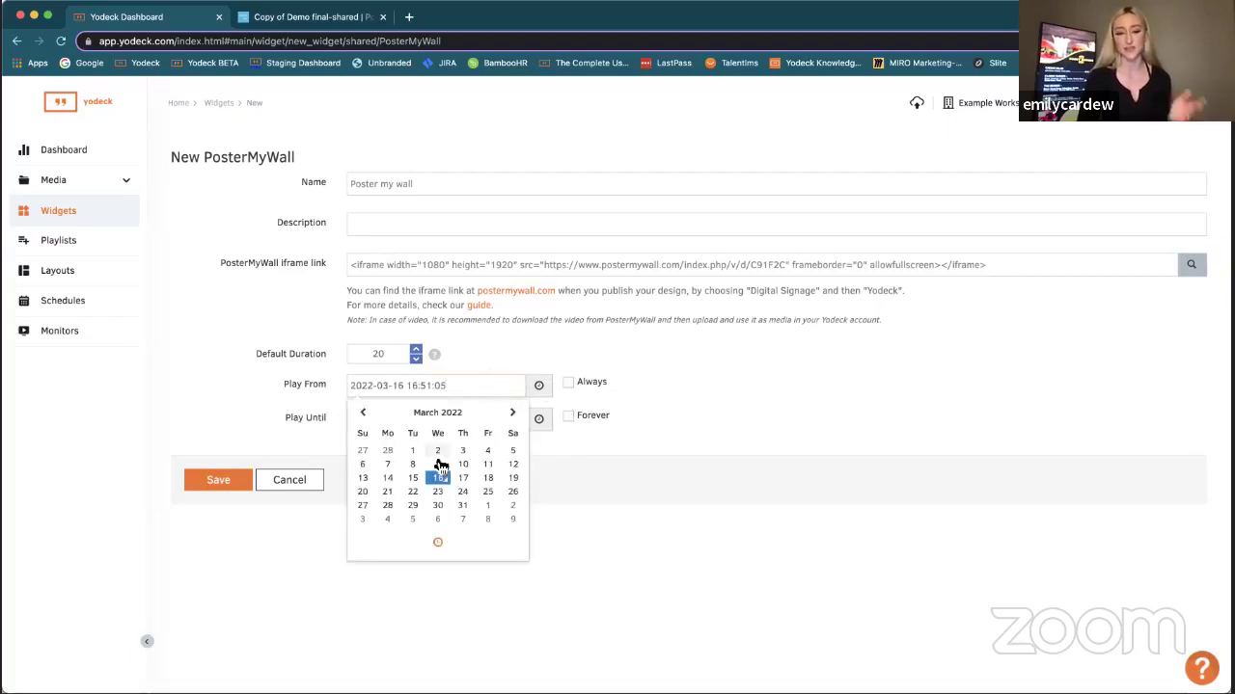
pyautogui.click(582, 467)
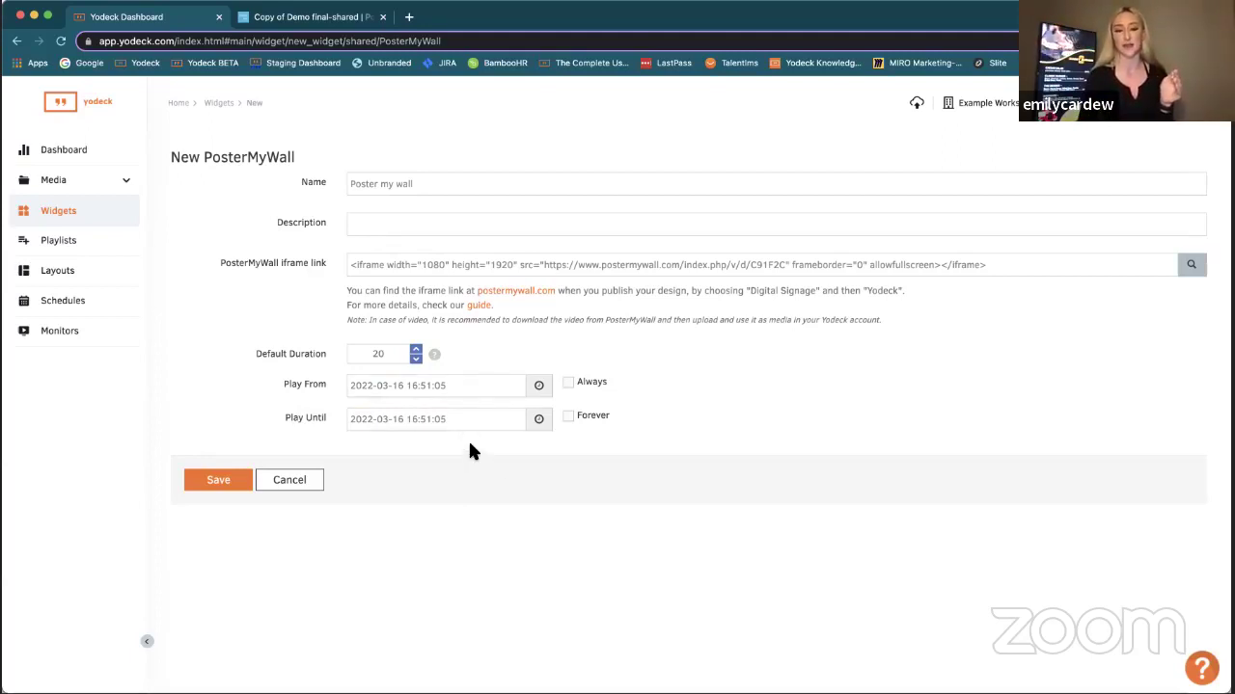
pyautogui.moveTo(284, 410); pyautogui.dragTo(350, 425)
pyautogui.click(366, 442)
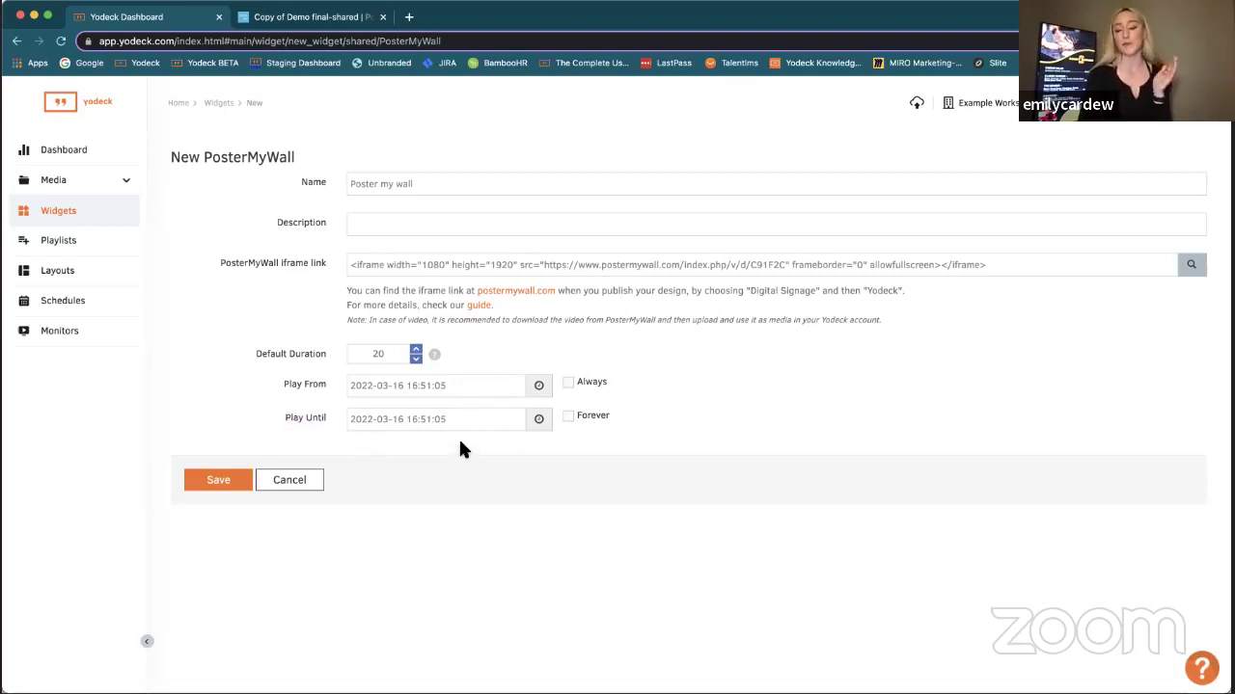
pyautogui.click(571, 386)
pyautogui.click(569, 421)
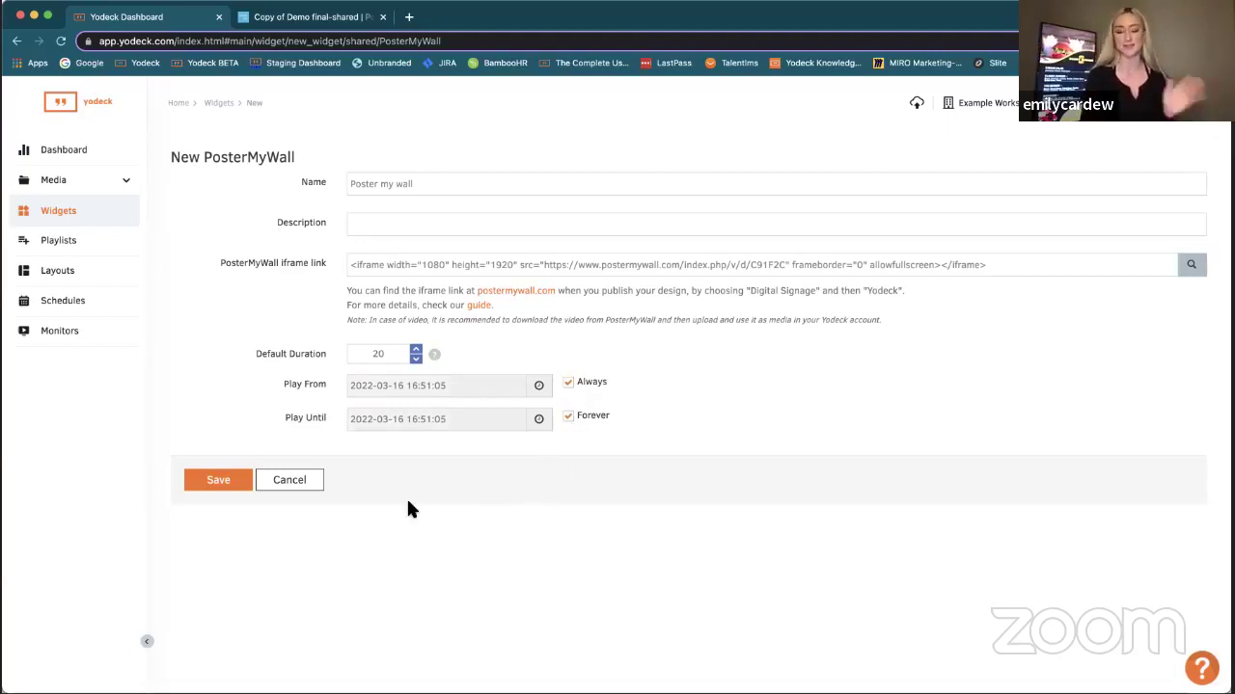
pyautogui.click(234, 481)
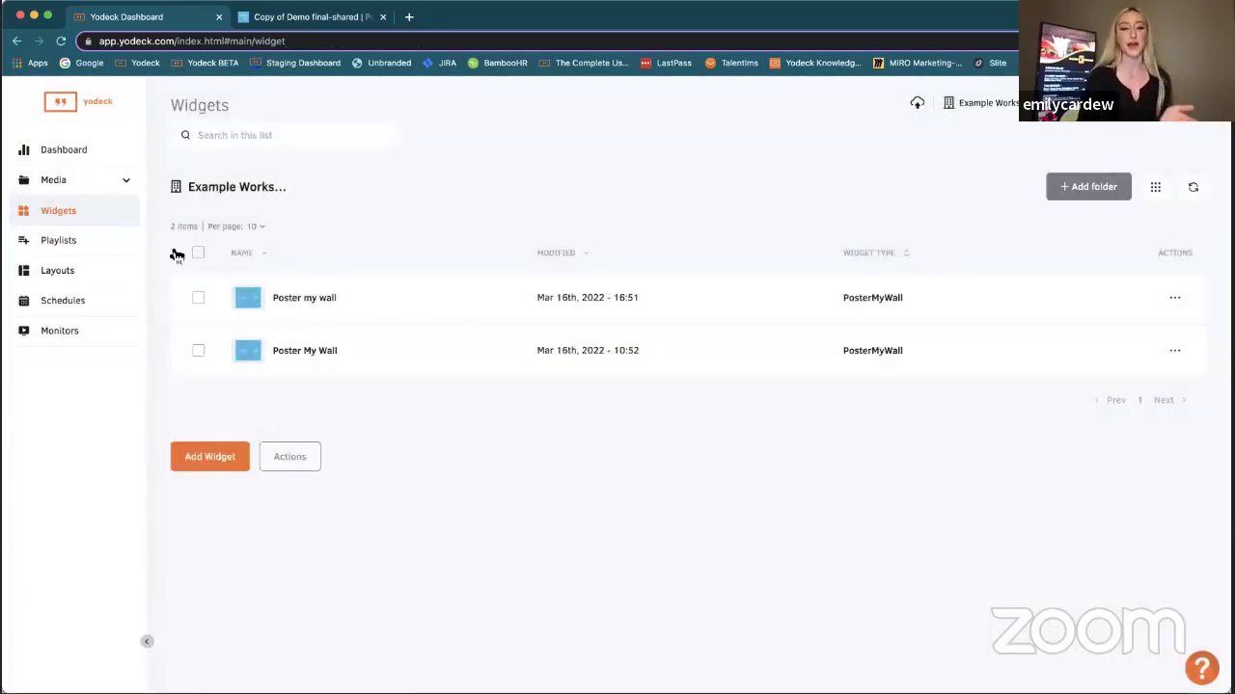
# Go through Playlists, Layouts and Schedules, then open Schedule 1 with its March 2022 calendar
pyautogui.click(53, 244)
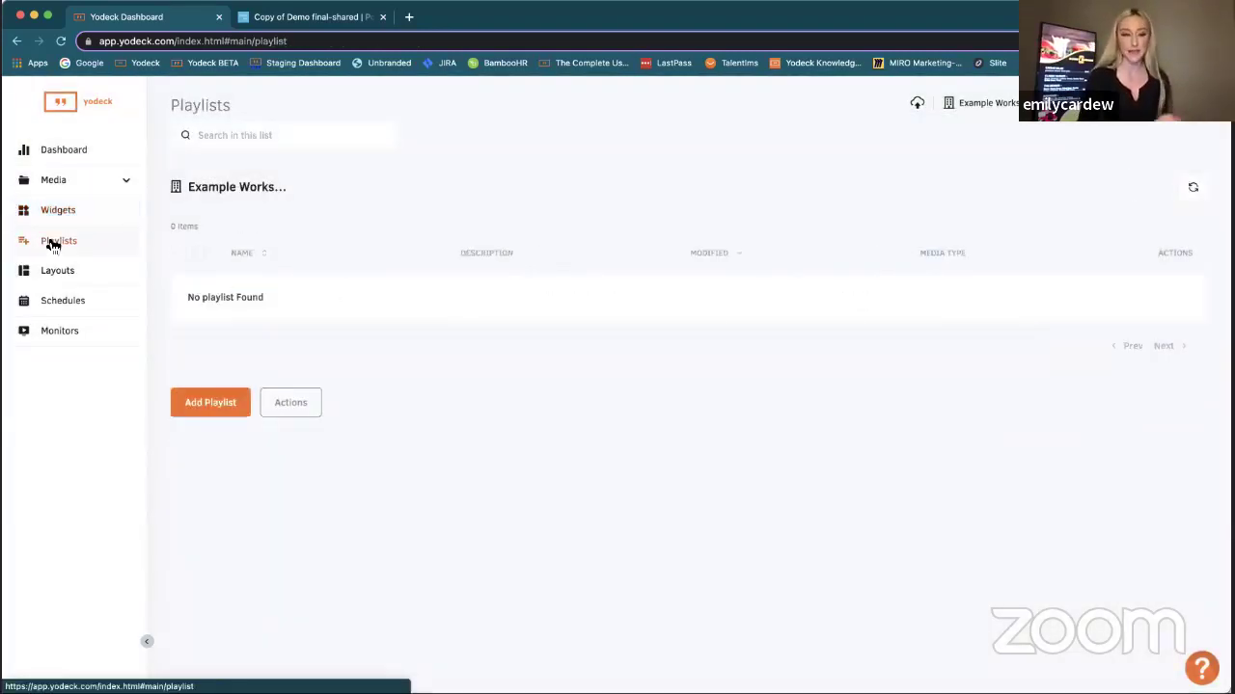
pyautogui.click(97, 277)
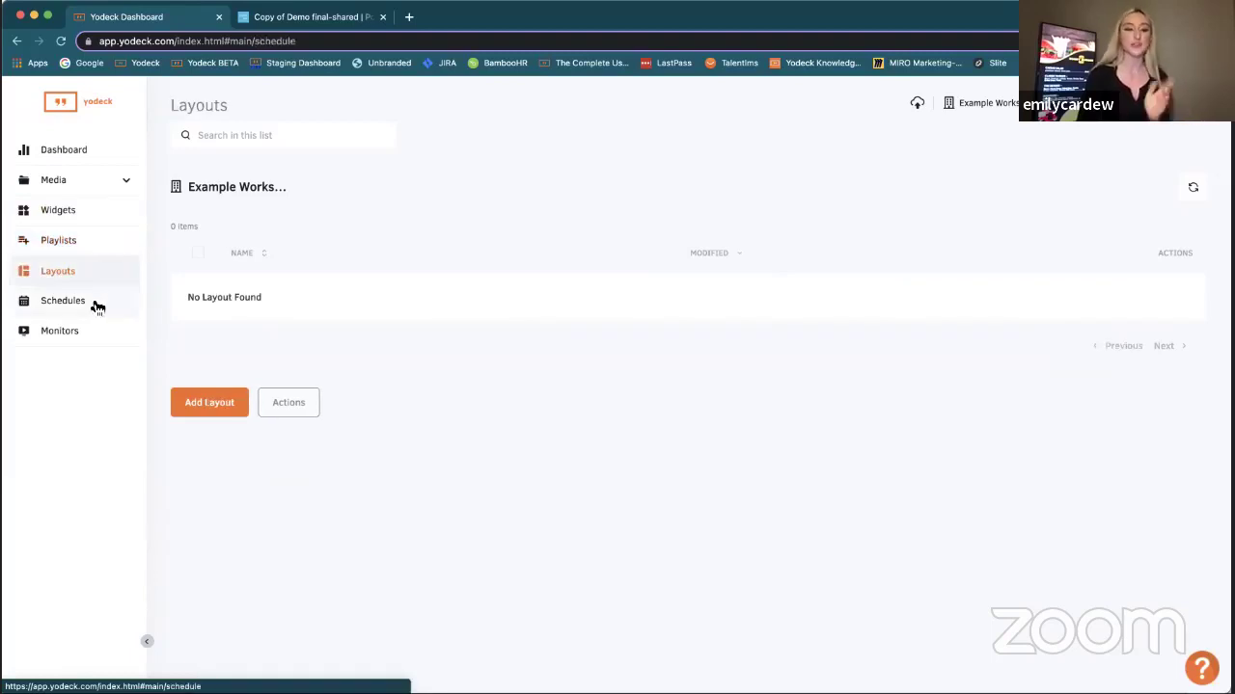
pyautogui.click(97, 305)
pyautogui.click(247, 298)
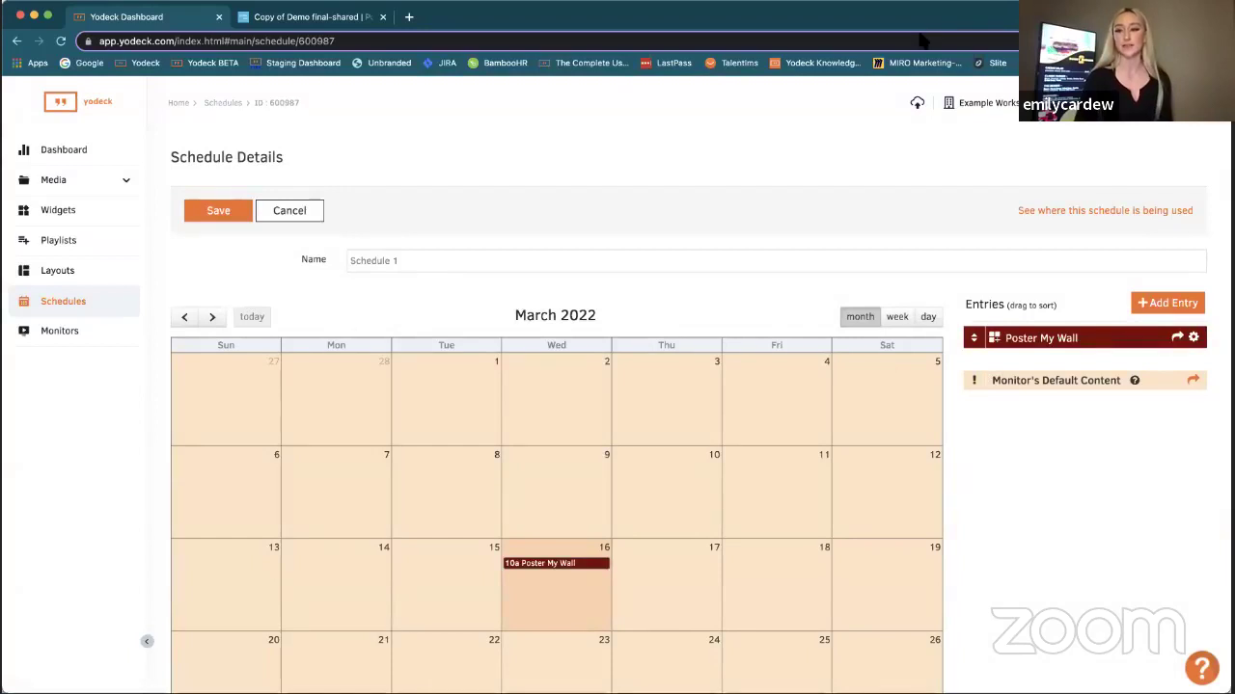
# Add a new Schedule 1 entry playing the Poster my wall media widget from Example Workspace
pyautogui.click(1172, 305)
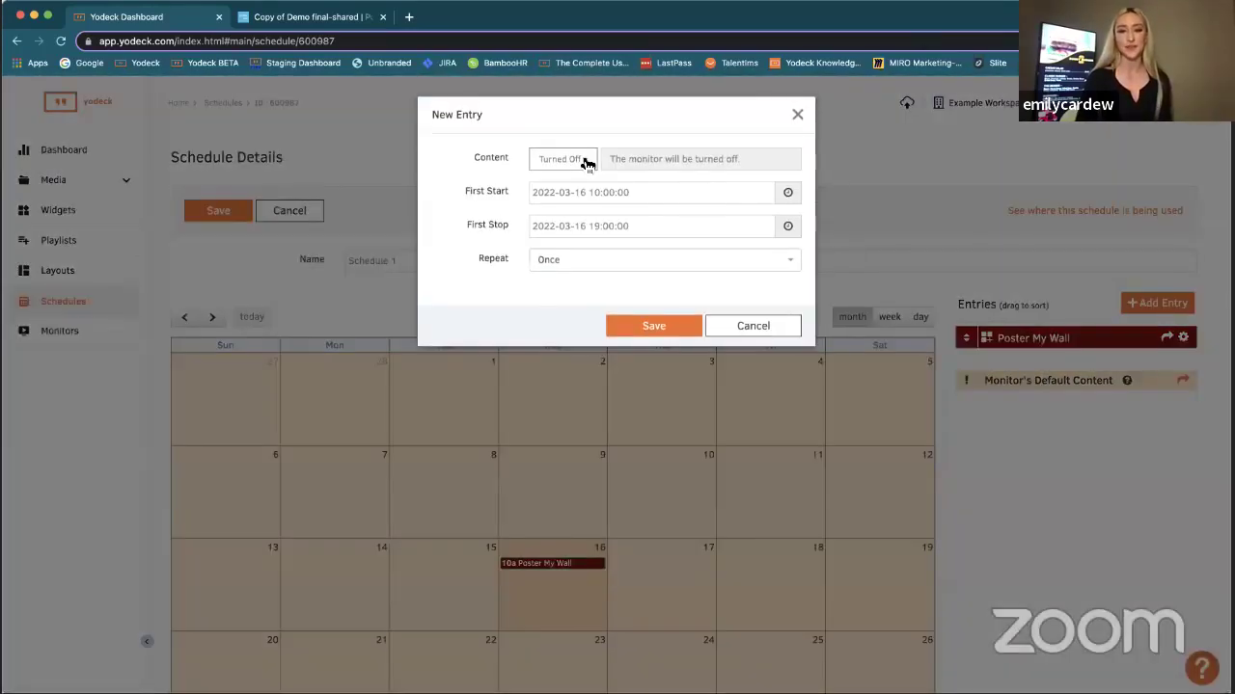
pyautogui.click(581, 160)
pyautogui.click(530, 220)
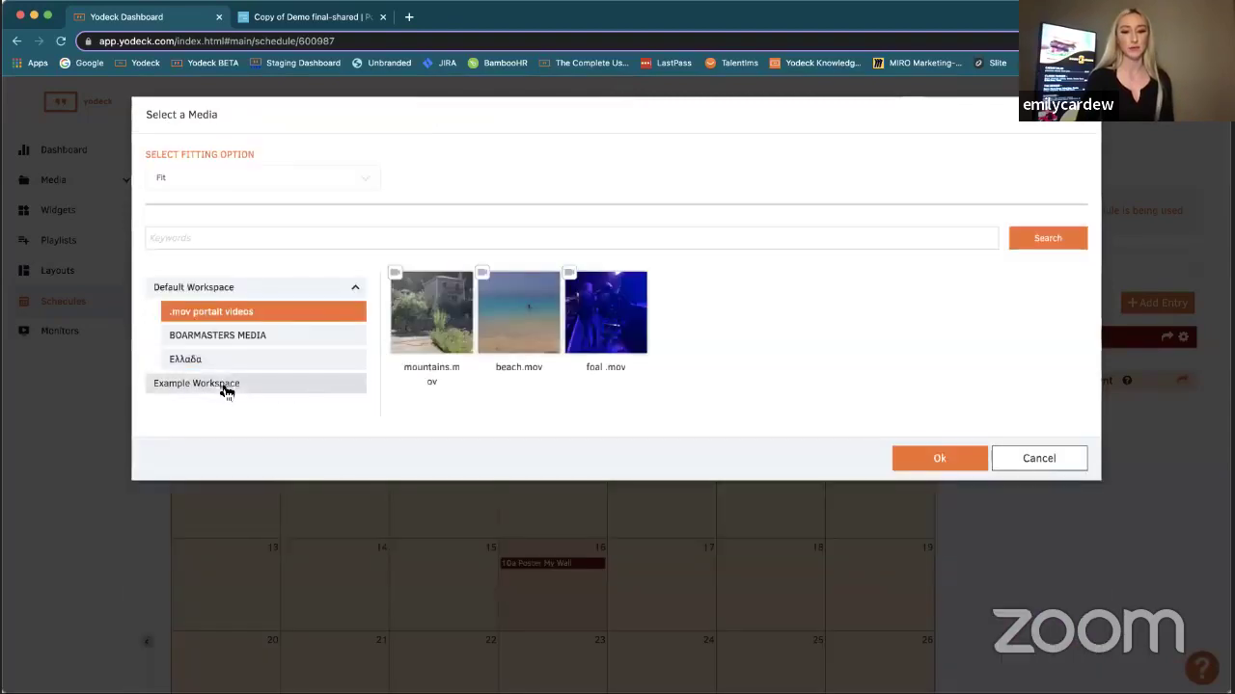
pyautogui.click(226, 385)
pyautogui.click(460, 328)
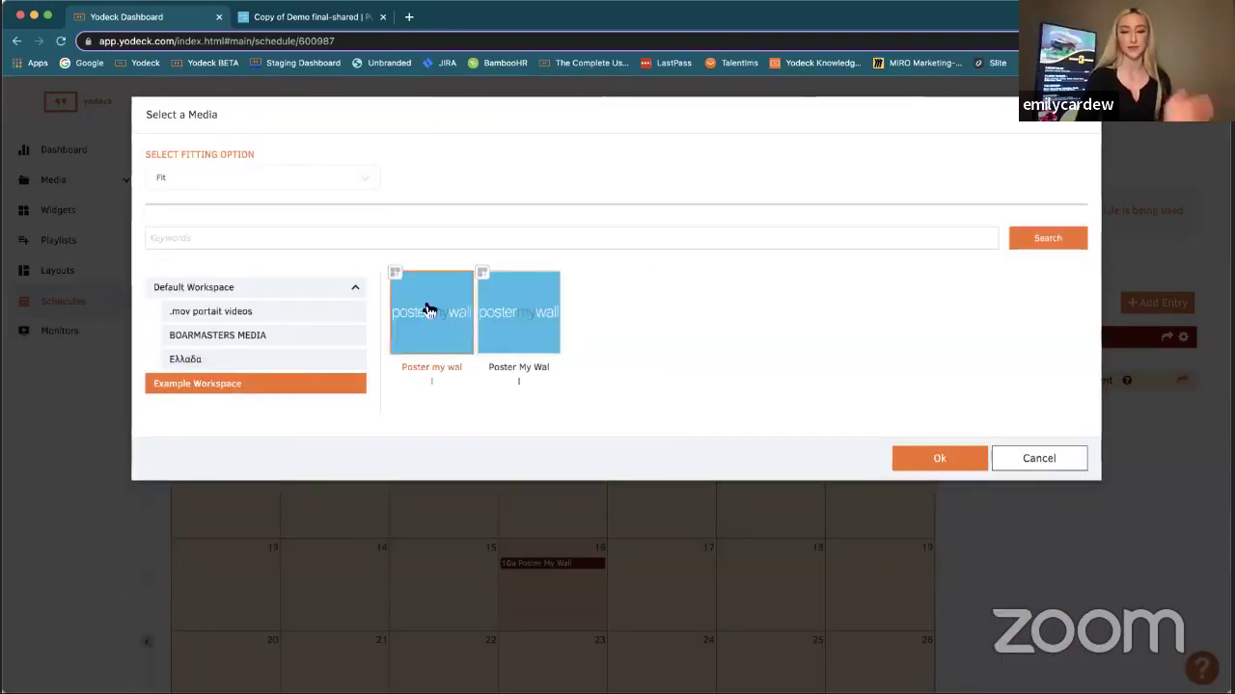
pyautogui.click(933, 454)
# Set the 10:00–19:00 entry to repeat daily Monday–Friday, then save it and Schedule 1
pyautogui.click(787, 191)
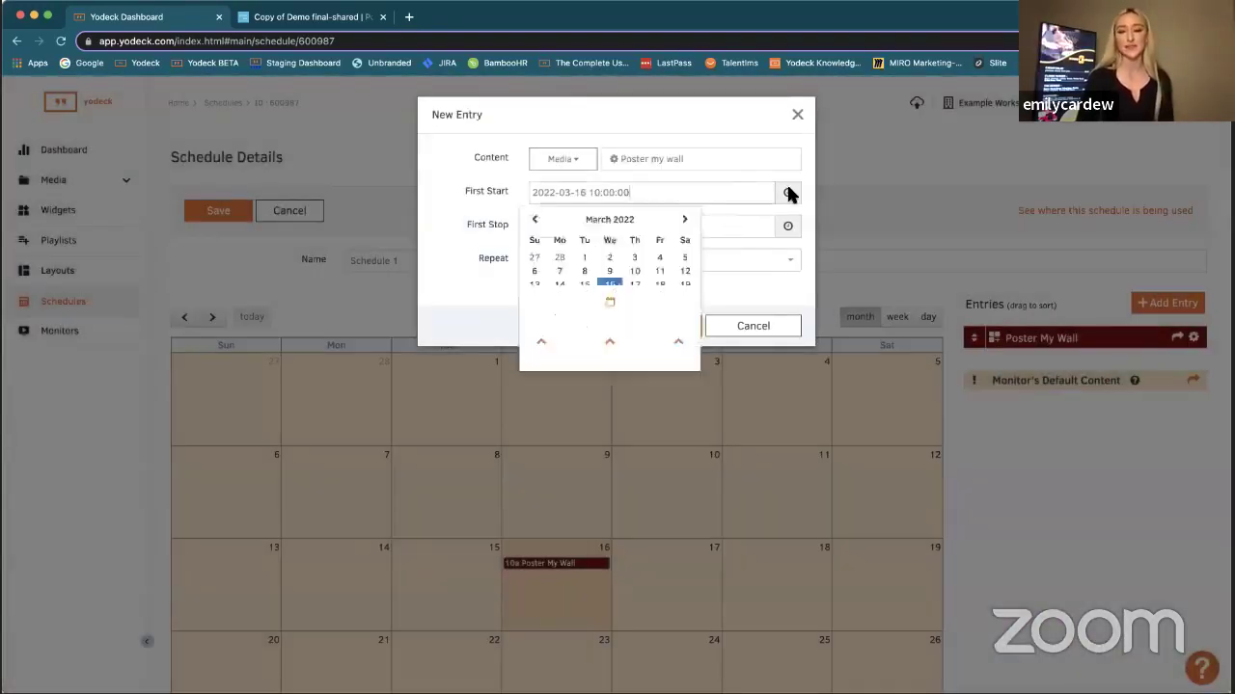
pyautogui.click(743, 251)
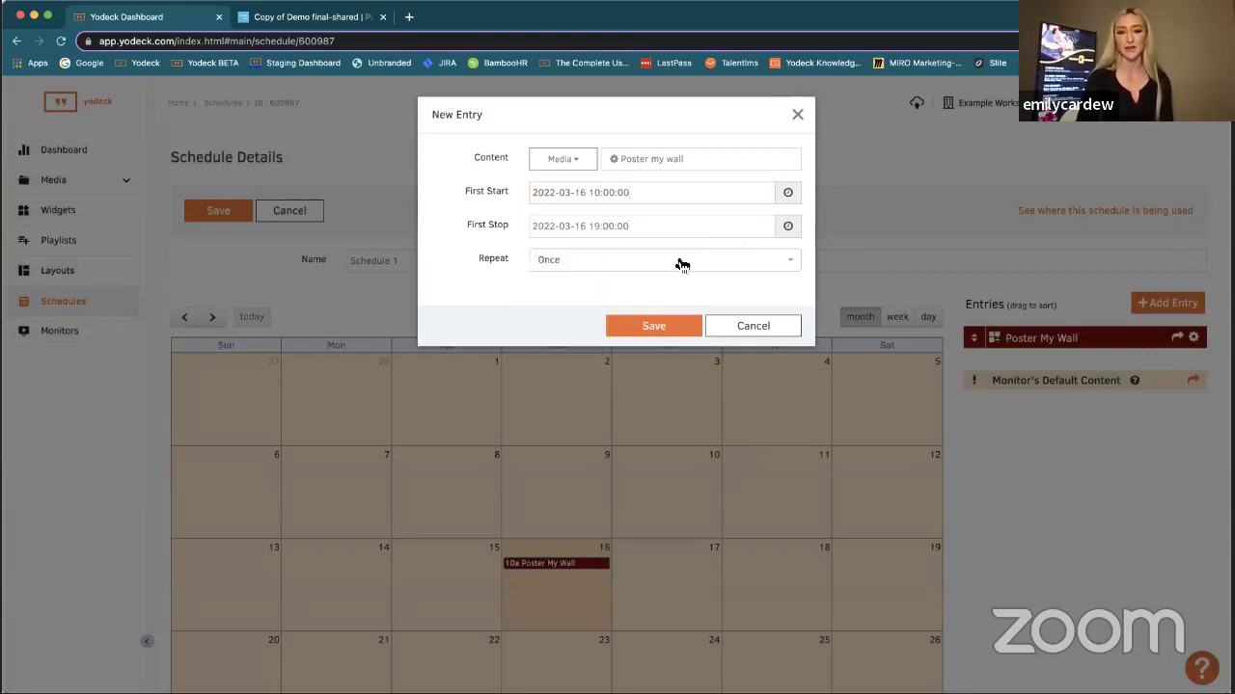
pyautogui.click(678, 261)
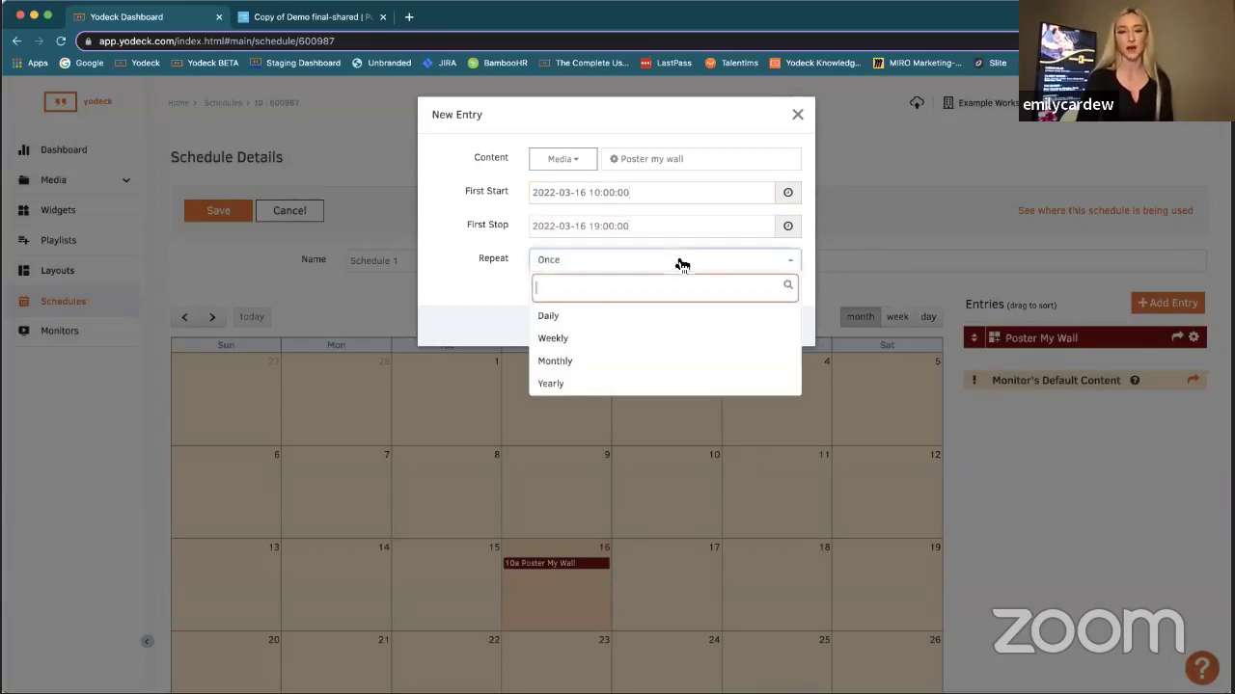
pyautogui.click(566, 318)
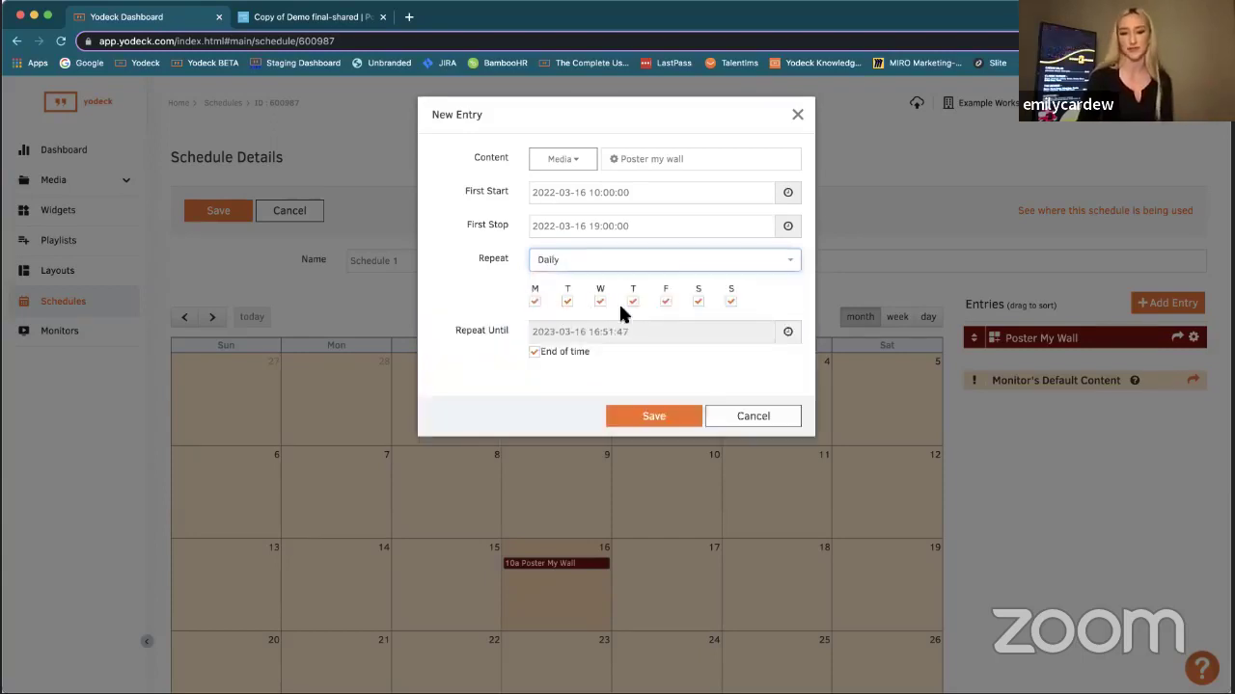
pyautogui.click(699, 302)
pyautogui.click(653, 416)
pyautogui.scroll(-1, 640, 408)
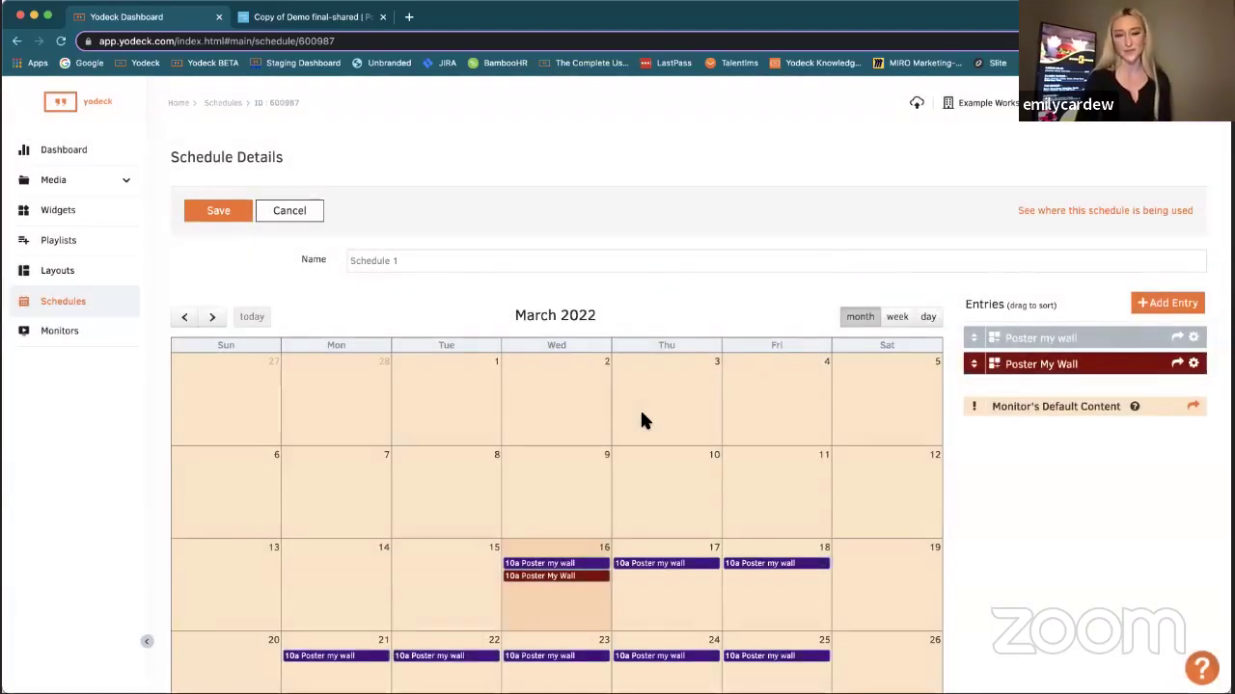
pyautogui.scroll(1, 640, 421)
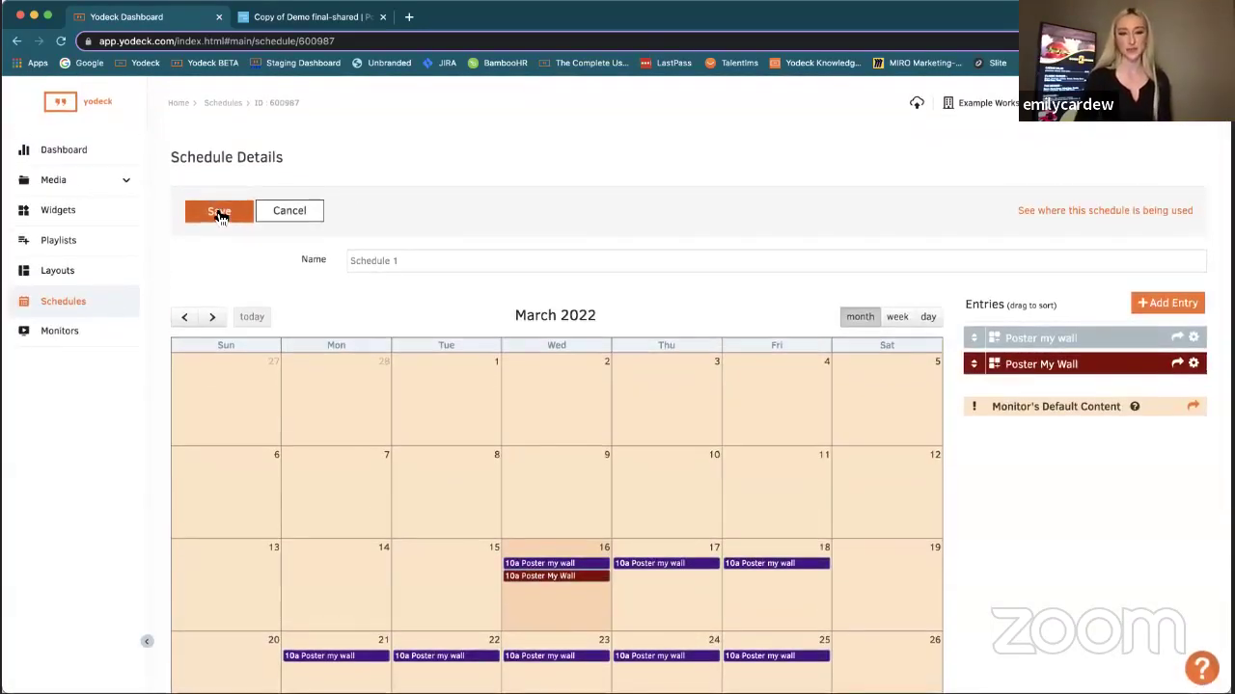
pyautogui.click(220, 212)
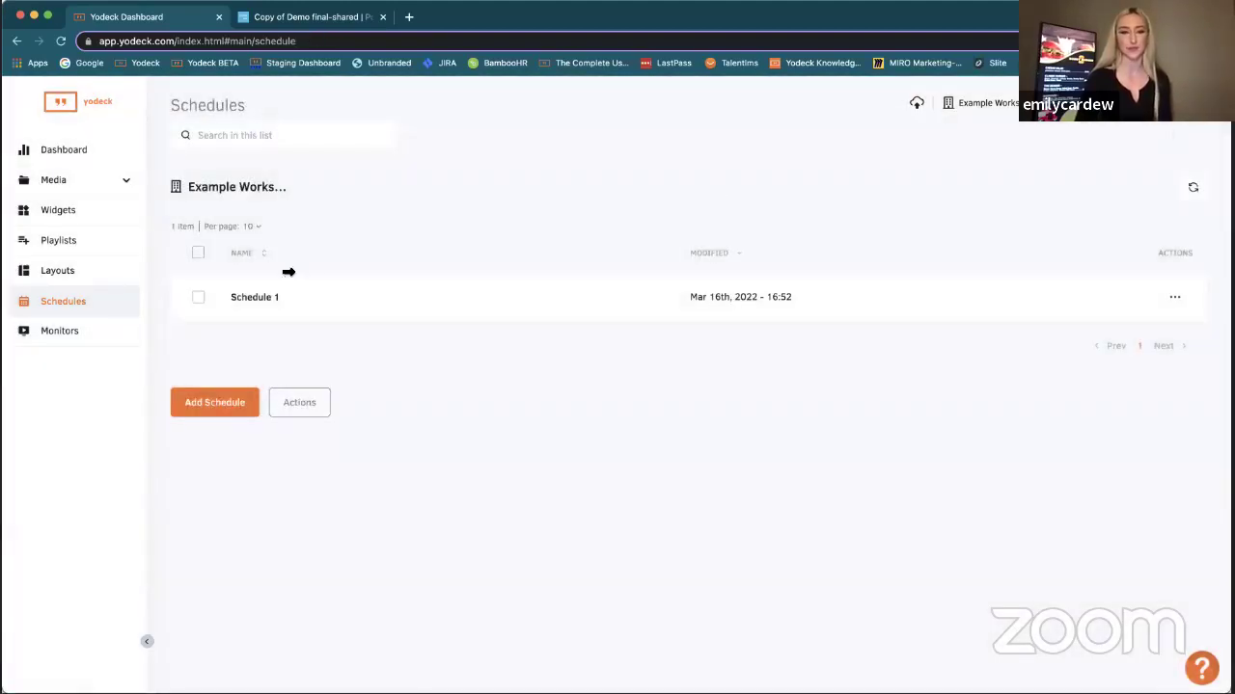
# Check the Monitors list, then switch to the free bonus content browser tab
pyautogui.click(56, 332)
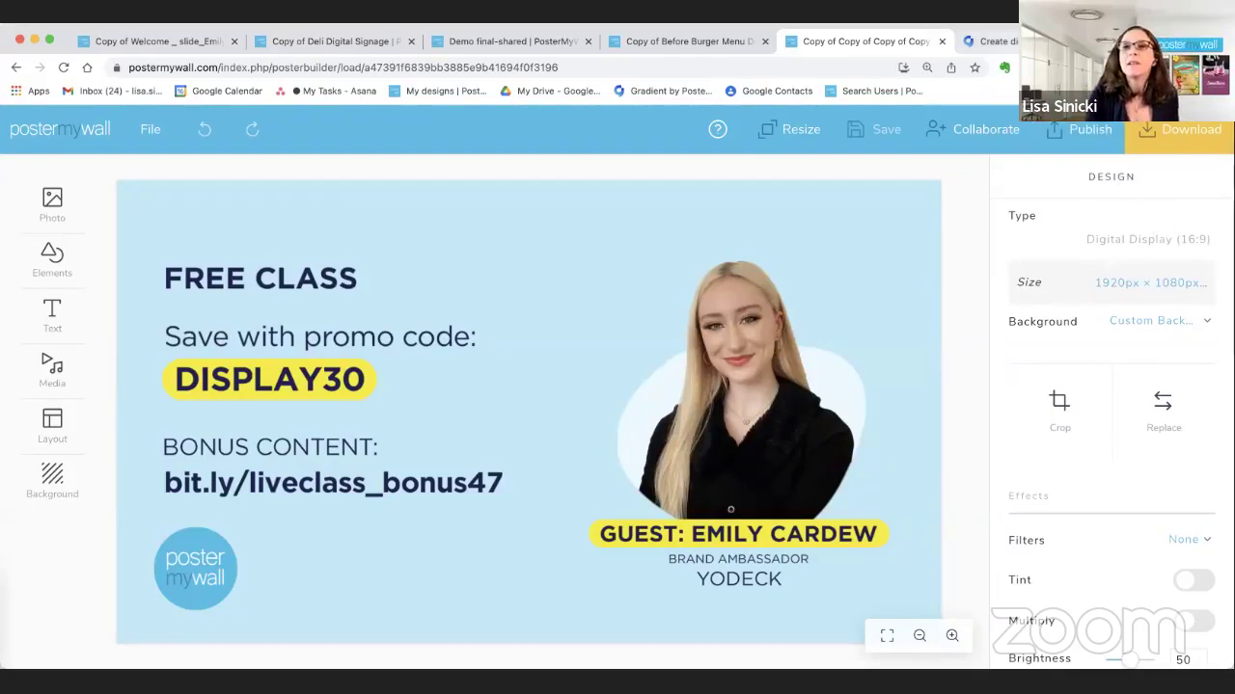
pyautogui.hotkey('ctrl', 'Tab')
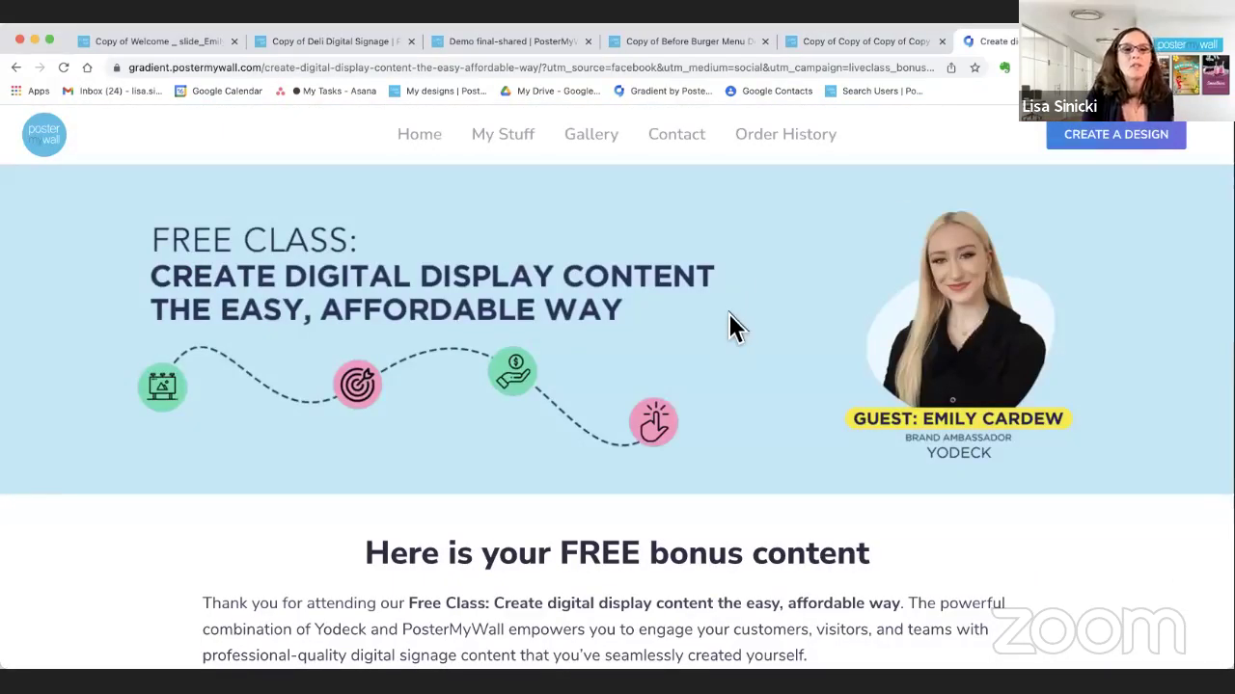
# Scroll down through the bonus page's free templates and class sections, then back up
pyautogui.scroll(-5, 728, 313)
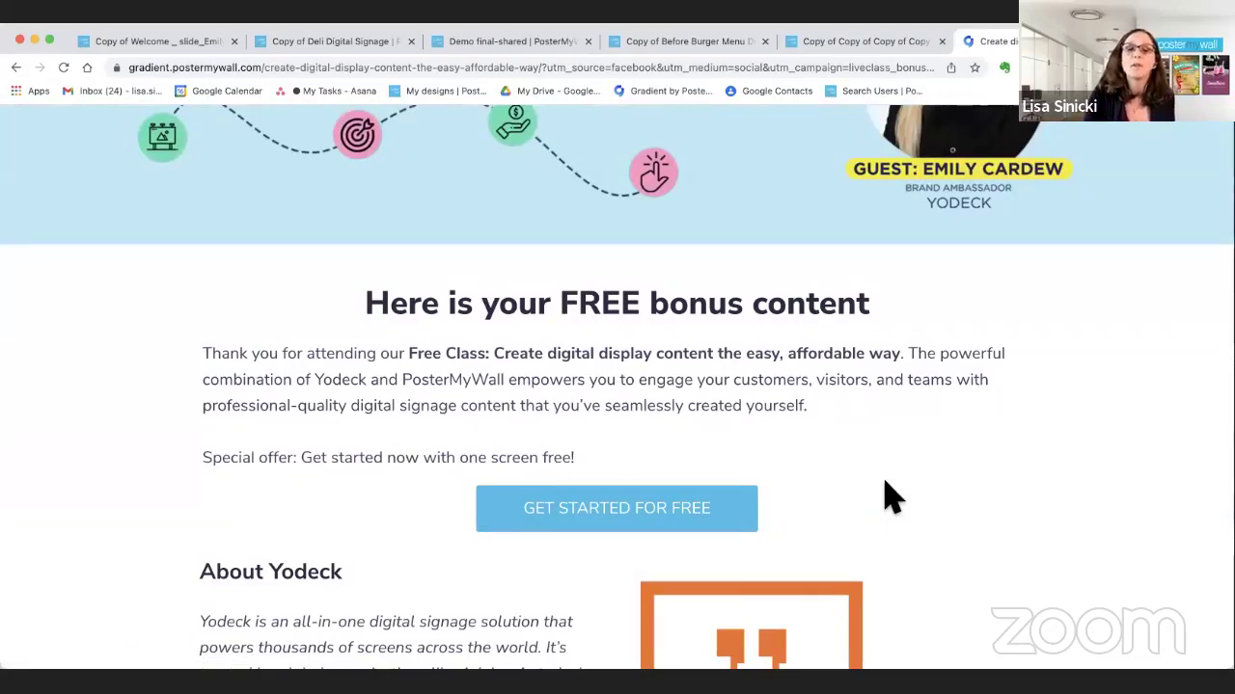
pyautogui.scroll(-1, 892, 497)
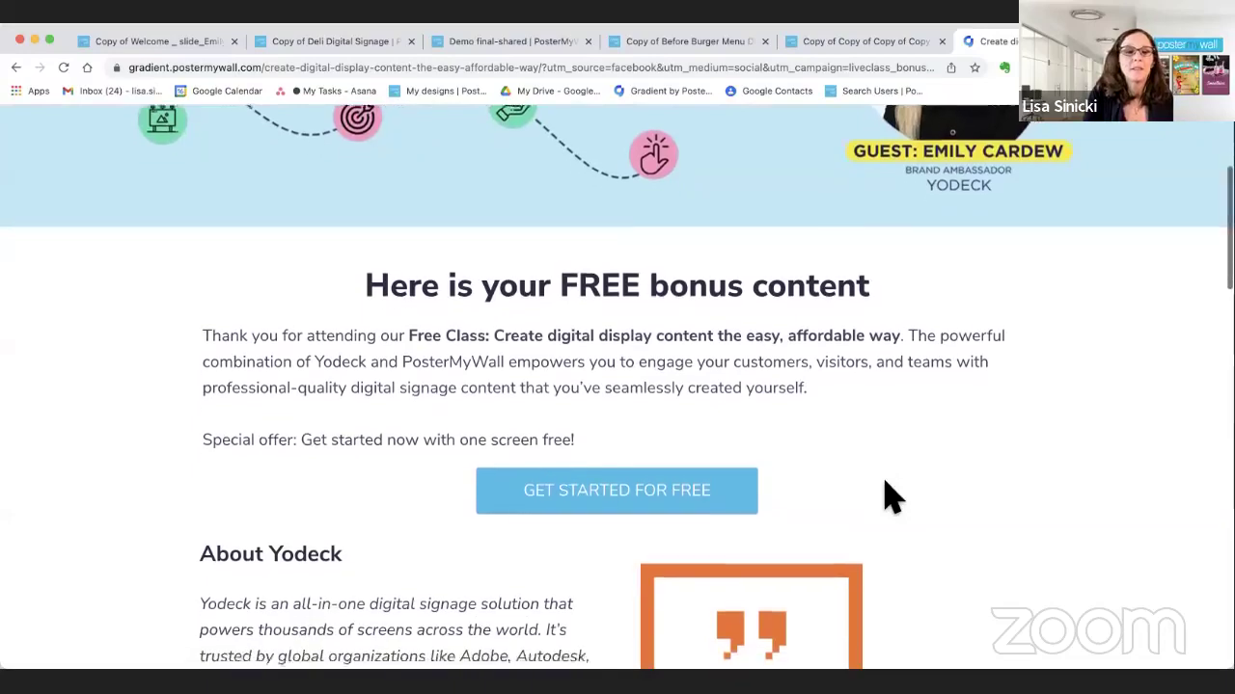
pyautogui.scroll(-5, 893, 496)
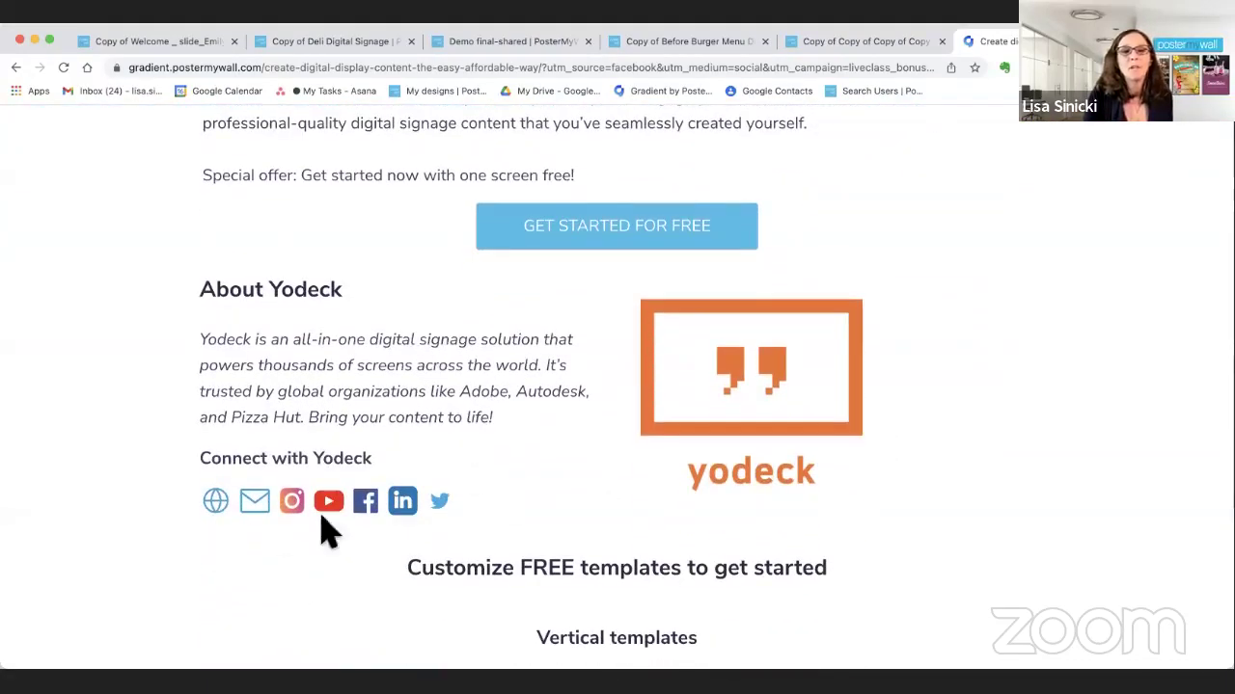
pyautogui.scroll(-4, 853, 571)
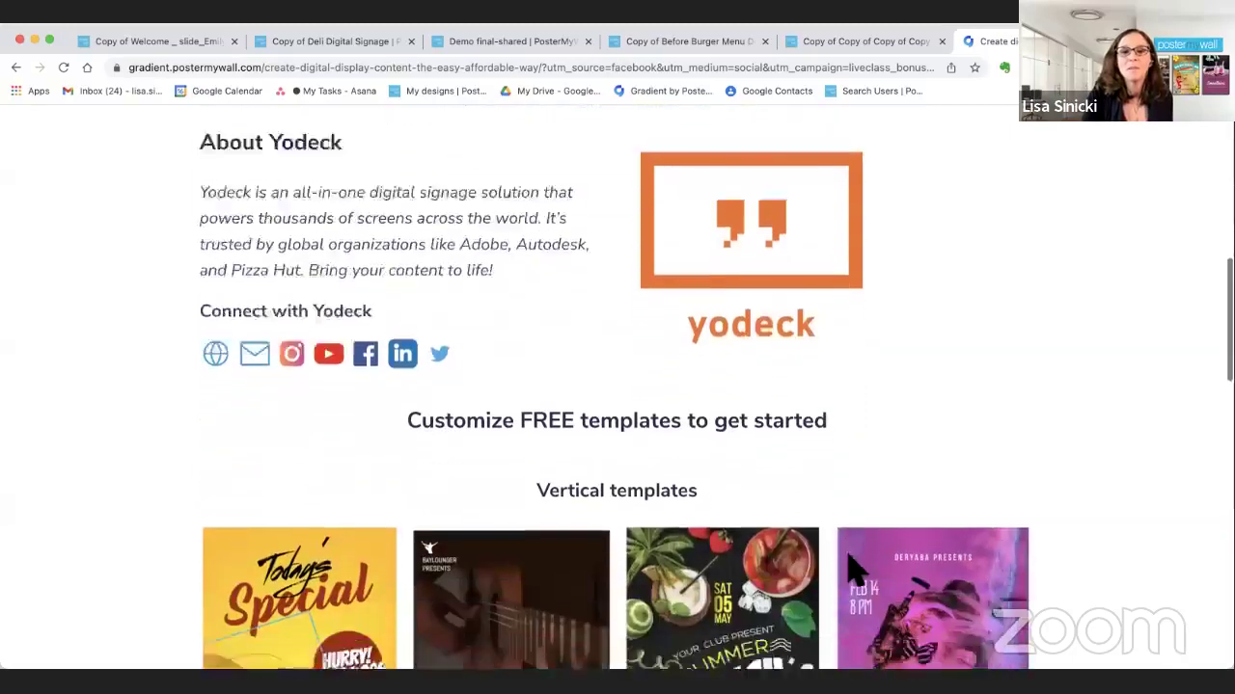
pyautogui.scroll(-8, 859, 574)
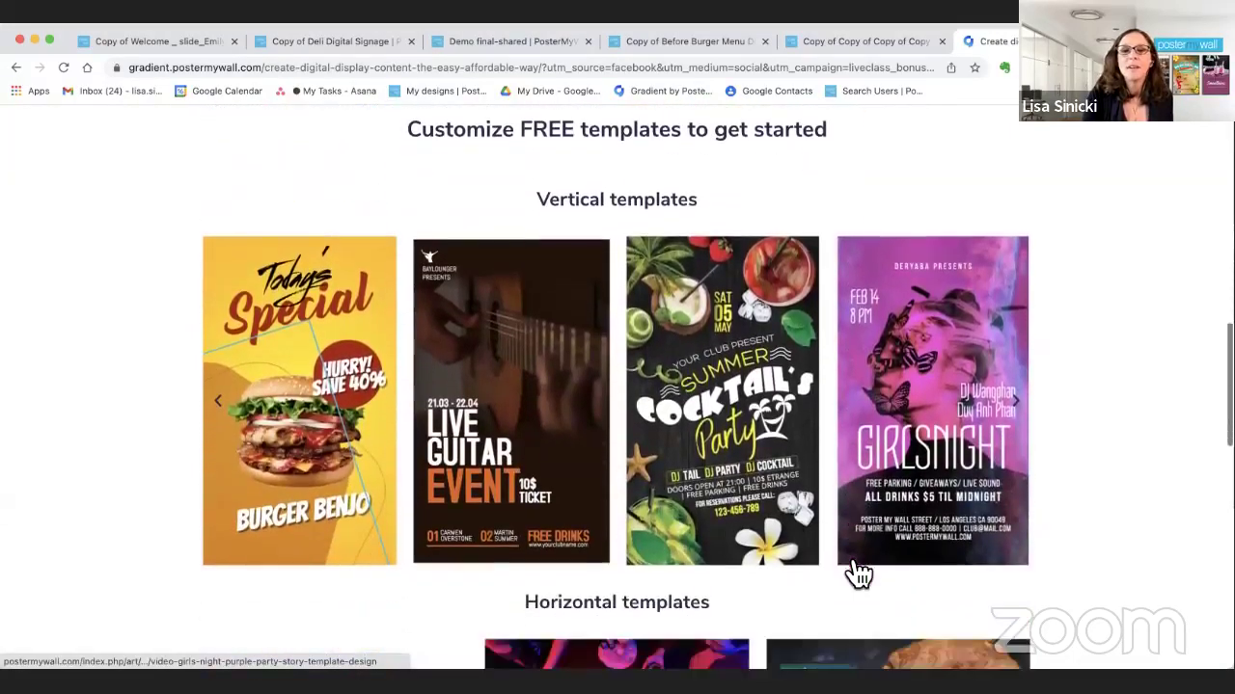
pyautogui.scroll(-8, 854, 571)
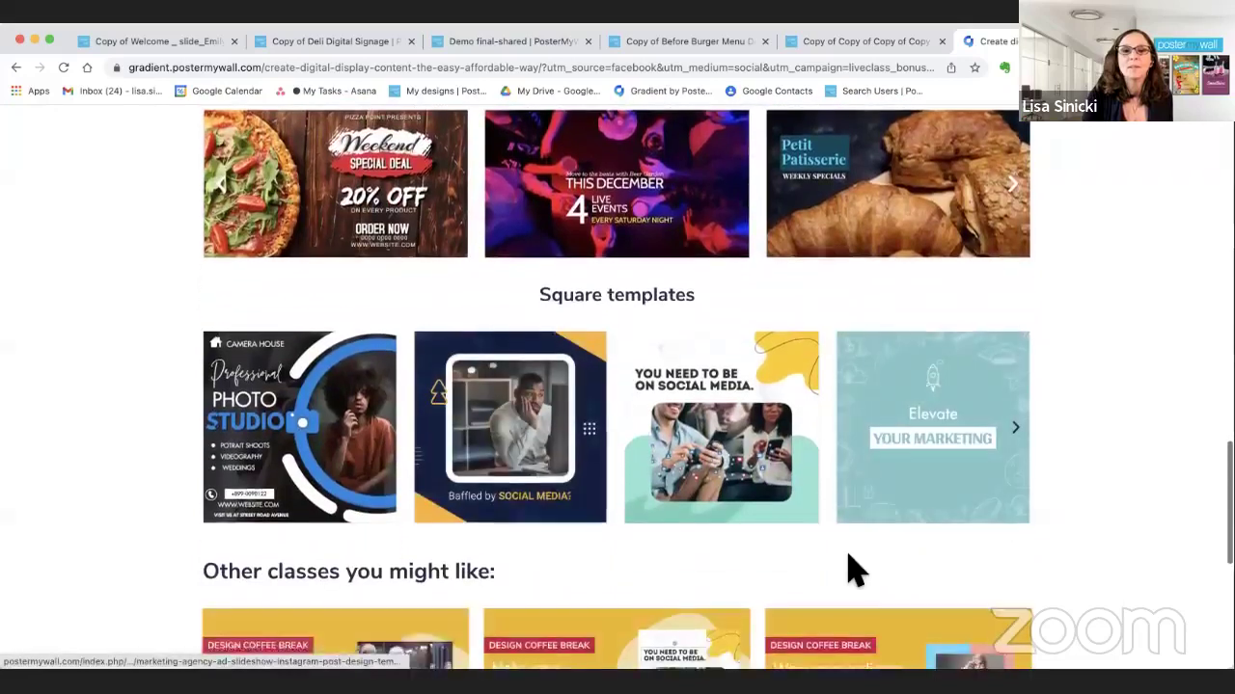
pyautogui.scroll(-3, 858, 573)
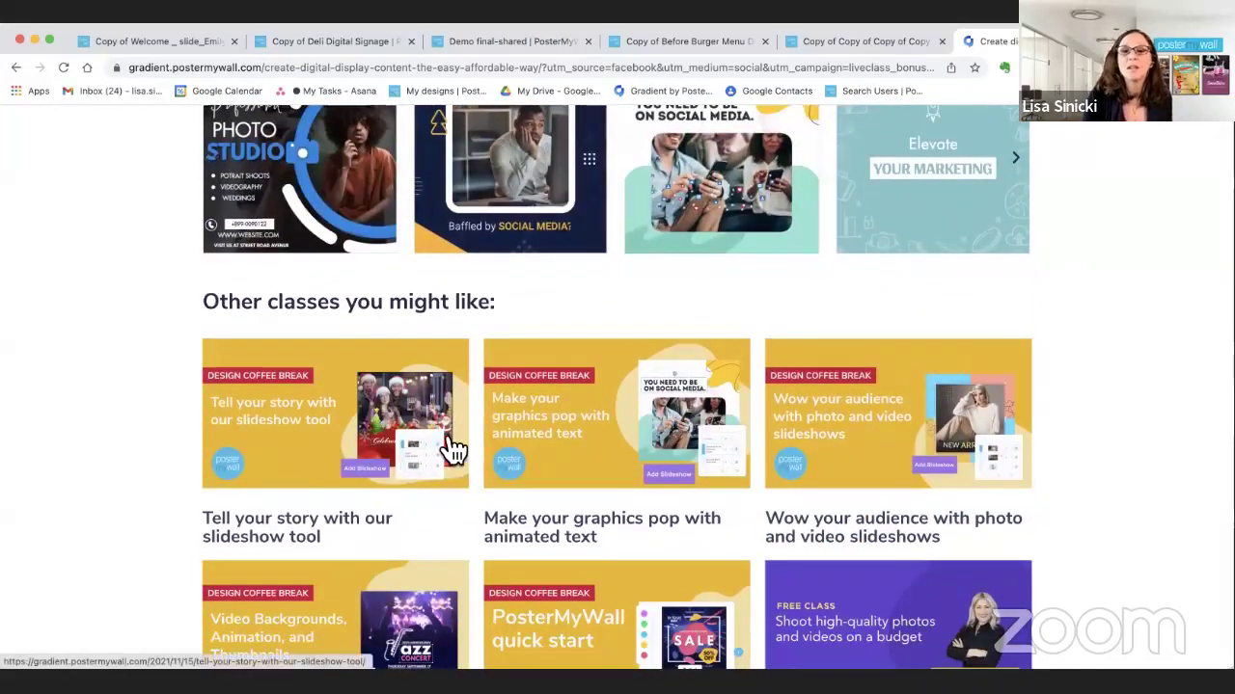
pyautogui.scroll(-2, 789, 515)
pyautogui.scroll(-1, 791, 517)
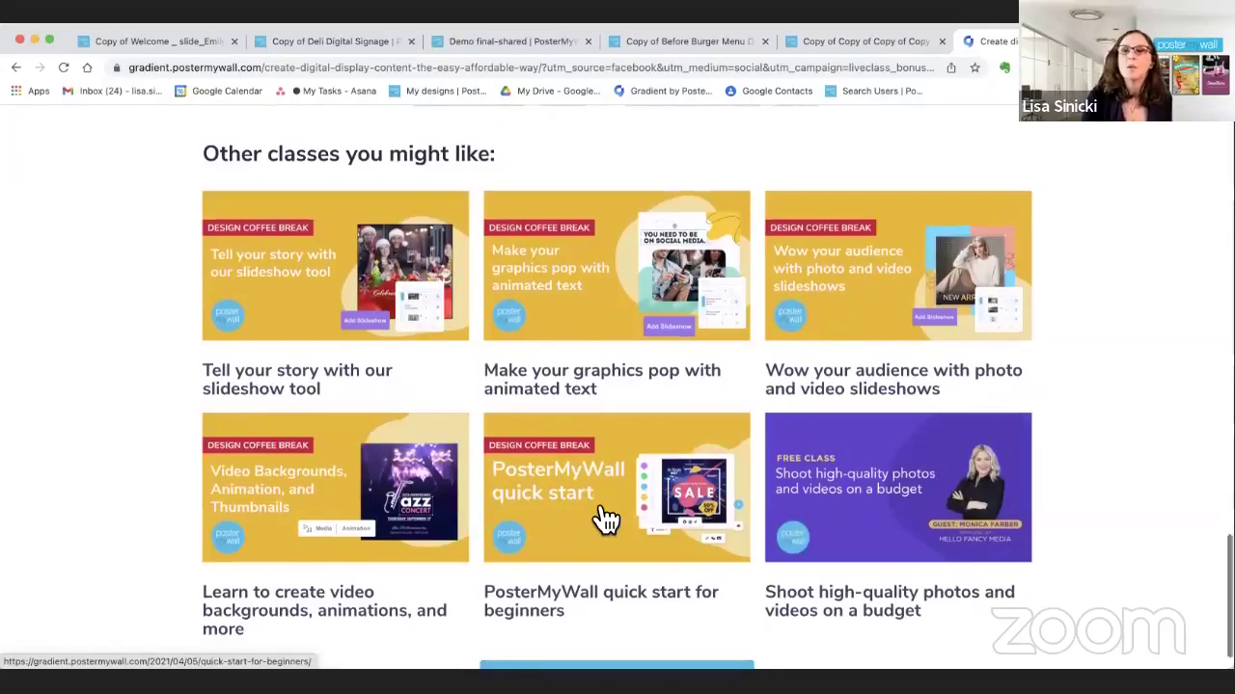
pyautogui.scroll(5, 603, 516)
pyautogui.scroll(15, 598, 512)
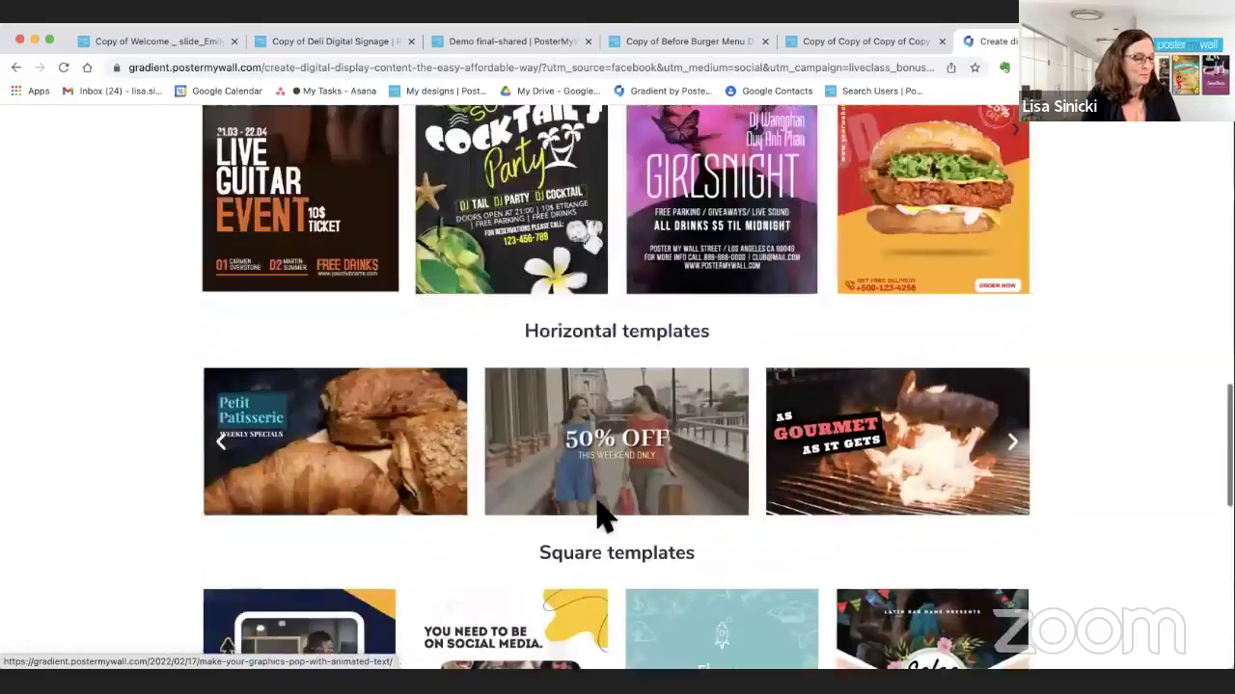
pyautogui.scroll(2, 602, 517)
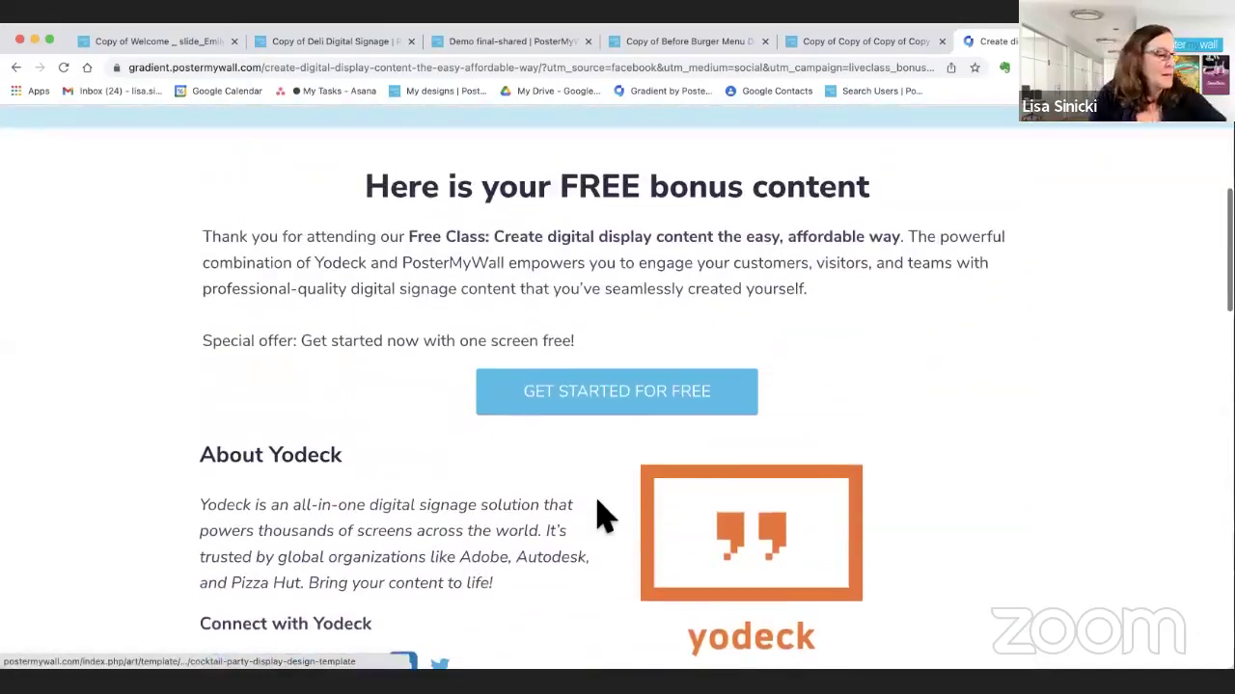
pyautogui.click(837, 42)
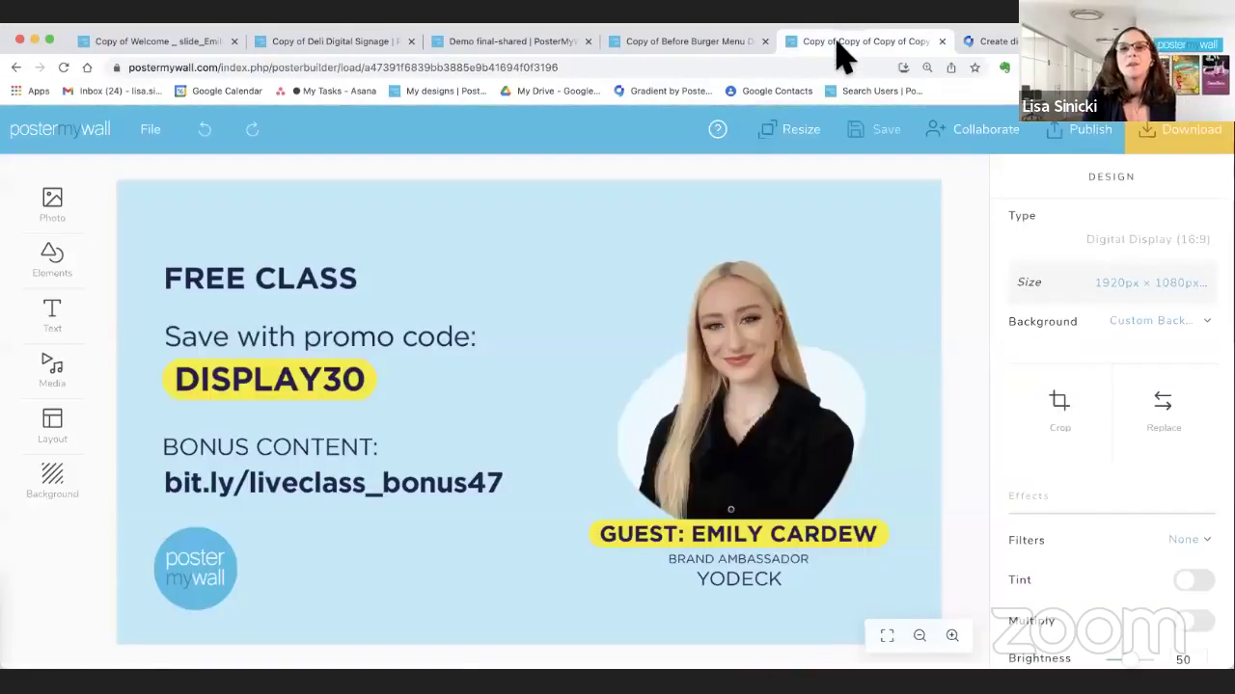